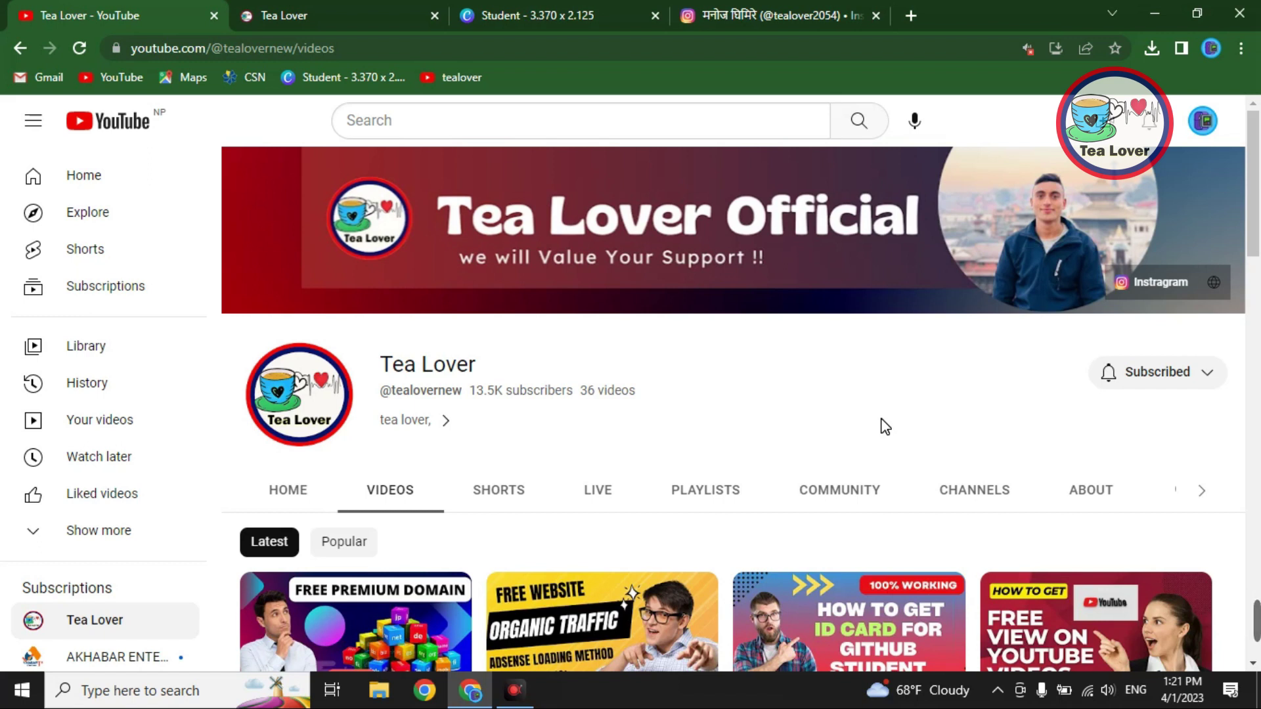
Scroll through the Tea Lover channel's Videos tab and check the Canva student ID card design
scroll(1258, 238, down, 1)
scroll(1257, 237, down, 2)
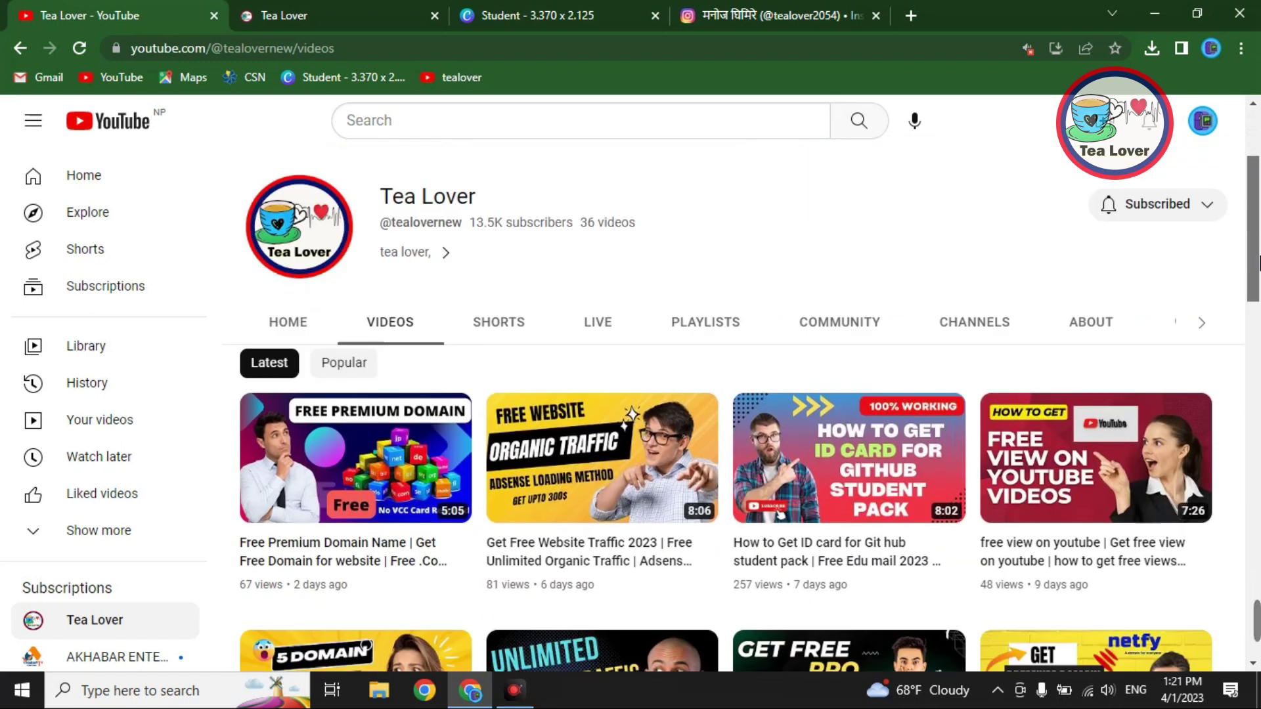
scroll(1257, 269, down, 1)
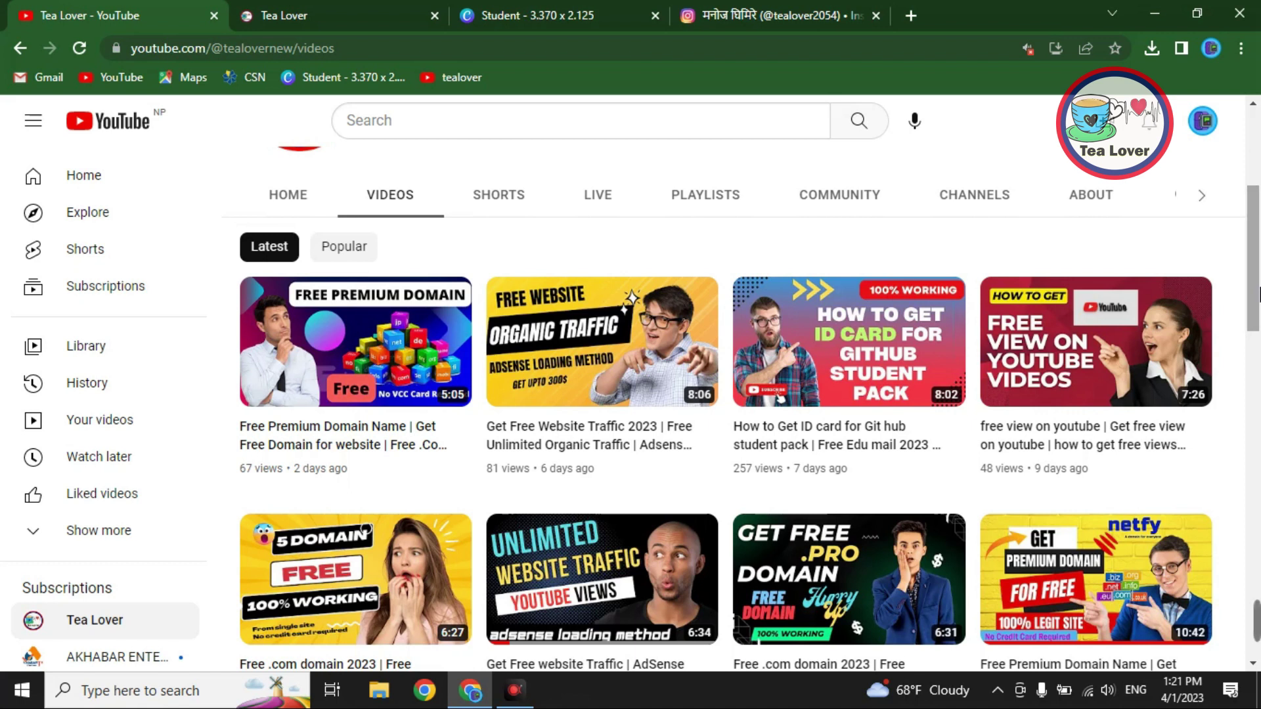
click(558, 15)
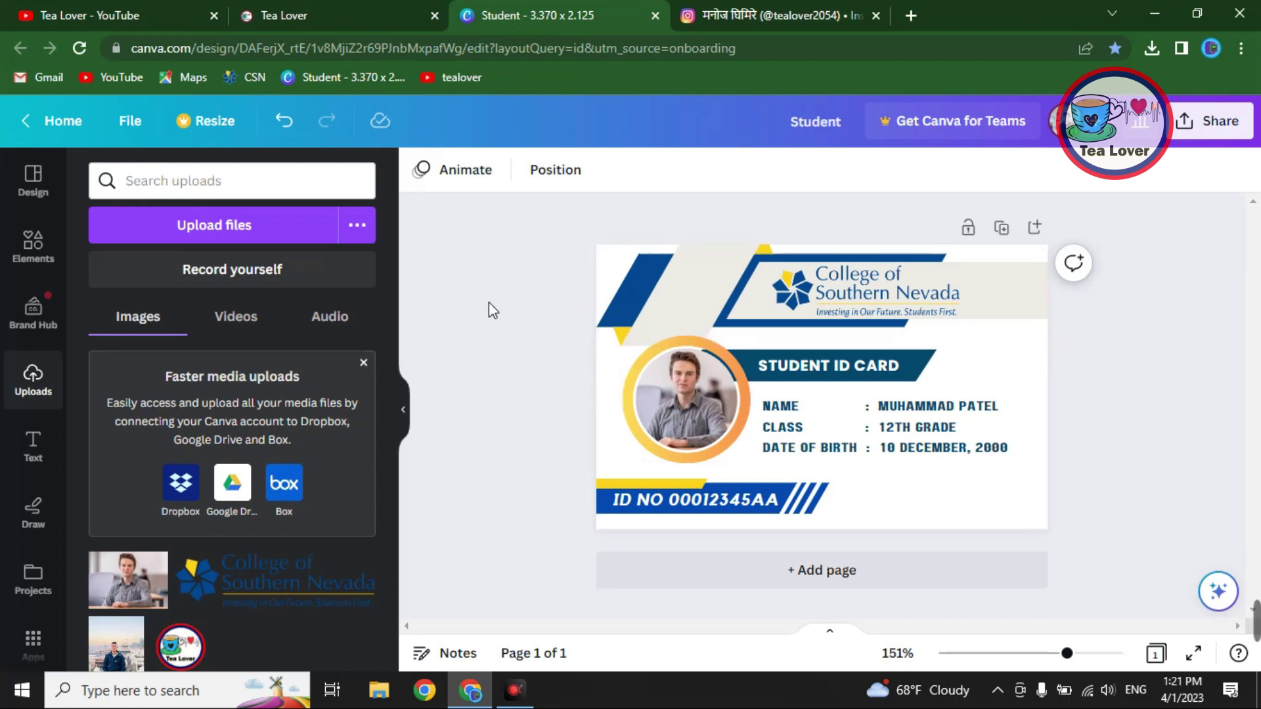
key(ctrl+1)
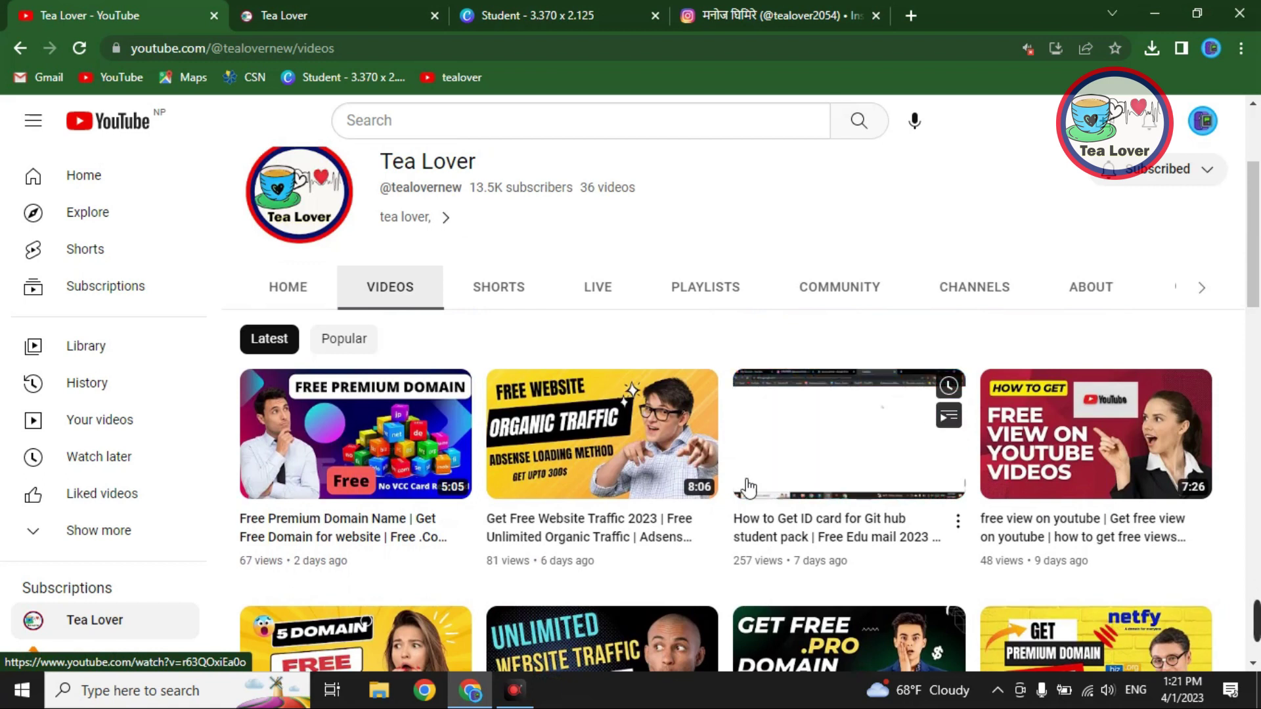
Browse more of the channel's videos, revisit the Canva card, then move to the Tea Lover blog
scroll(747, 487, down, 5)
scroll(499, 545, down, 3)
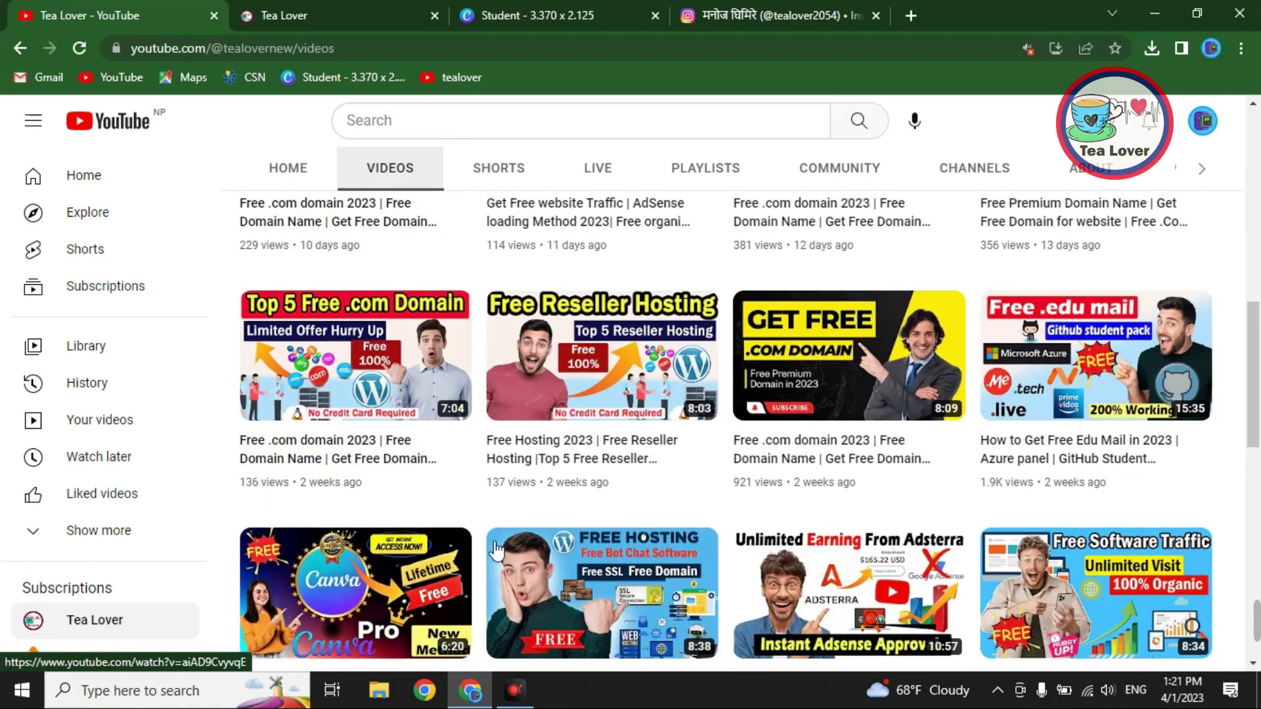
scroll(460, 538, down, 1)
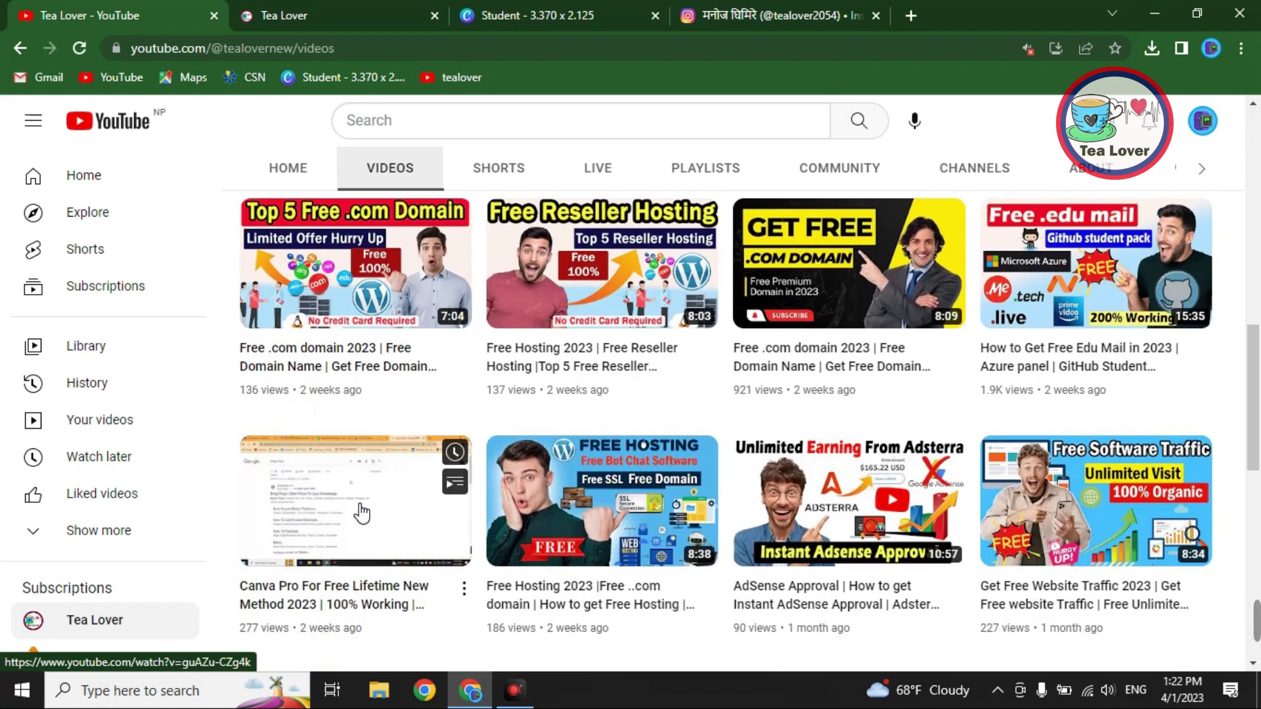
click(539, 15)
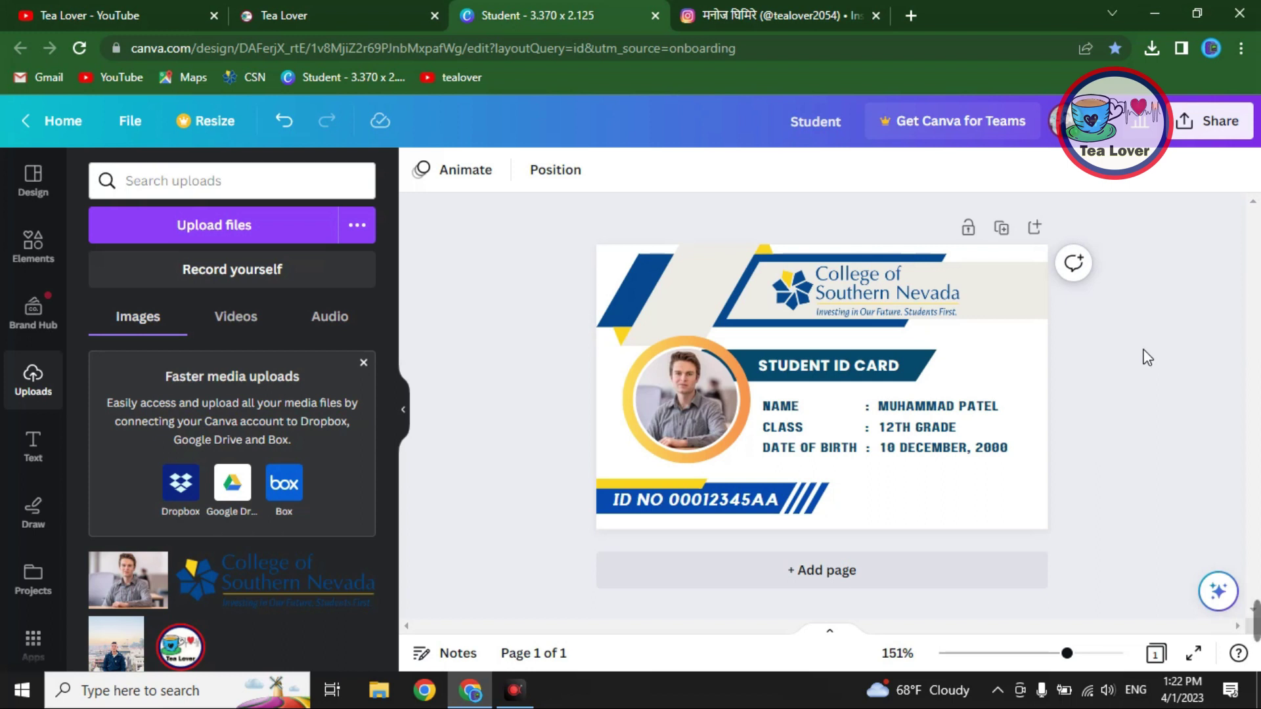
key(ctrl+1)
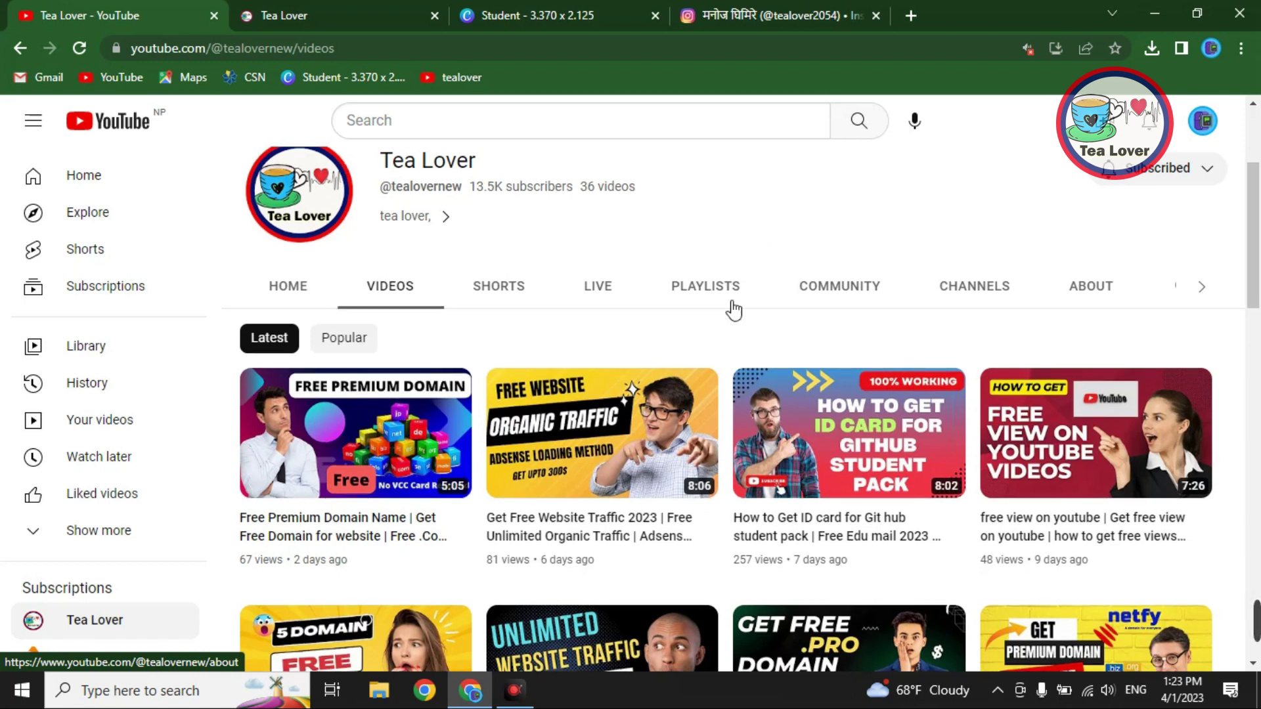
scroll(854, 341, down, 3)
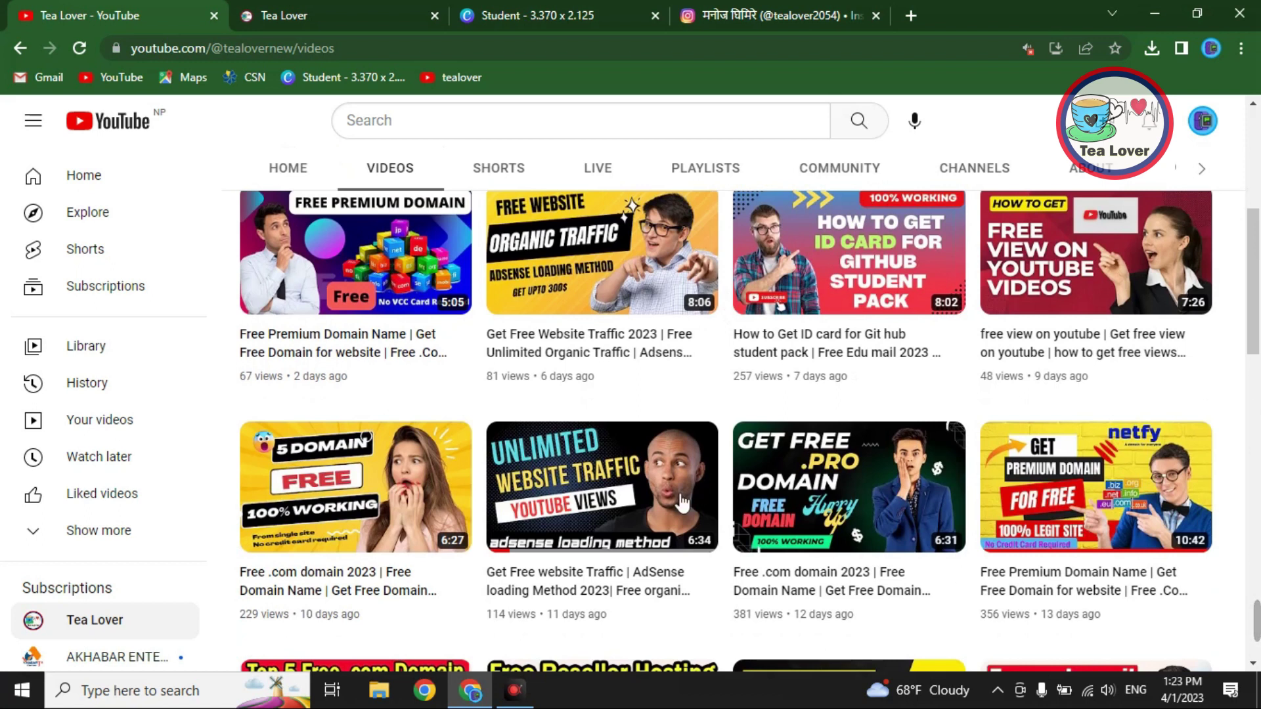
key(ctrl+Tab)
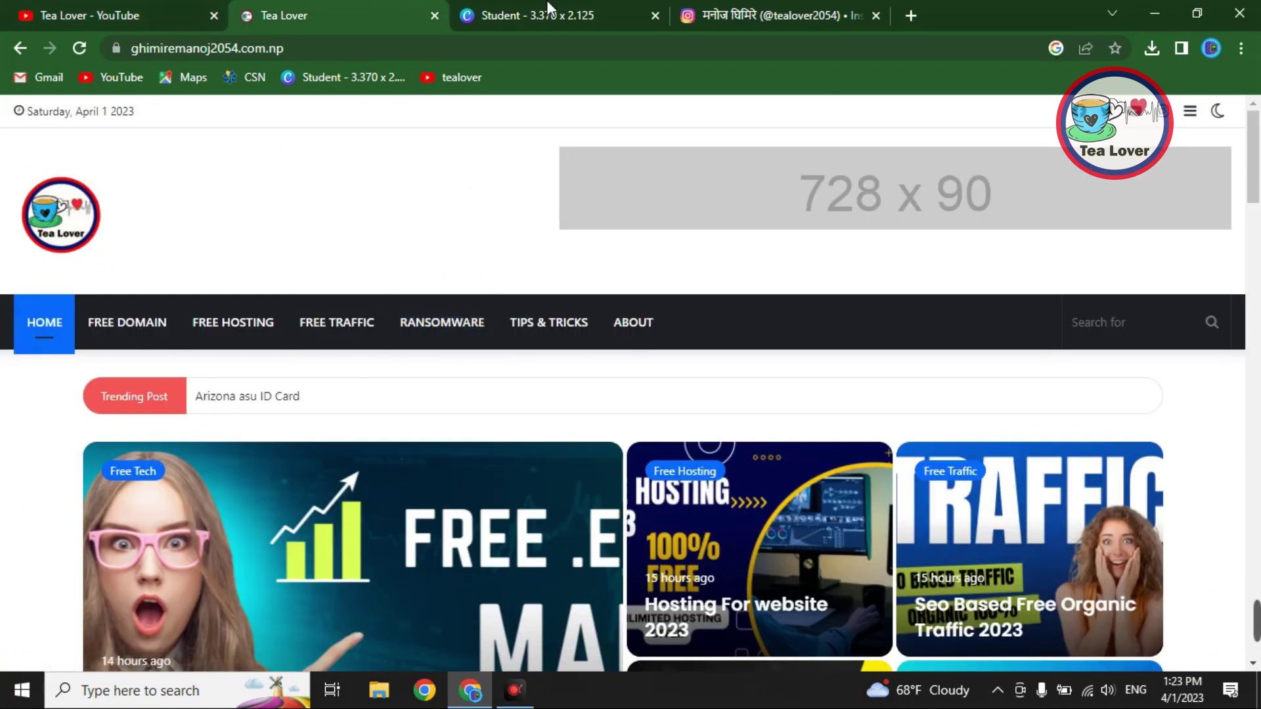
Glance at the Tea Lover Instagram profile, briefly selecting its username
click(770, 13)
drag(456, 226, 591, 231)
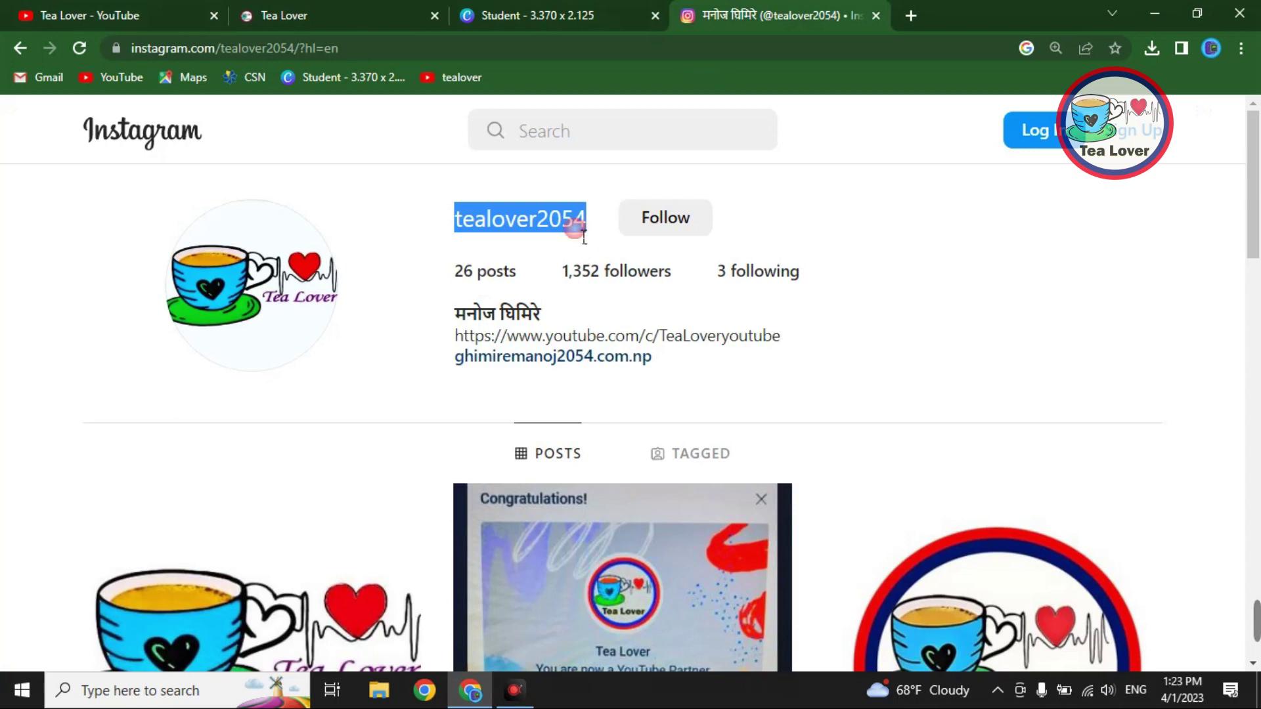
click(541, 241)
click(315, 6)
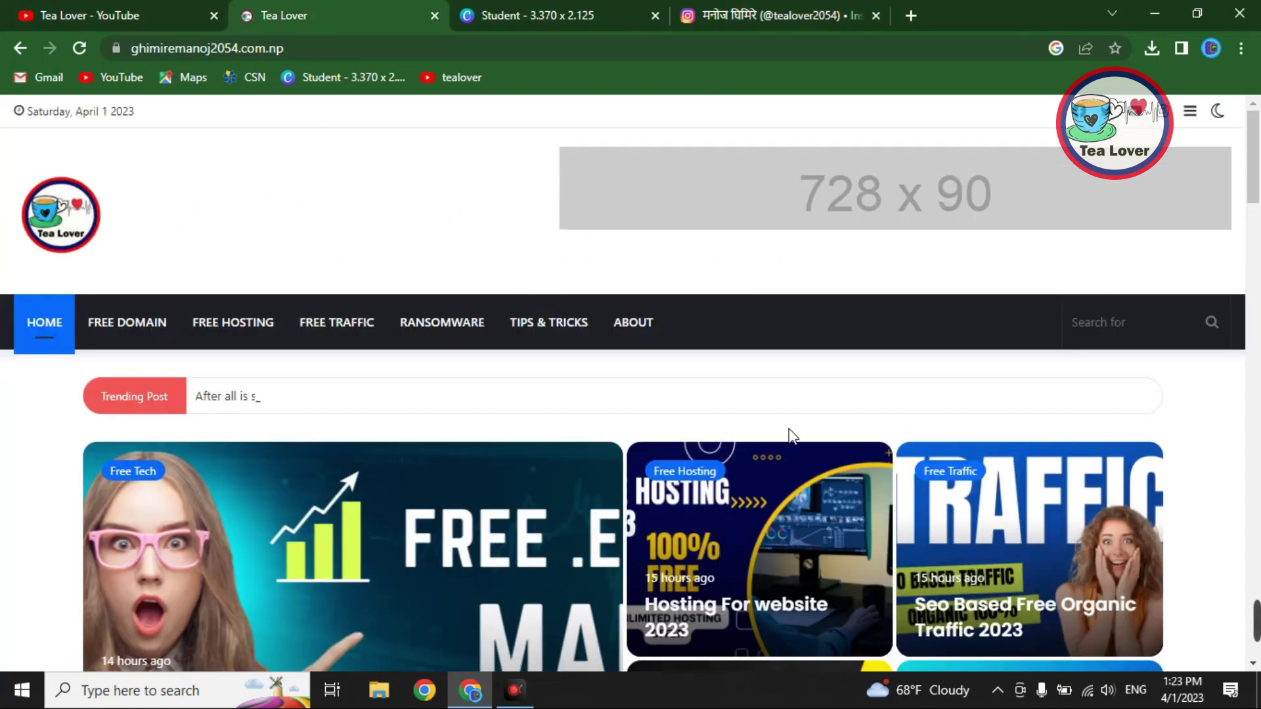
Back on the blog, scroll down to Free Tech and open 'Free .edu Mail With ID Card 2023'
scroll(797, 453, down, 15)
scroll(486, 408, up, 6)
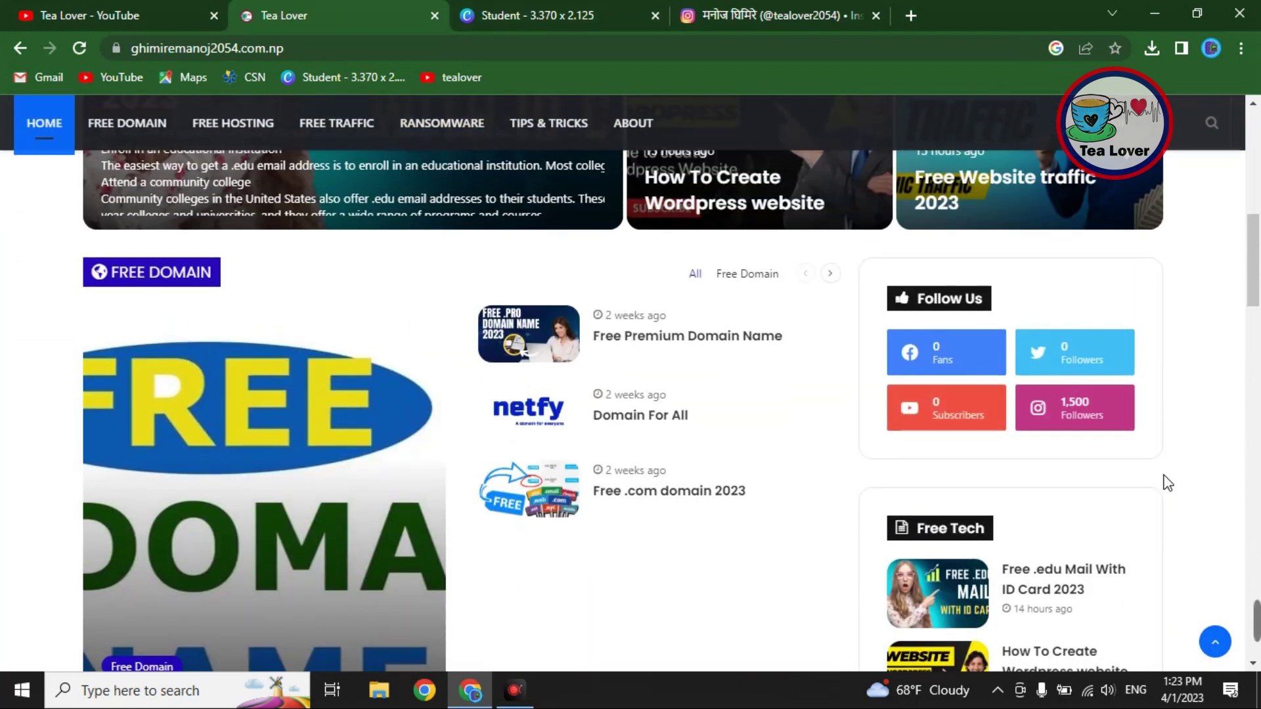
key(ctrl+shift+Tab)
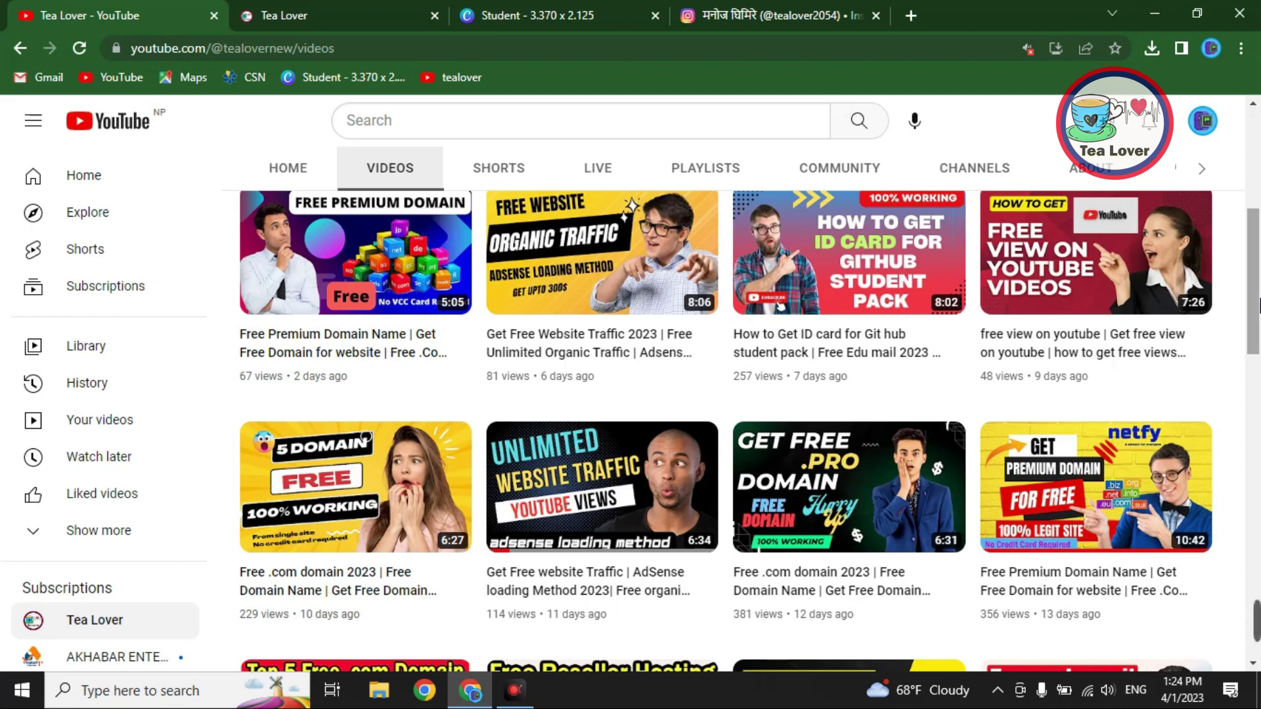
click(380, 5)
scroll(329, 394, down, 4)
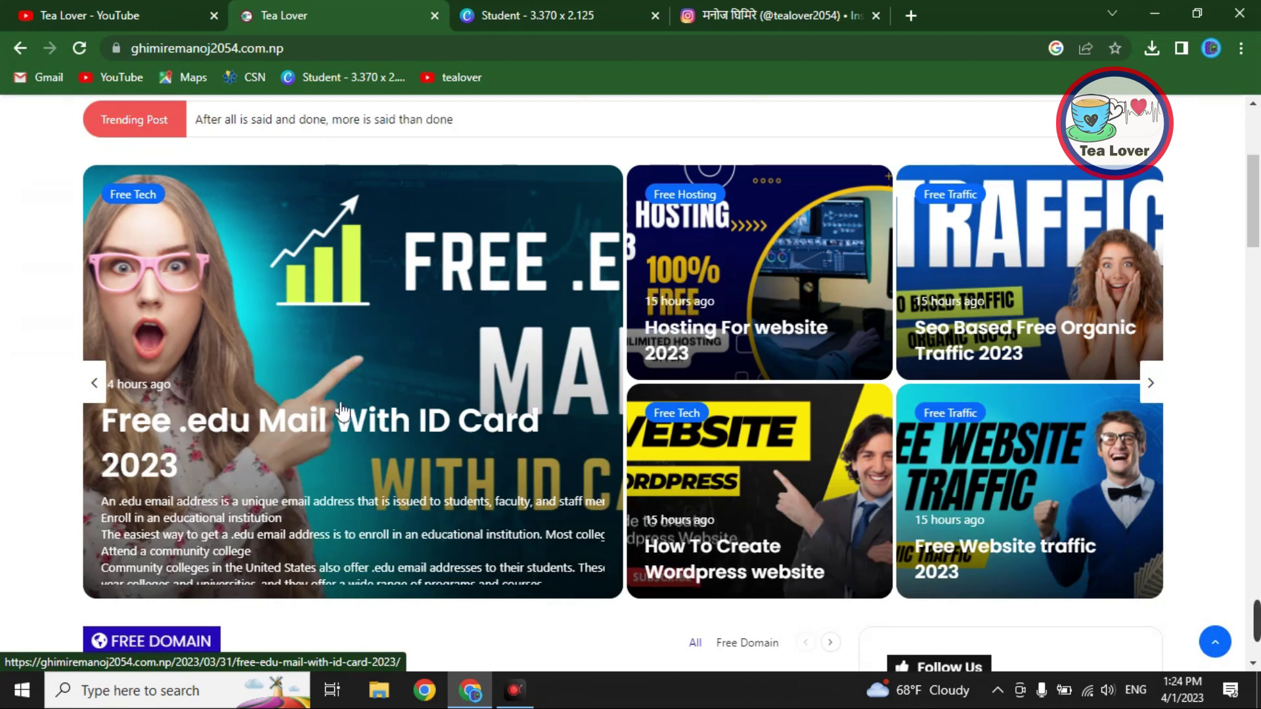
scroll(947, 409, down, 8)
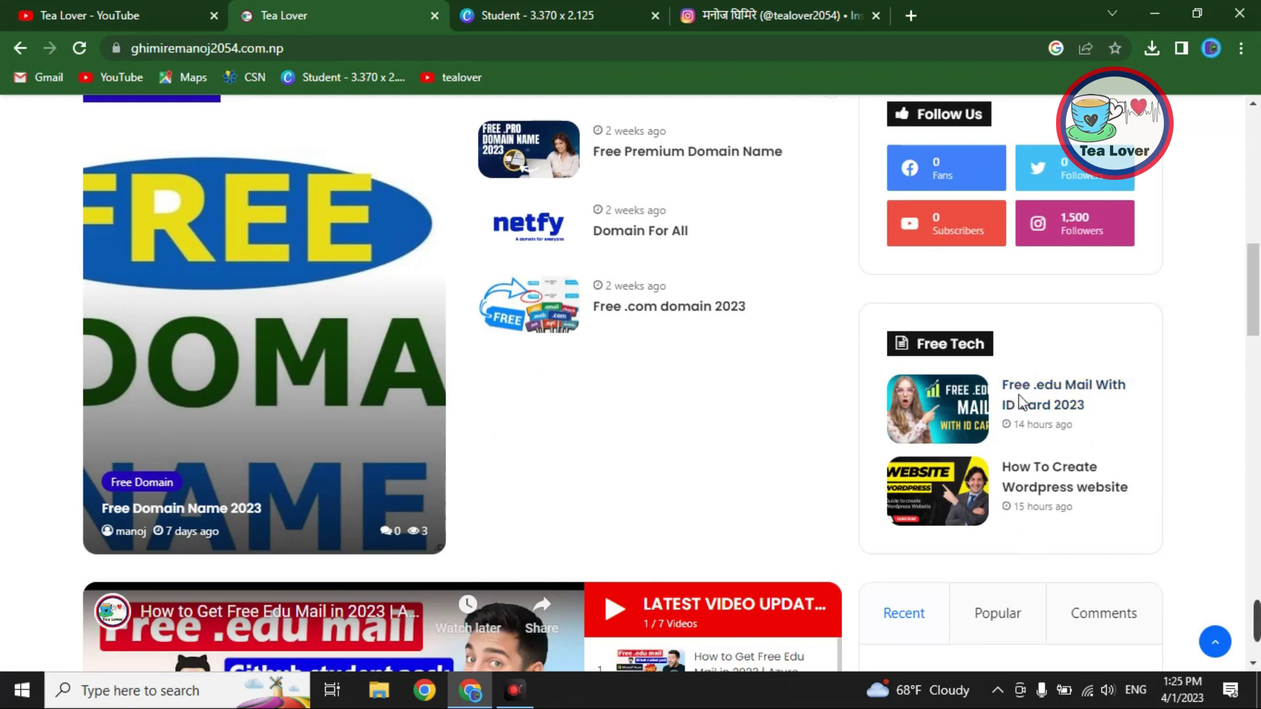
click(1056, 405)
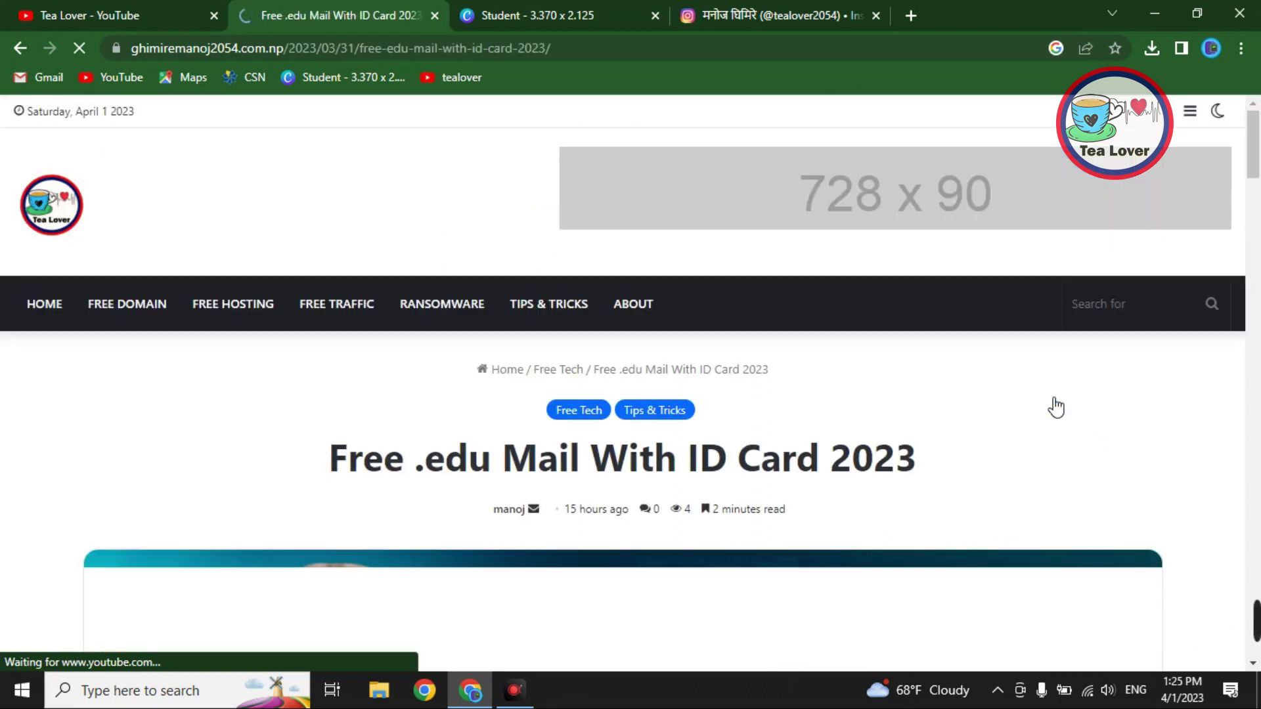
Scroll through the post and close the separate Canva ID card tab
scroll(565, 392, down, 3)
scroll(572, 384, down, 15)
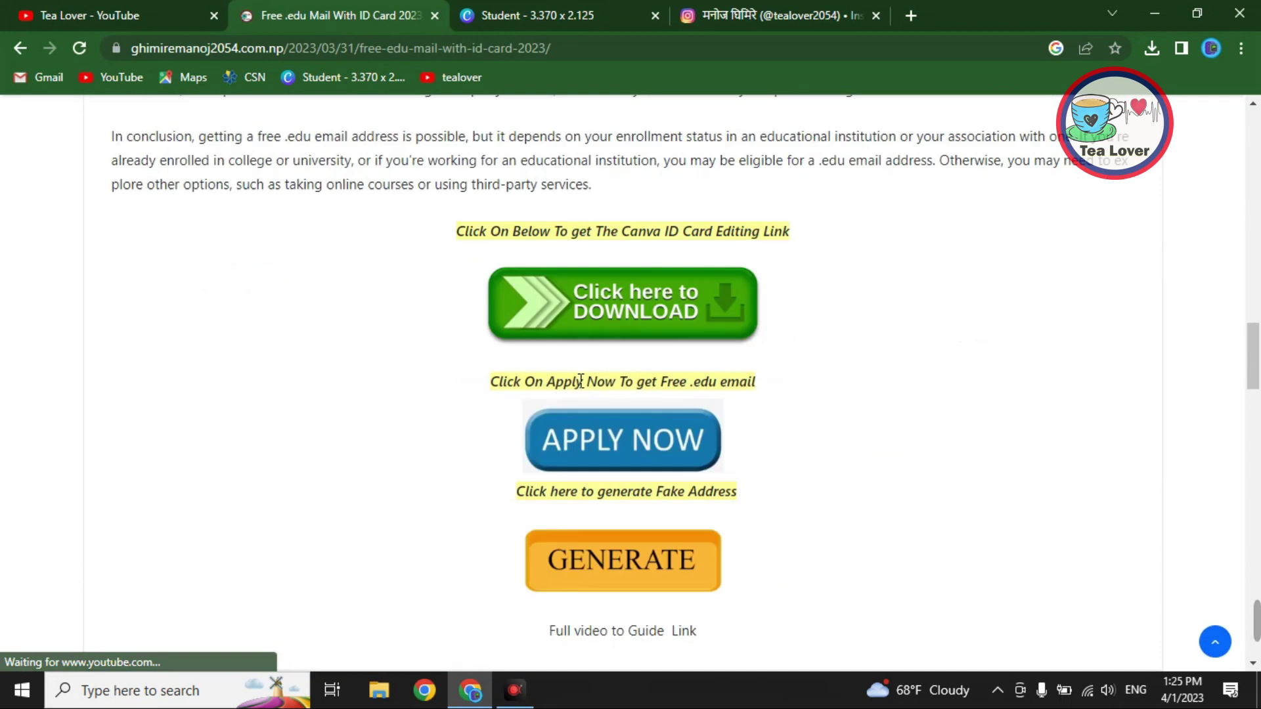
scroll(1219, 289, up, 3)
scroll(672, 288, up, 15)
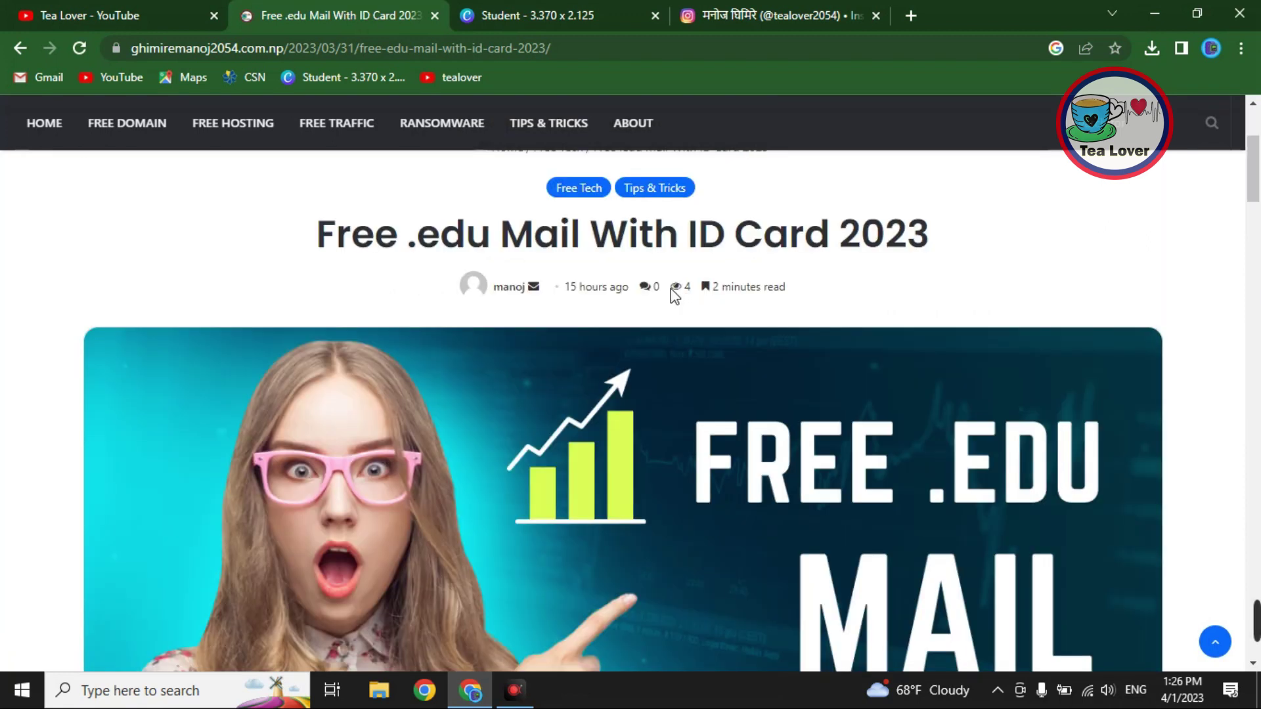
scroll(636, 458, down, 12)
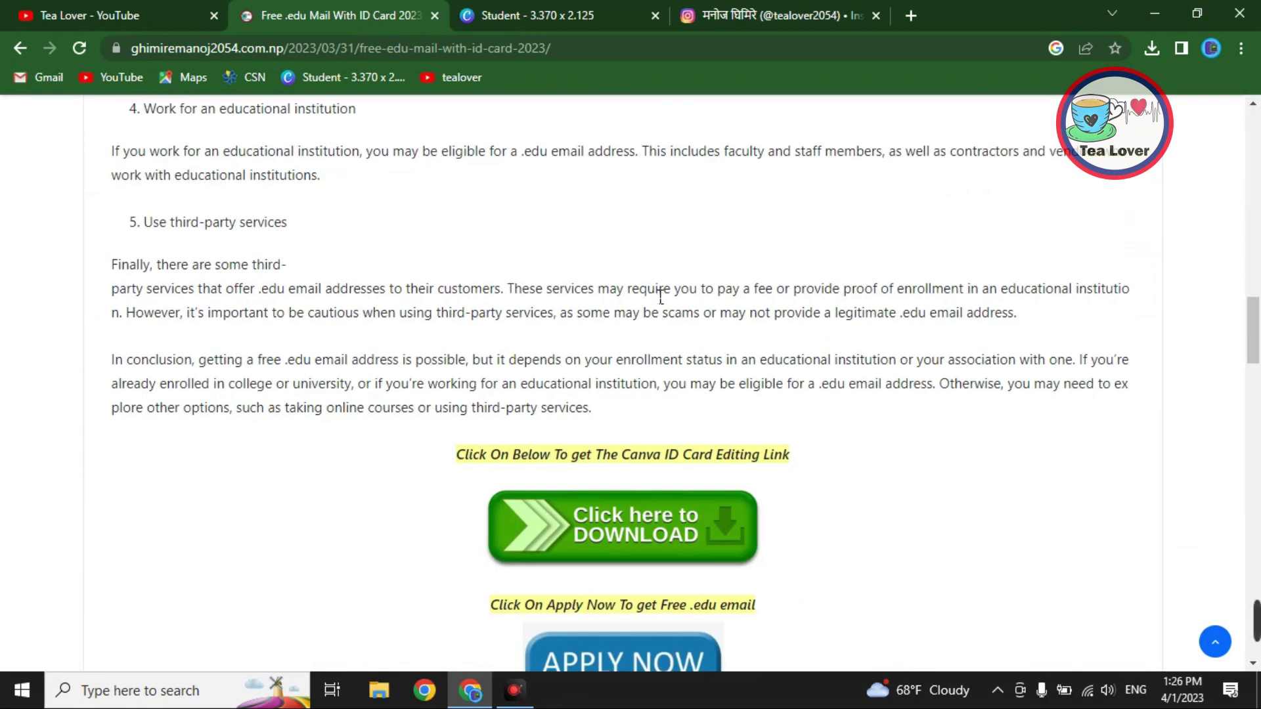
scroll(657, 296, down, 3)
click(654, 15)
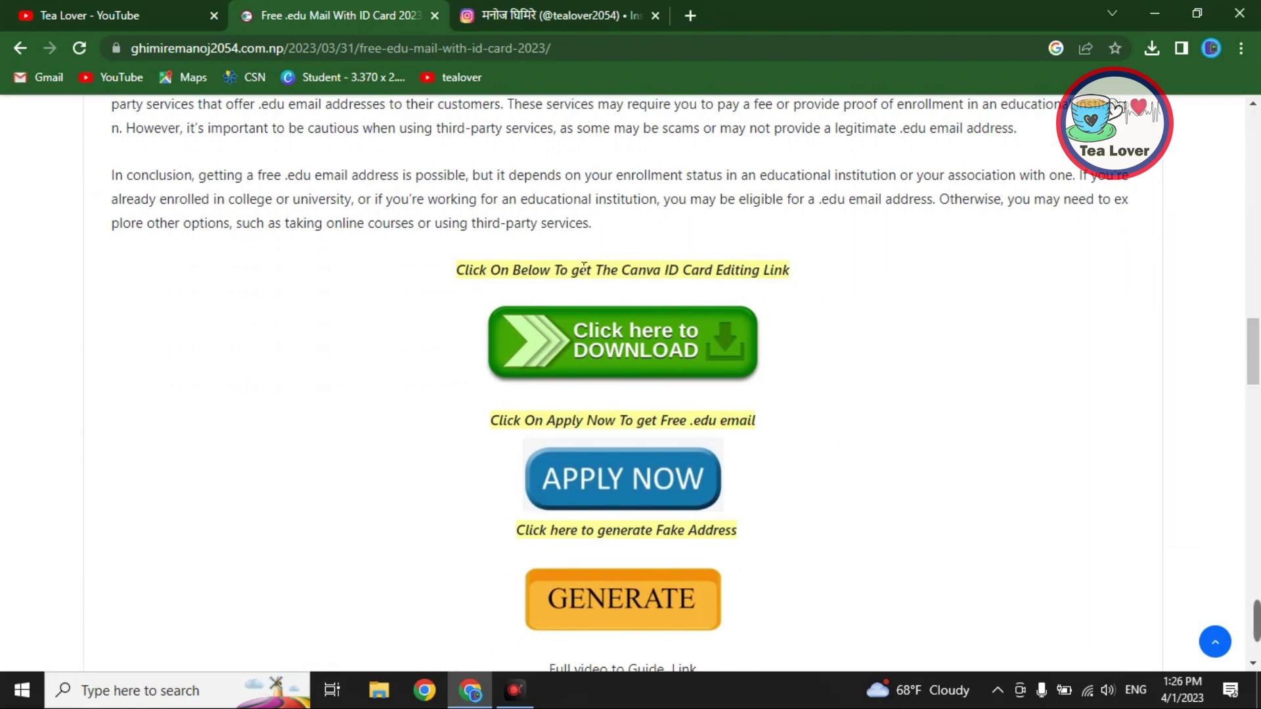
Follow the post's Canva card link, return, and open APPLY NOW (csn.edu) in a new tab
click(667, 348)
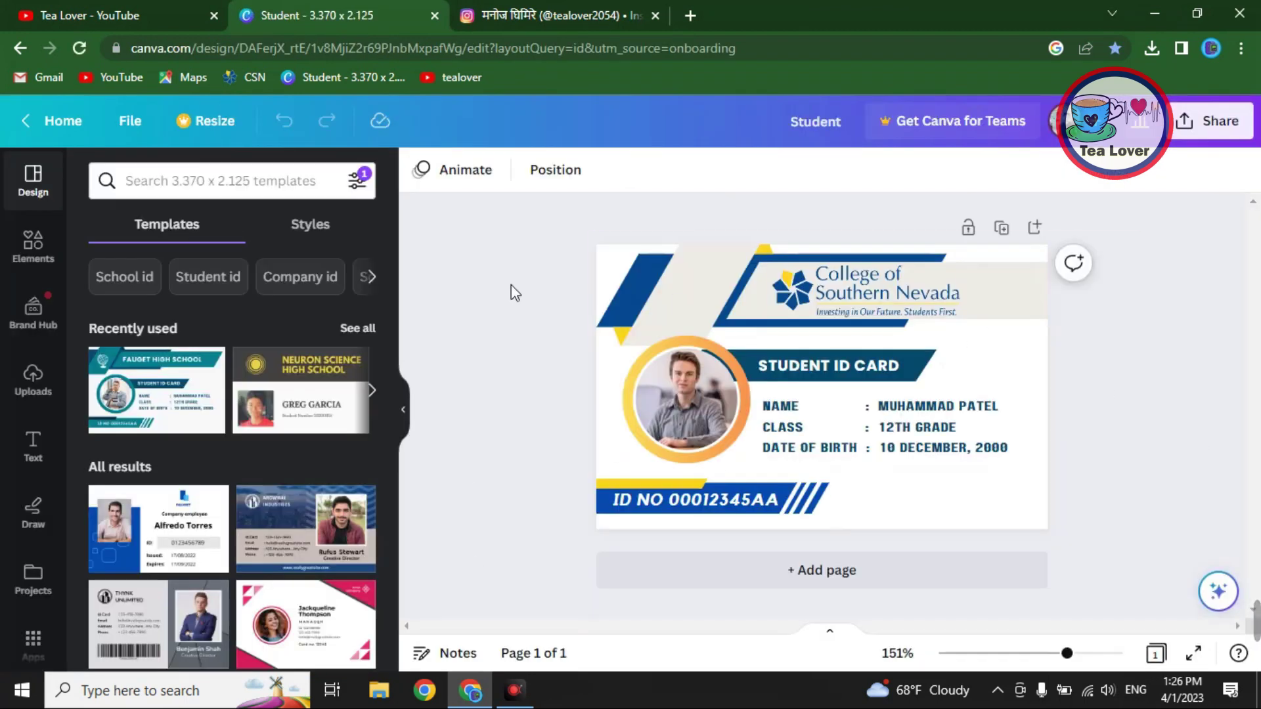
click(21, 48)
scroll(920, 392, down, 1)
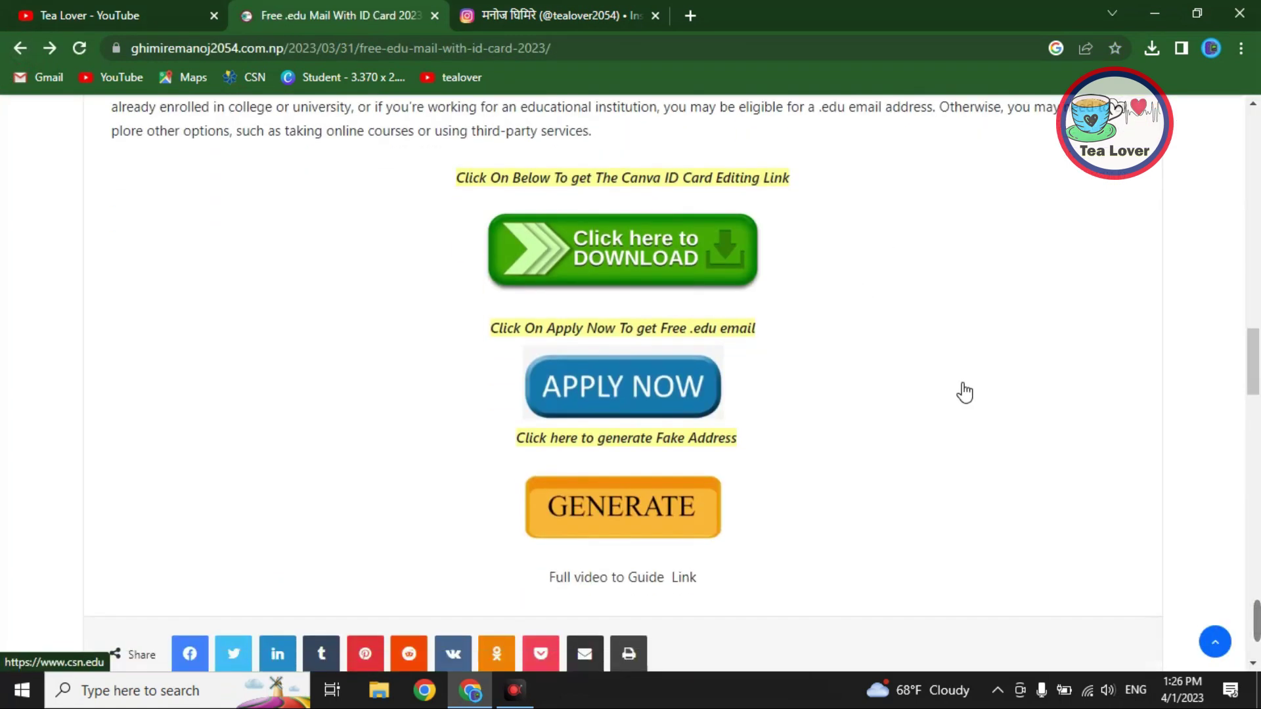
right_click(609, 389)
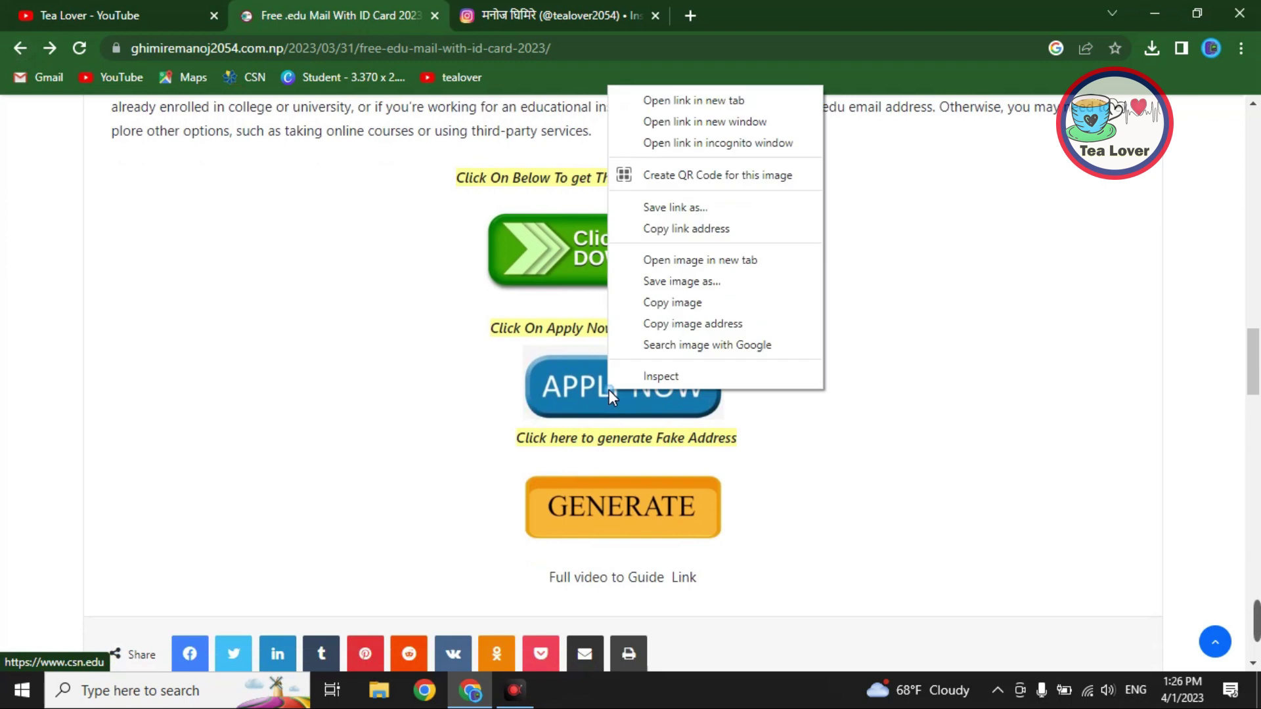
click(693, 100)
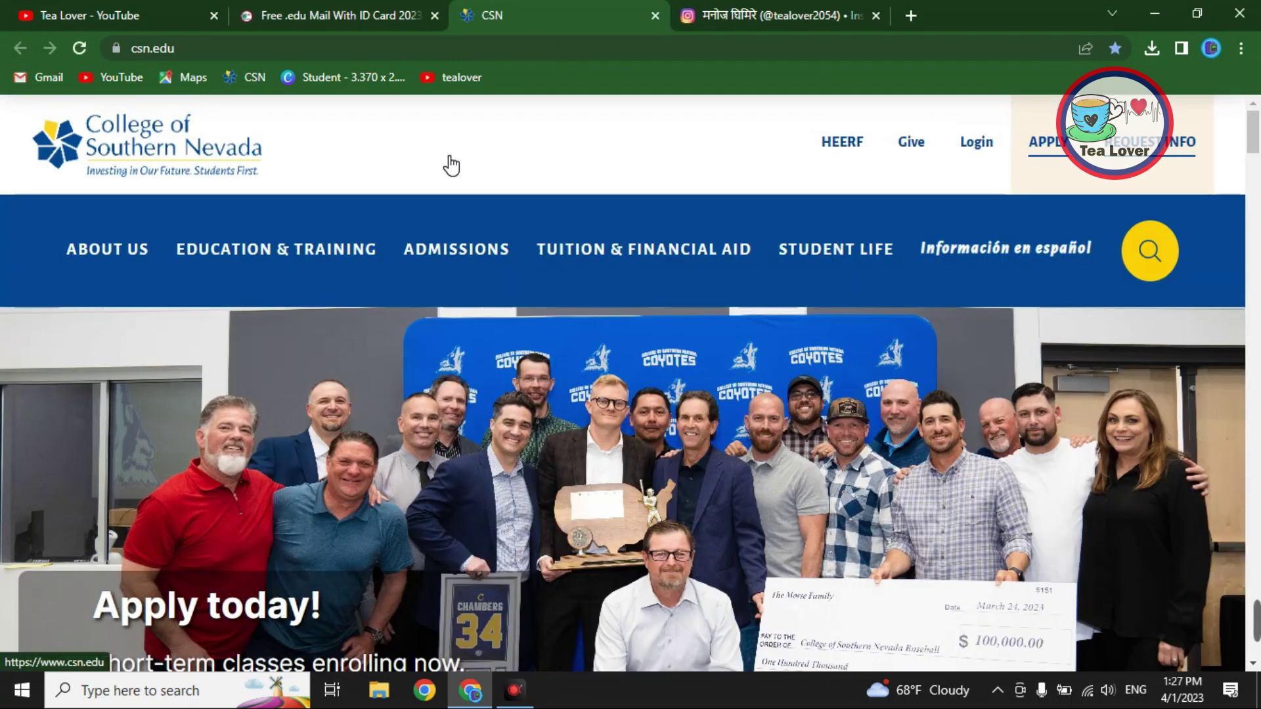
Open the CSN application page and choose to apply as a First-Time College Student
click(1044, 153)
scroll(435, 387, down, 8)
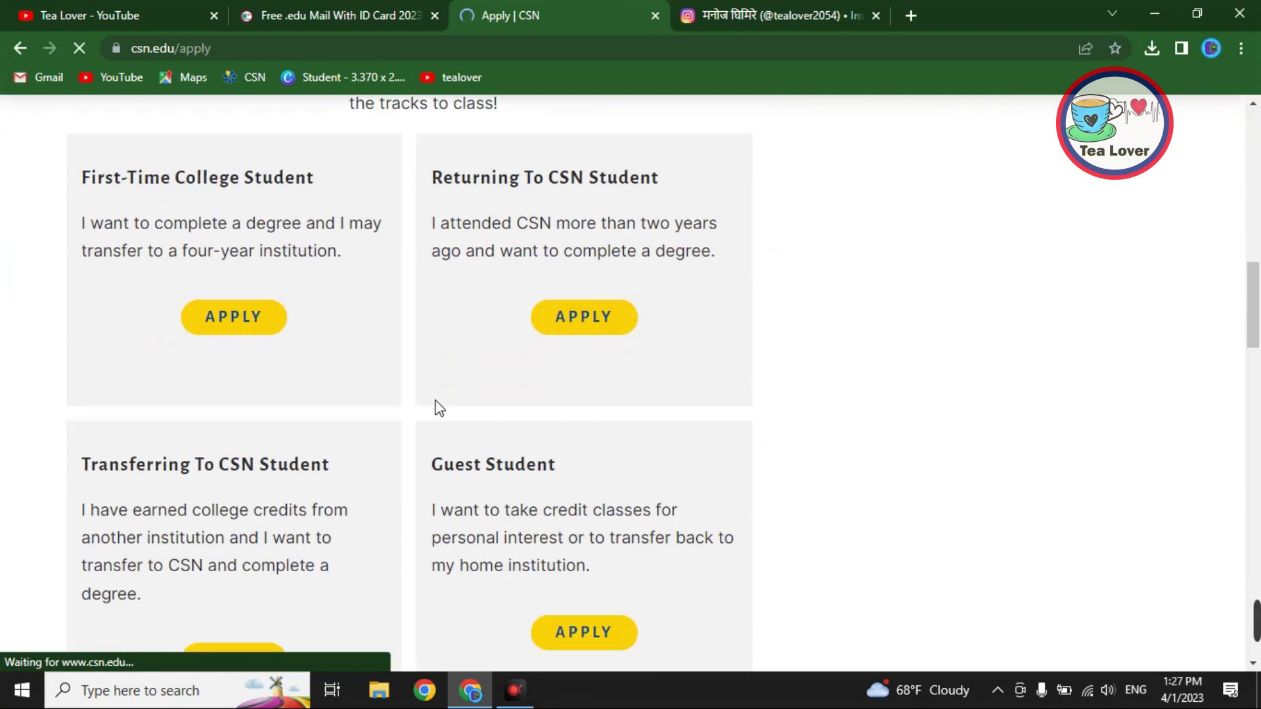
scroll(467, 398, up, 4)
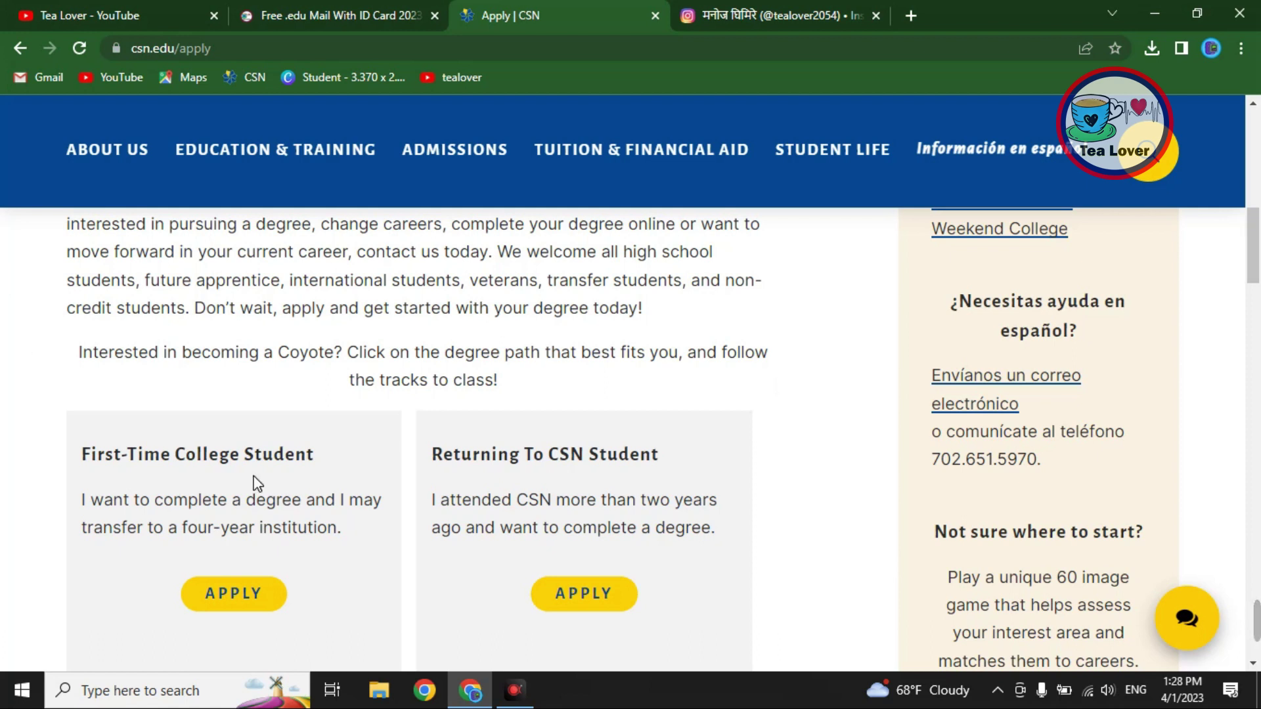
scroll(256, 486, down, 9)
scroll(316, 482, up, 9)
scroll(306, 476, down, 1)
drag(58, 361, 357, 363)
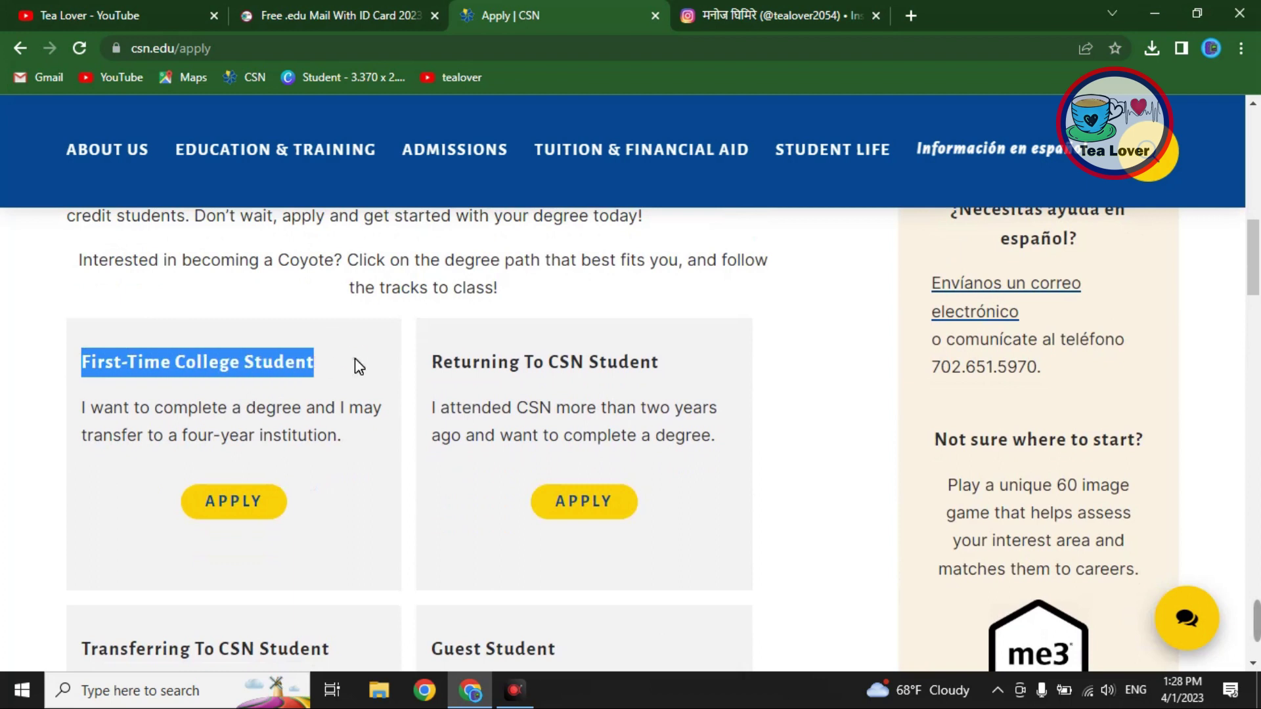
click(256, 522)
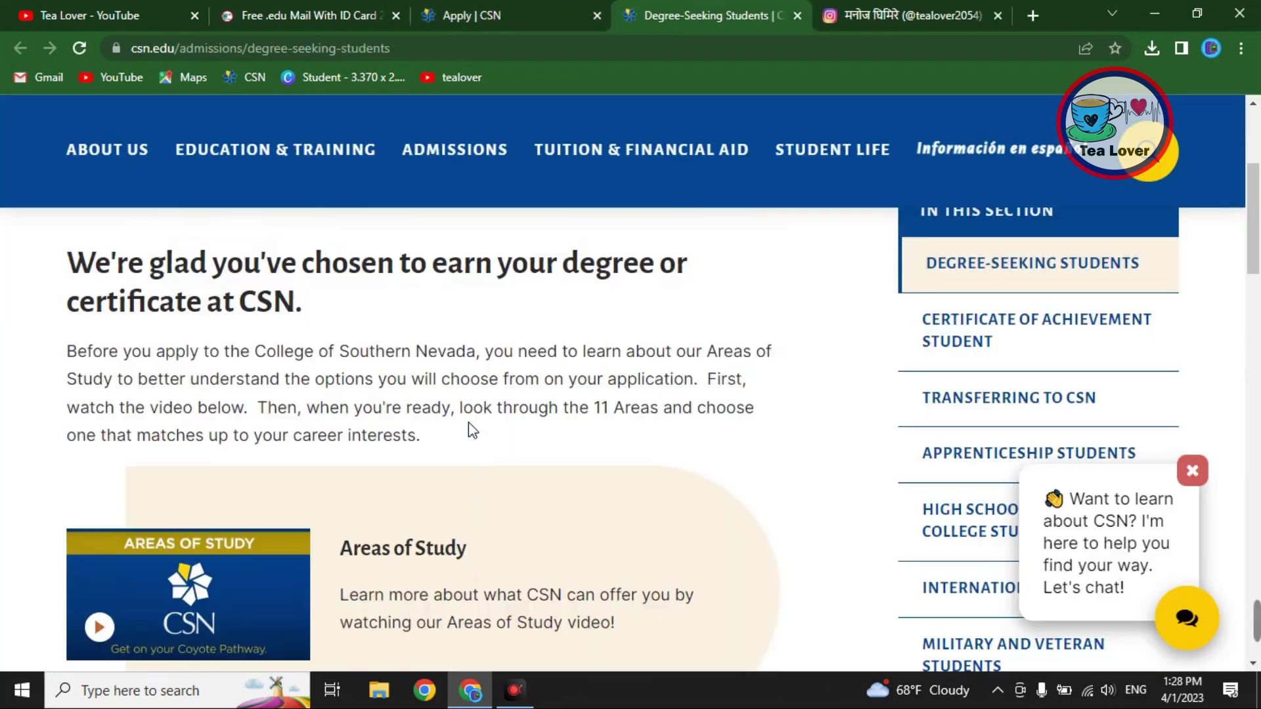
Start the application sign-in, open the Create a Profile form, then return to the article
scroll(463, 338, down, 4)
scroll(463, 339, down, 7)
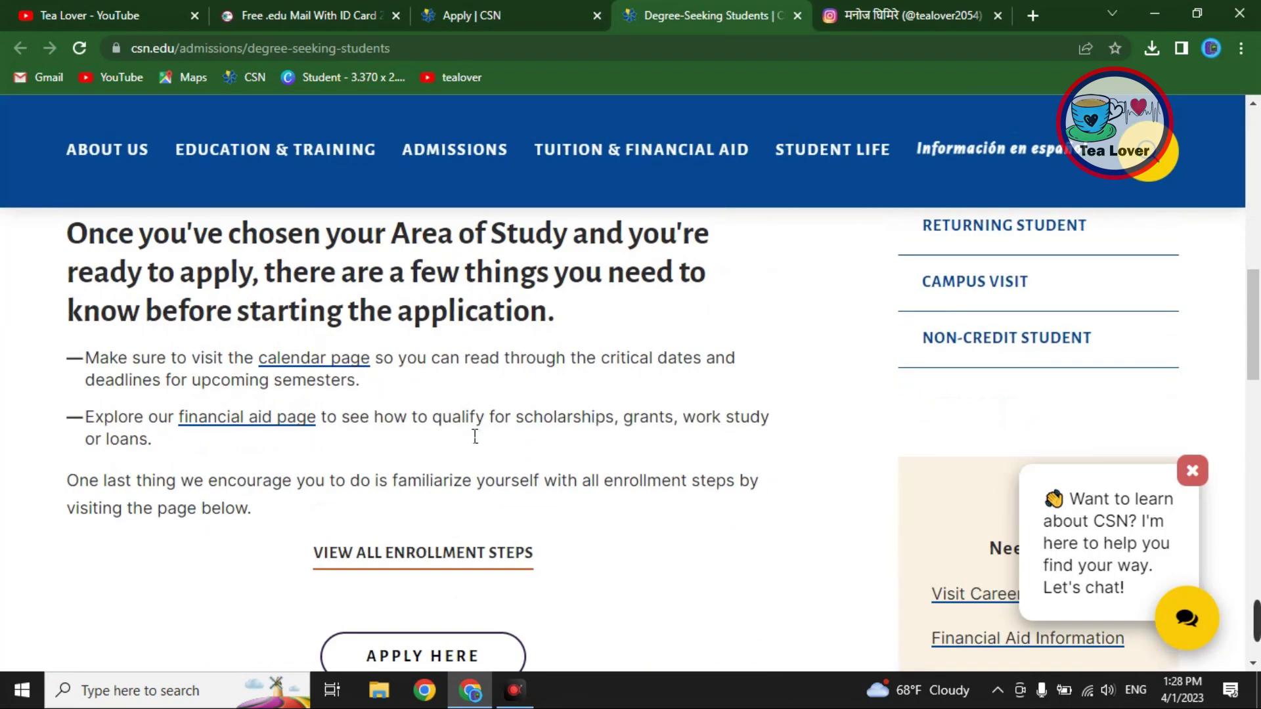
click(464, 496)
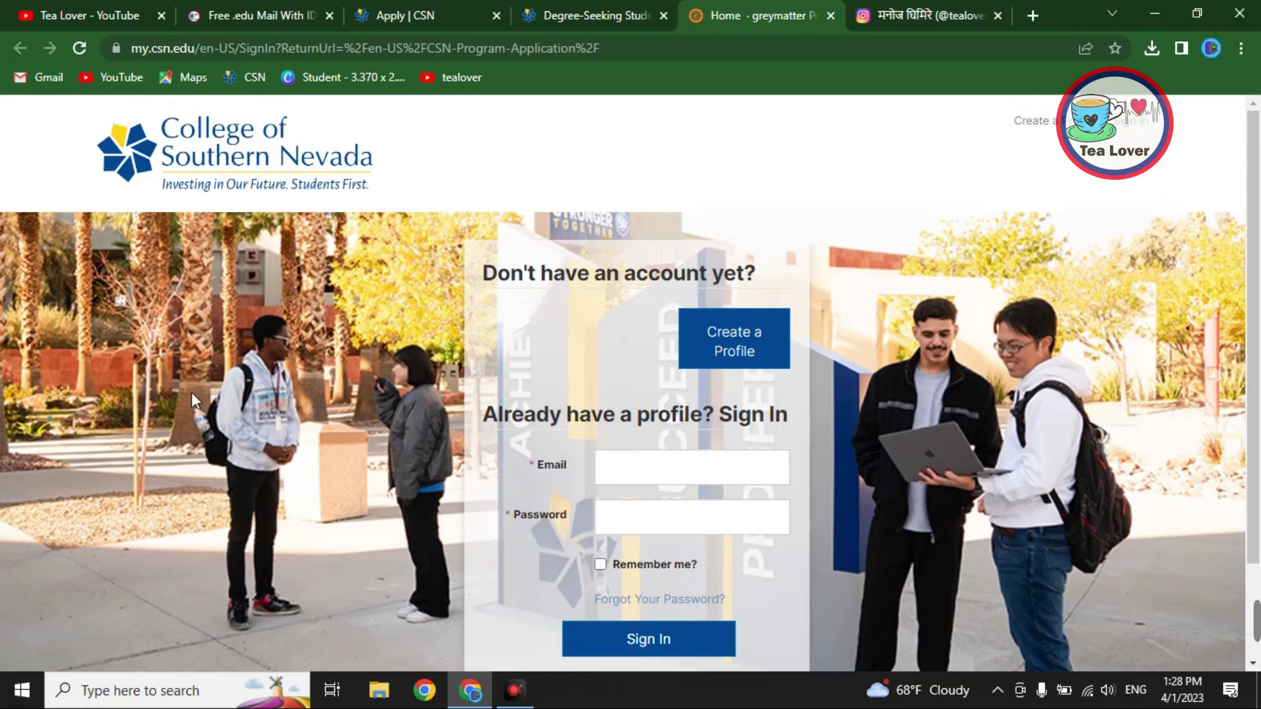
click(762, 362)
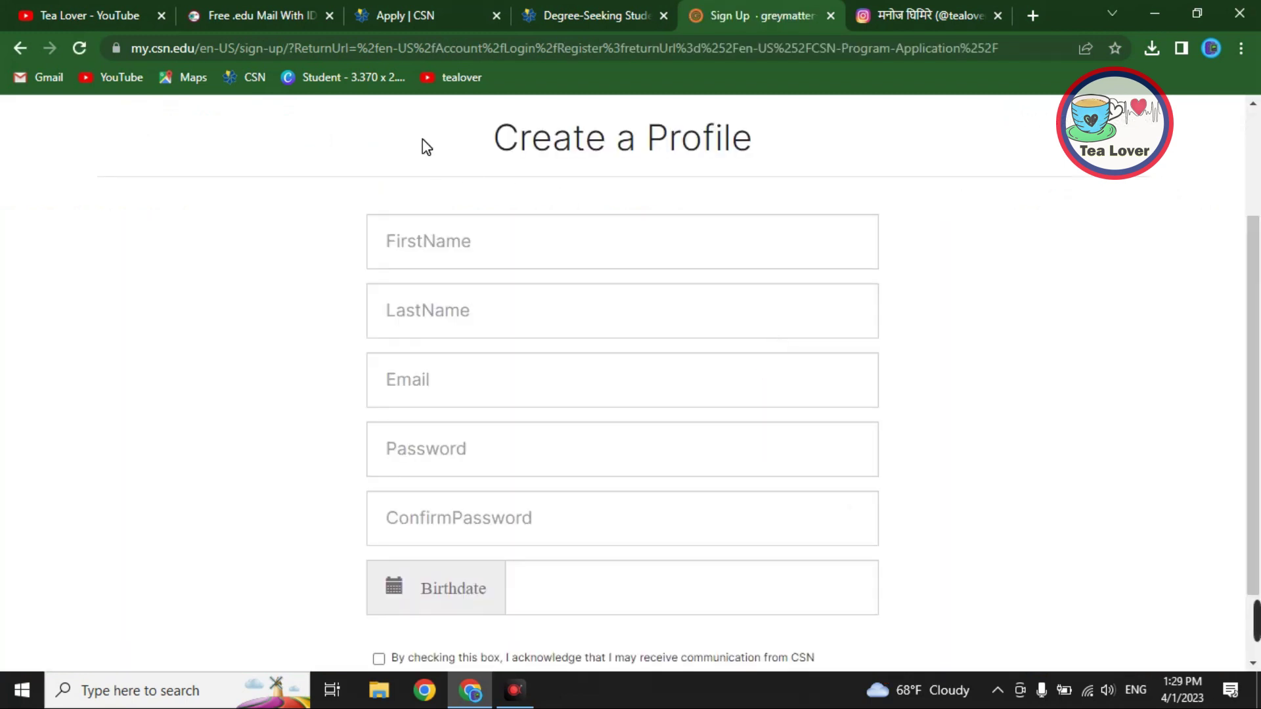
drag(427, 151, 814, 156)
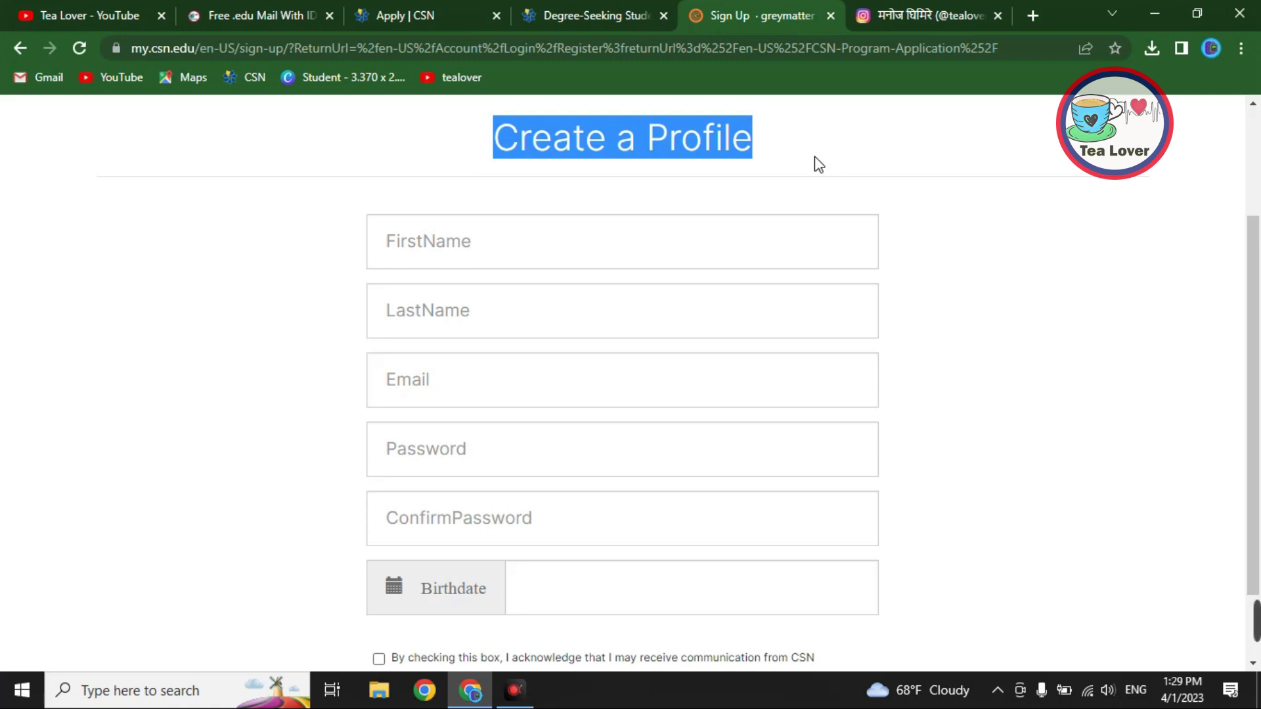
click(222, 16)
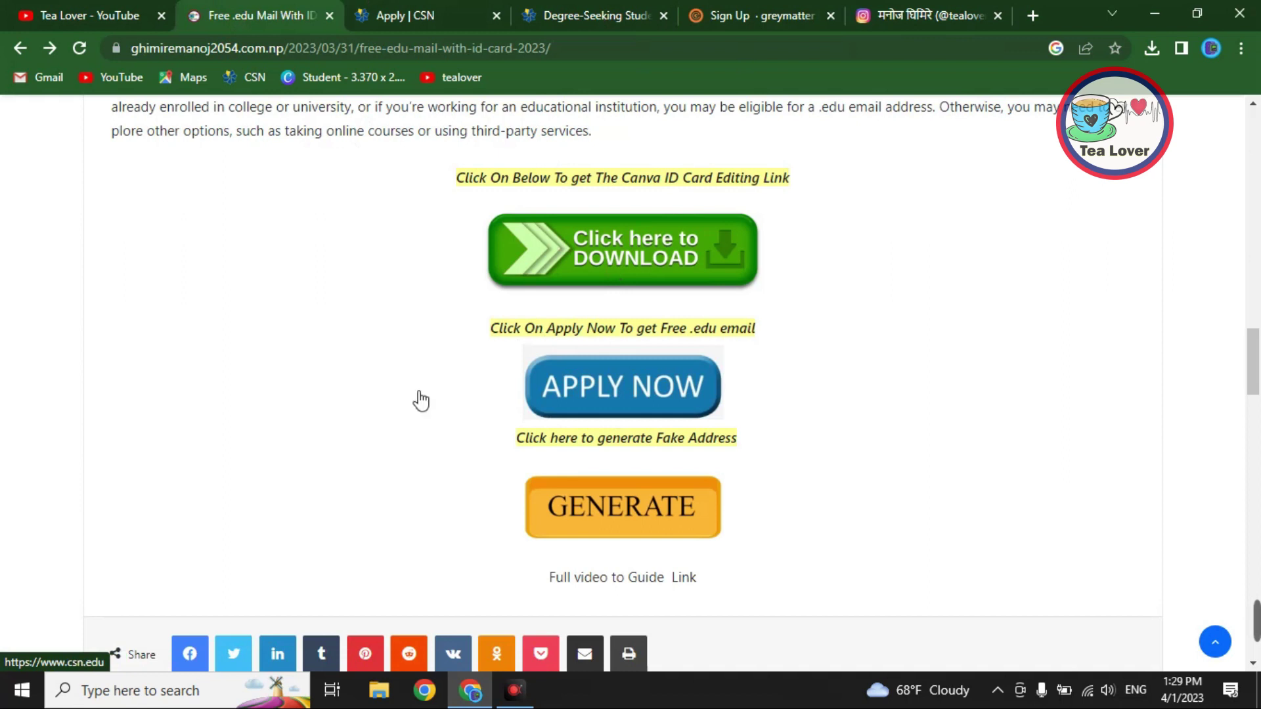
Generate a fake US address in fakexy and copy the matched person's full name
click(647, 519)
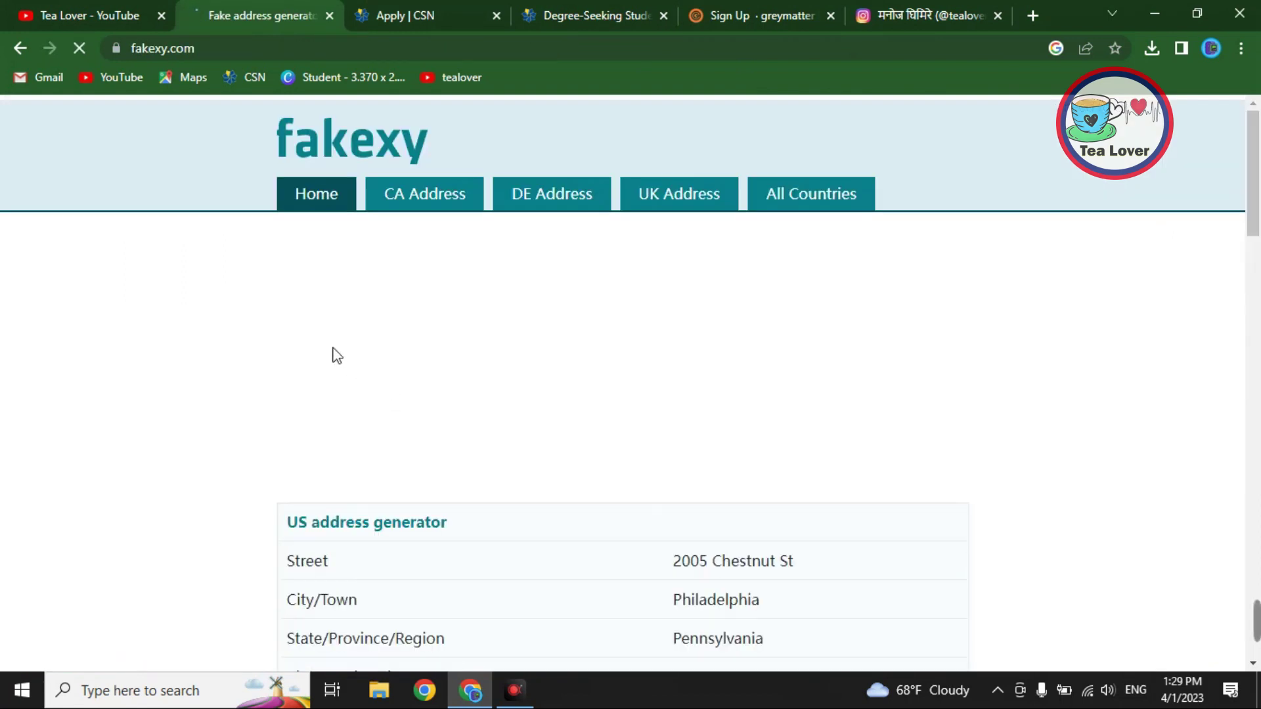
scroll(335, 341, down, 5)
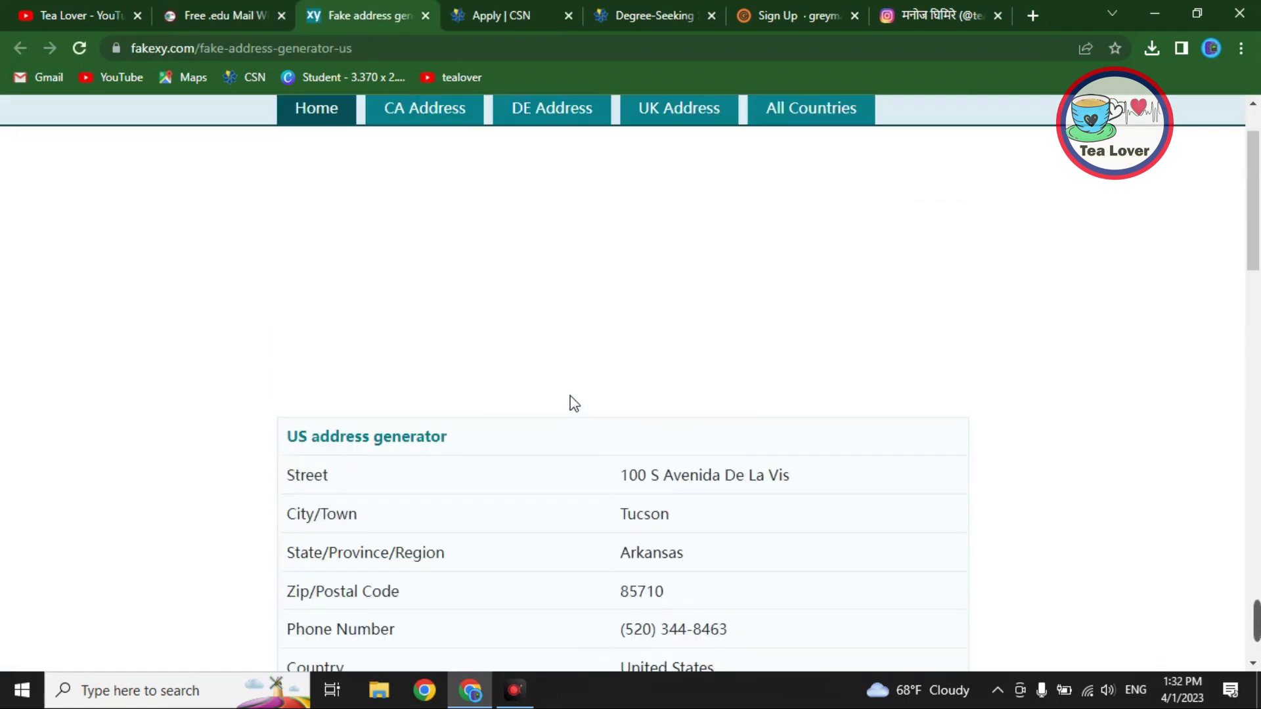
scroll(569, 403, down, 3)
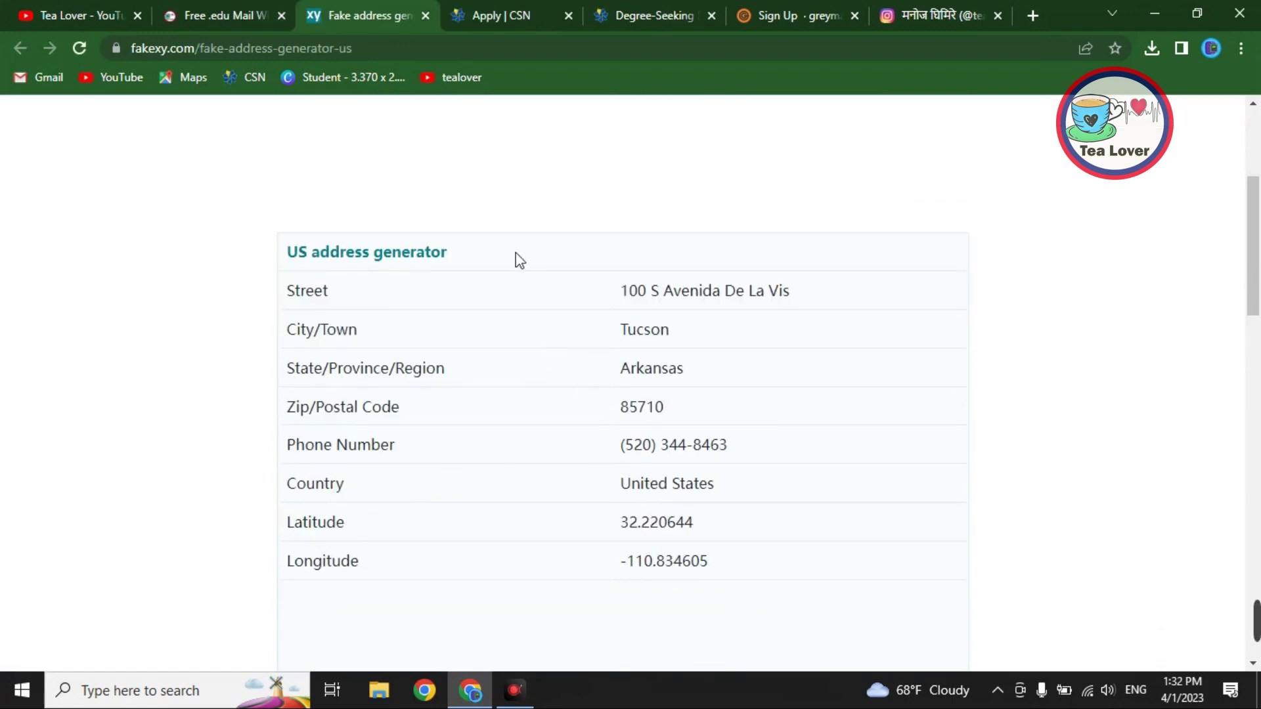
scroll(526, 291, down, 8)
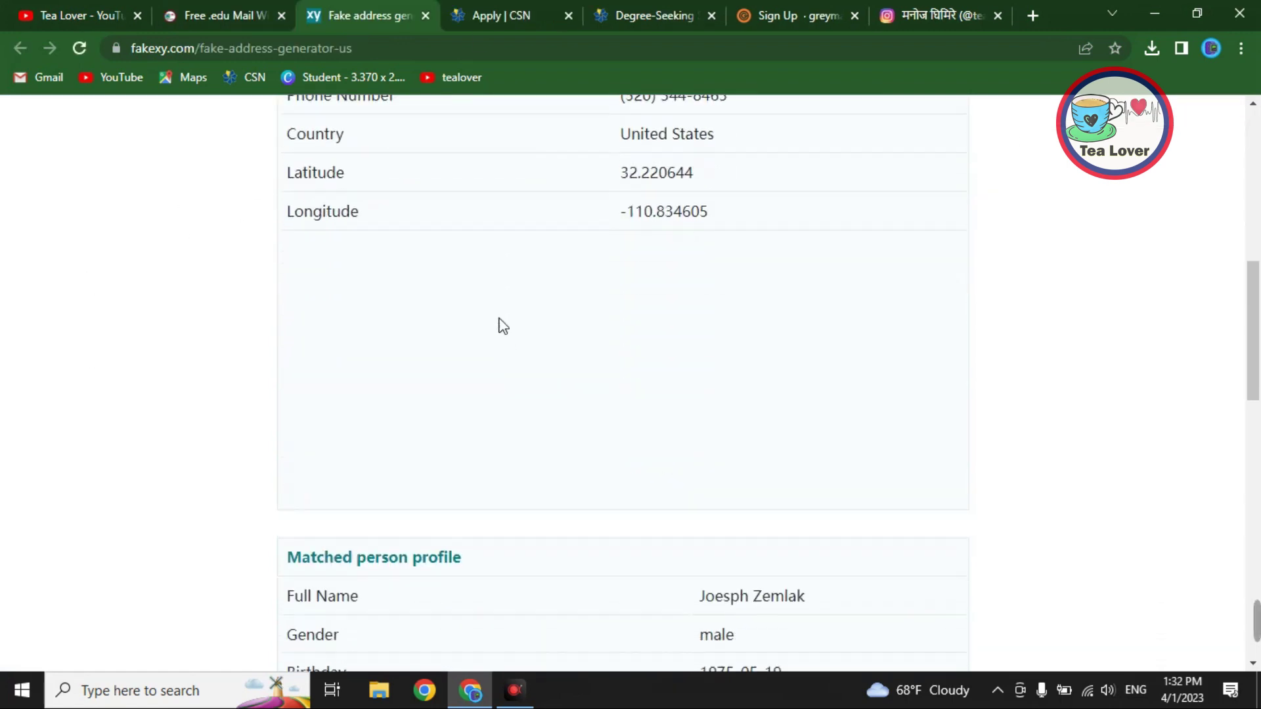
drag(690, 392, 803, 394)
right_click(789, 391)
click(821, 403)
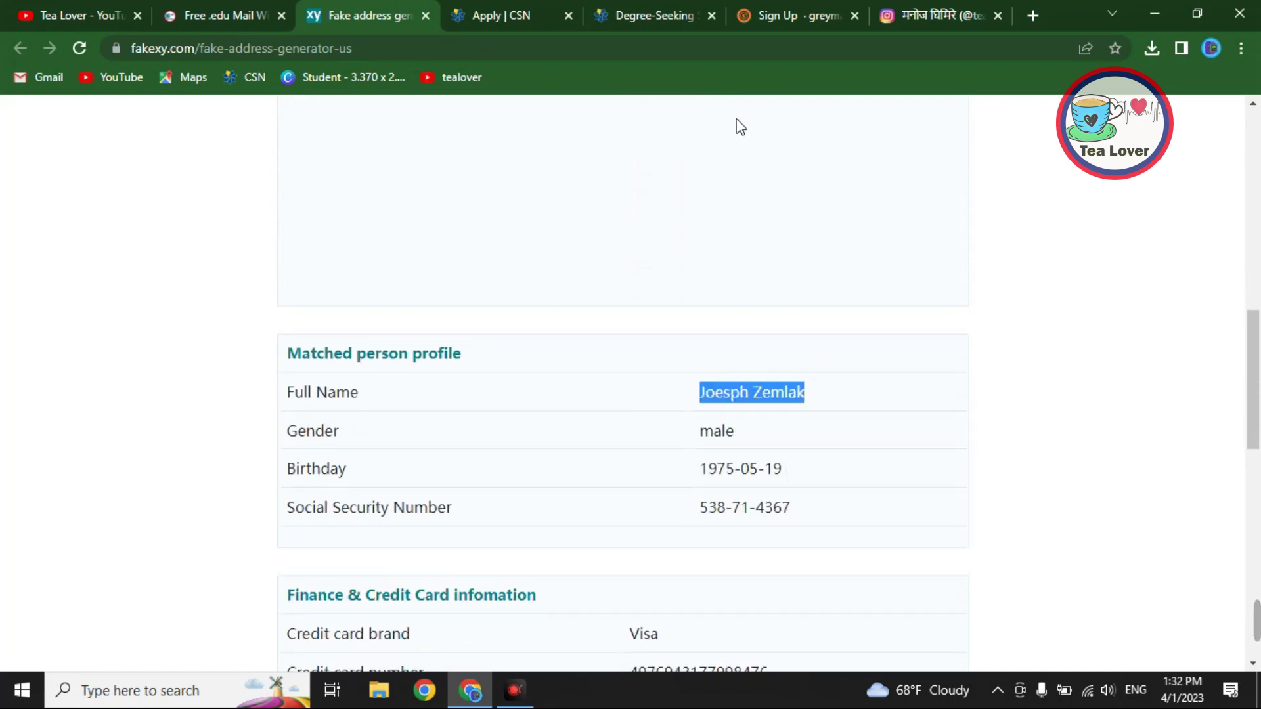
Paste the full name into FirstName and move the surname into LastName
click(788, 13)
click(470, 257)
right_click(471, 257)
click(557, 393)
key(ctrl+shift+Left)
key(ctrl+x)
click(467, 315)
key(ctrl+v)
click(322, 16)
Paste the email address and enter the account password on the sign-up form
click(876, 14)
click(789, 14)
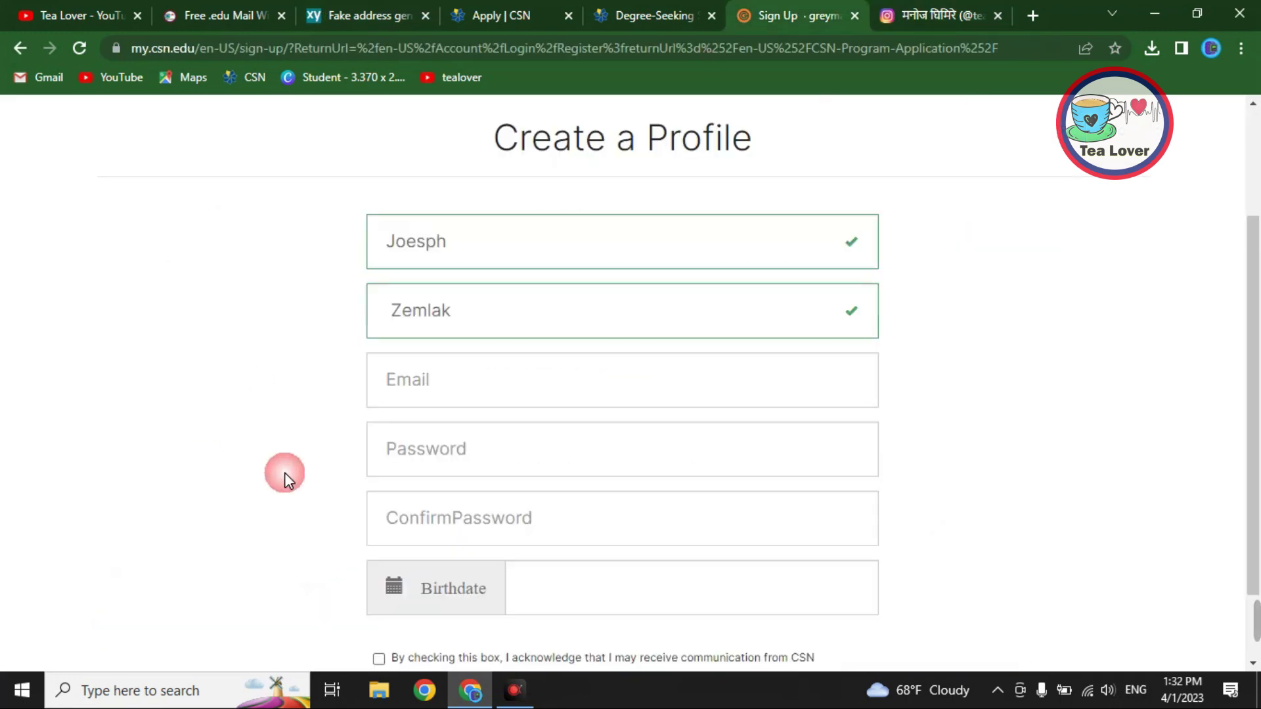
click(471, 393)
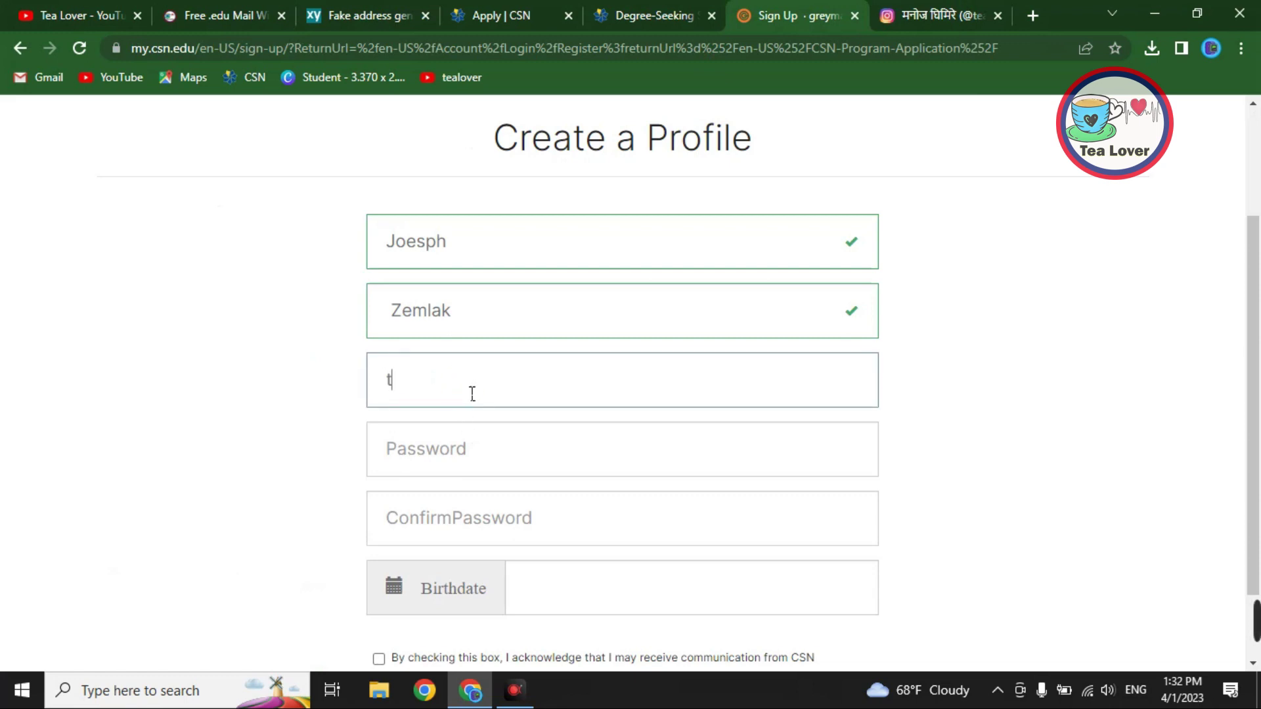
key(ctrl+v)
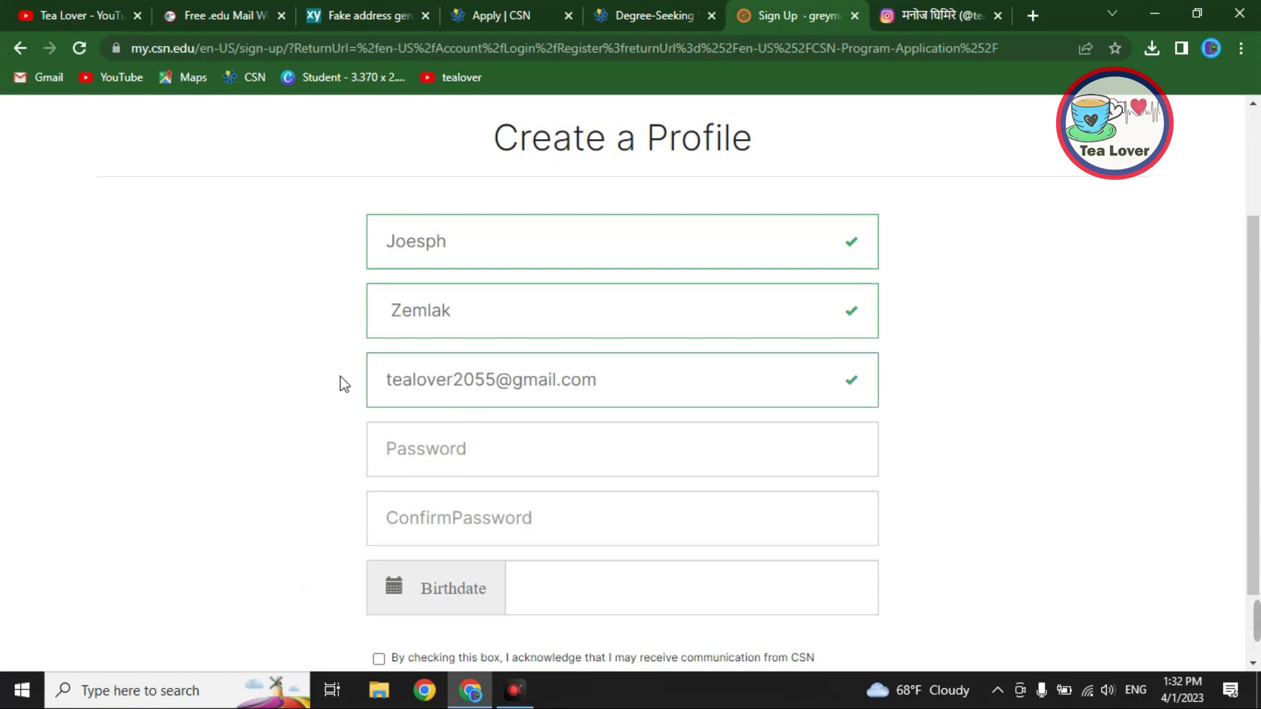
click(446, 459)
text(T)
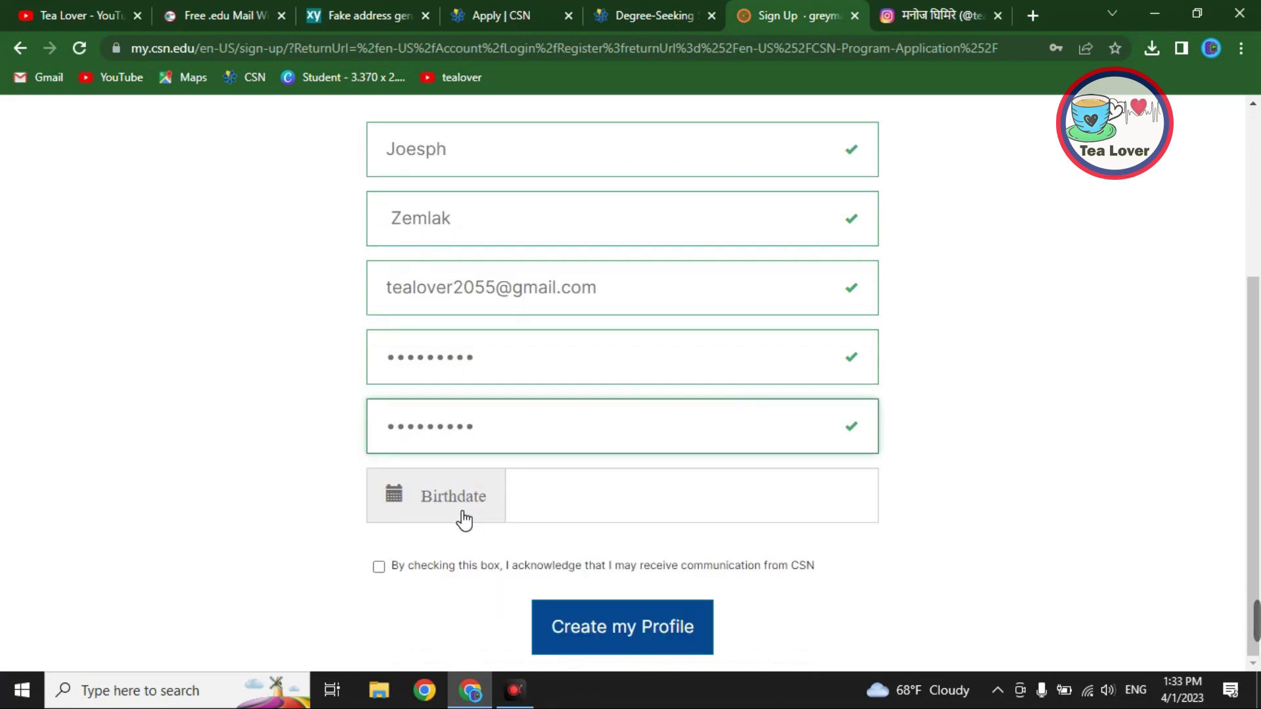
click(465, 520)
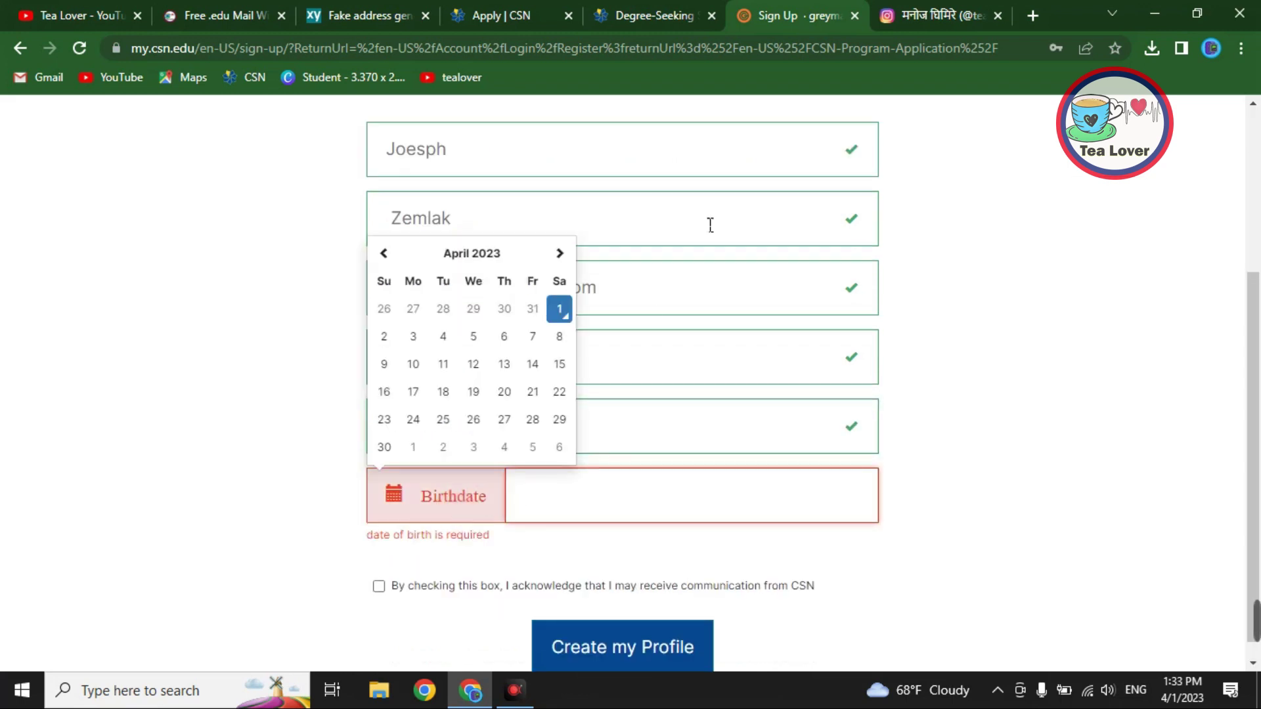
click(376, 12)
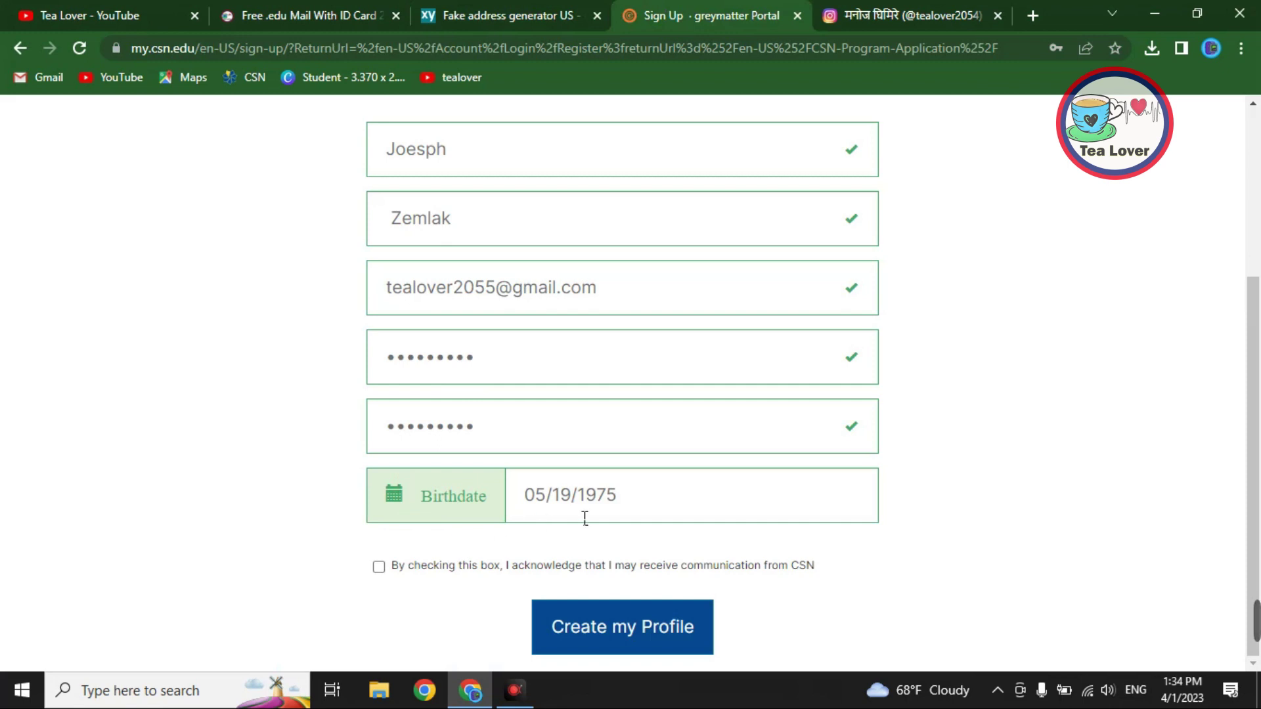
click(380, 568)
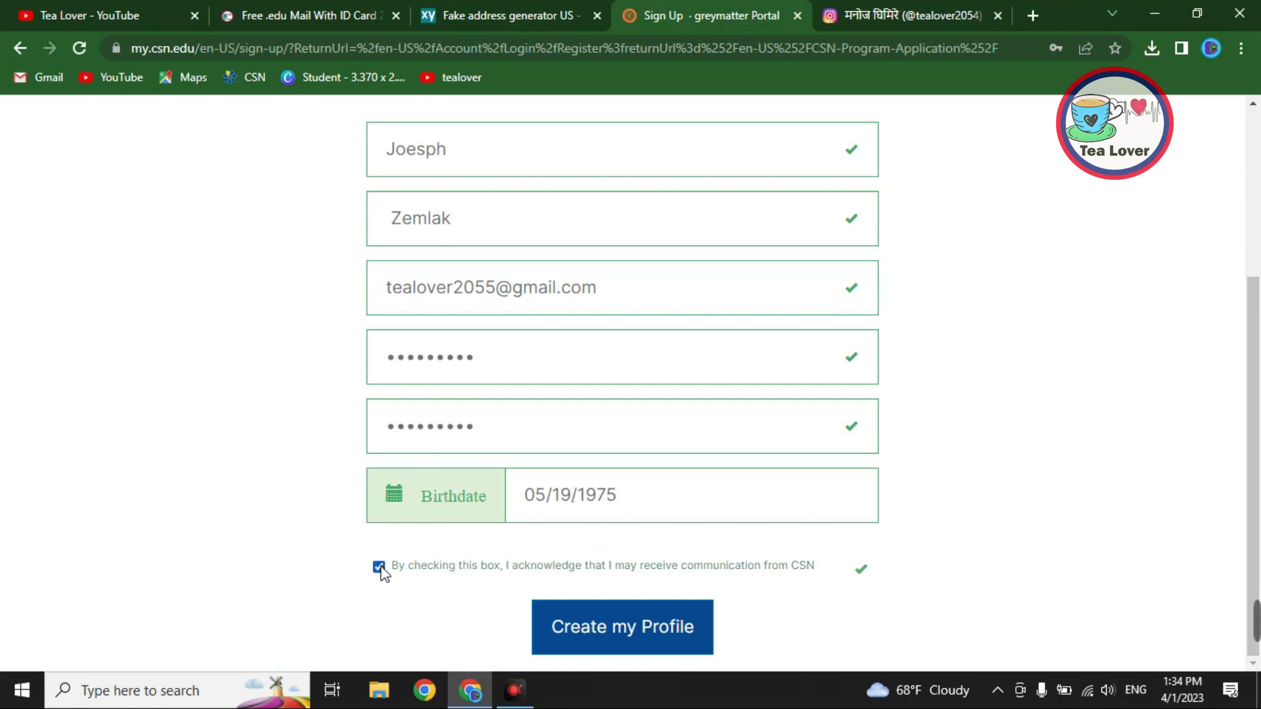
Submit Create my Profile and confirm, noting the email and password login instructions
click(587, 644)
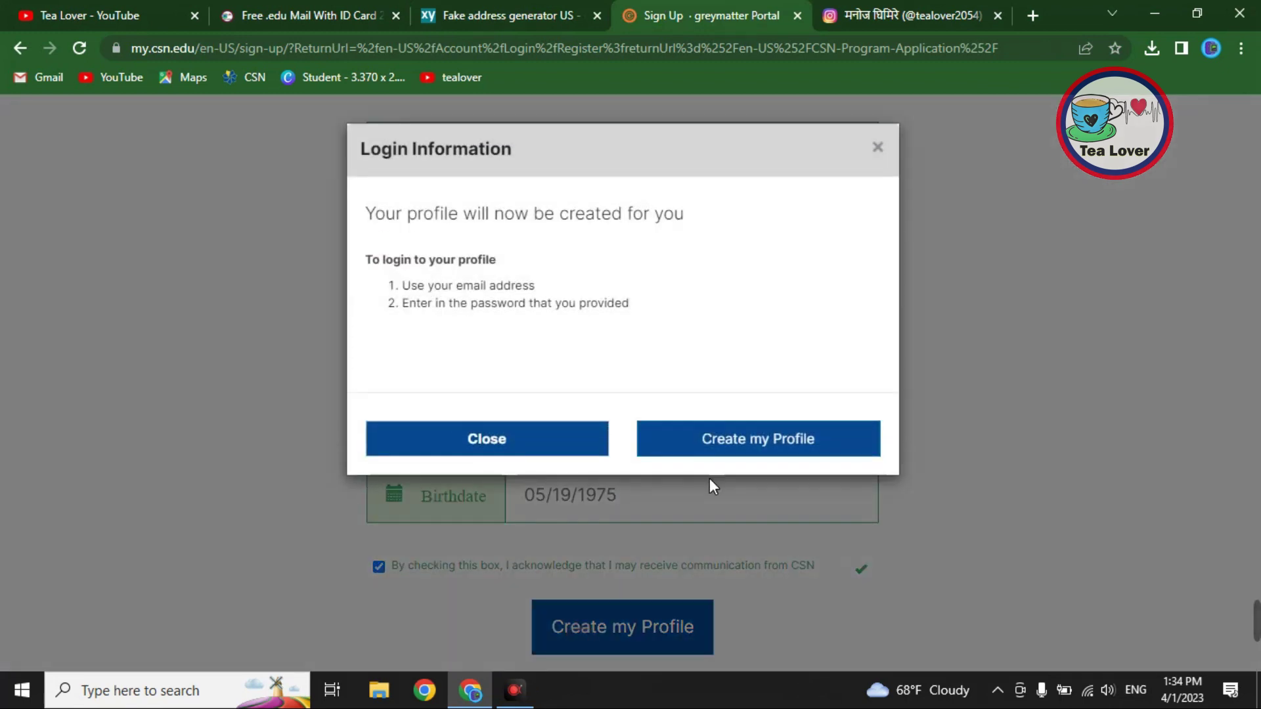
drag(398, 286, 566, 281)
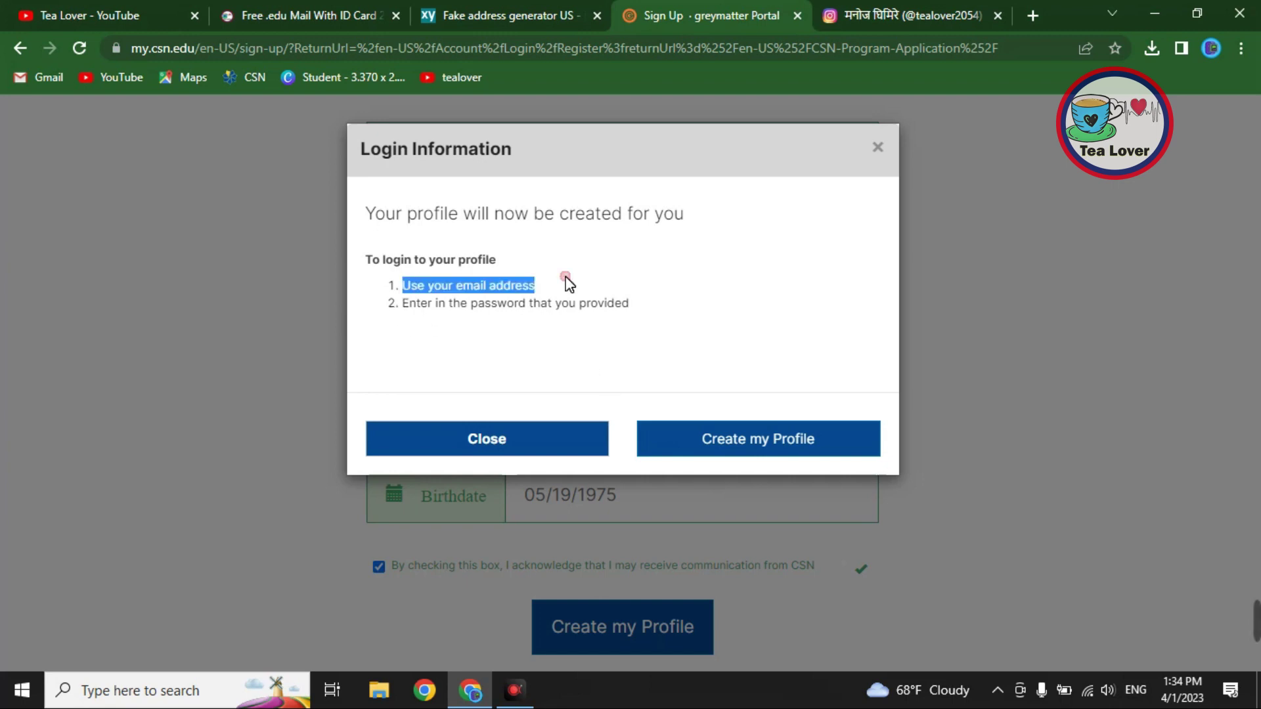
drag(408, 302, 695, 318)
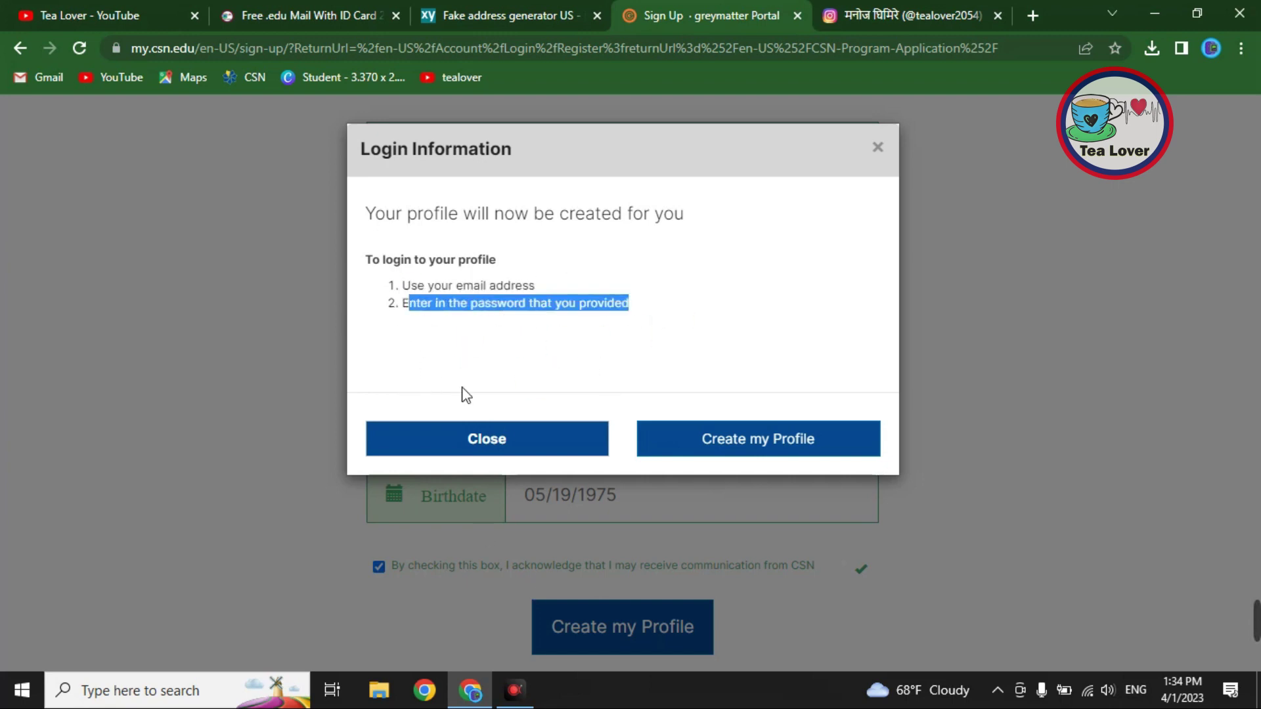
click(709, 441)
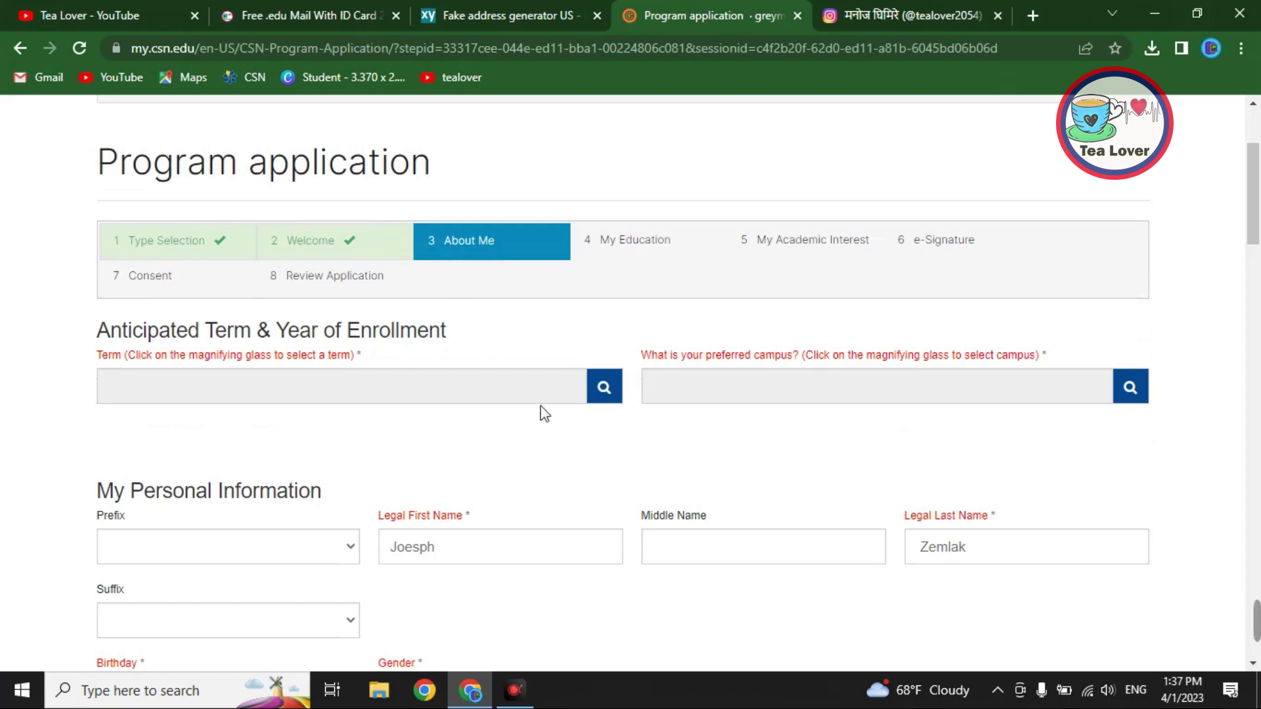
Select Spring 2023 as the term and Online Campus as the preferred campus
click(603, 388)
click(336, 243)
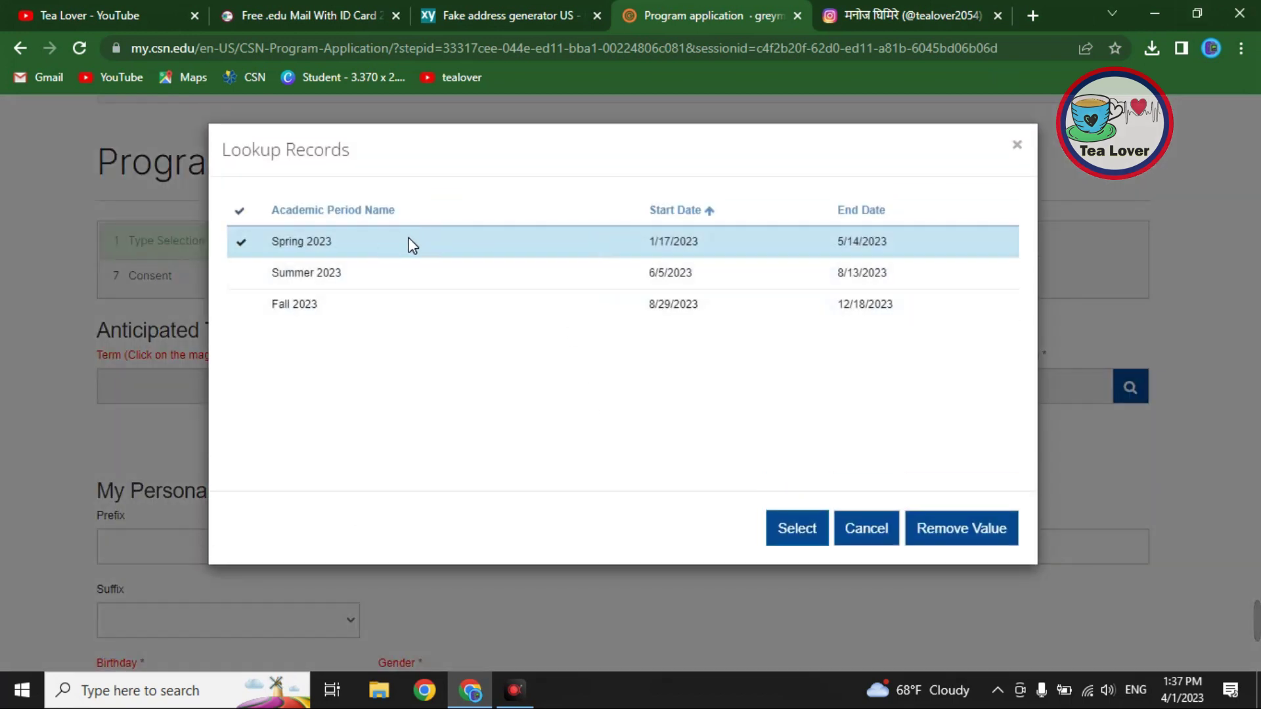
click(807, 532)
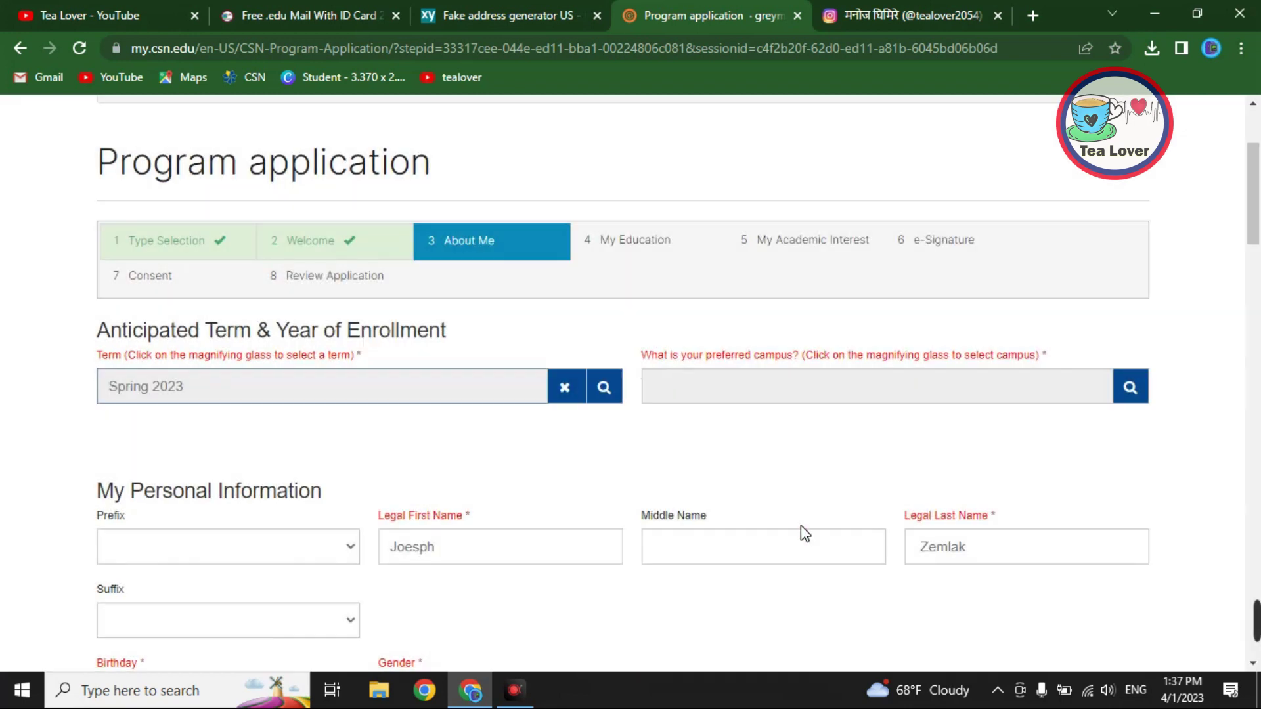
click(1129, 388)
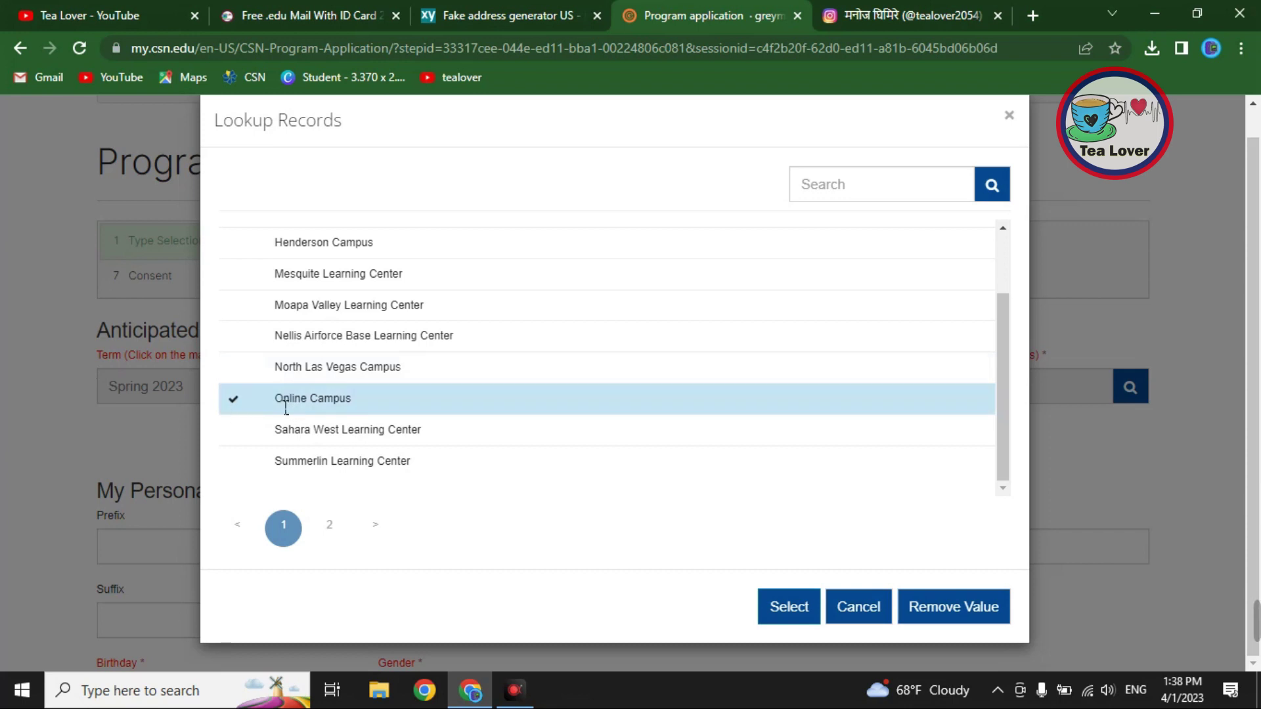
click(780, 617)
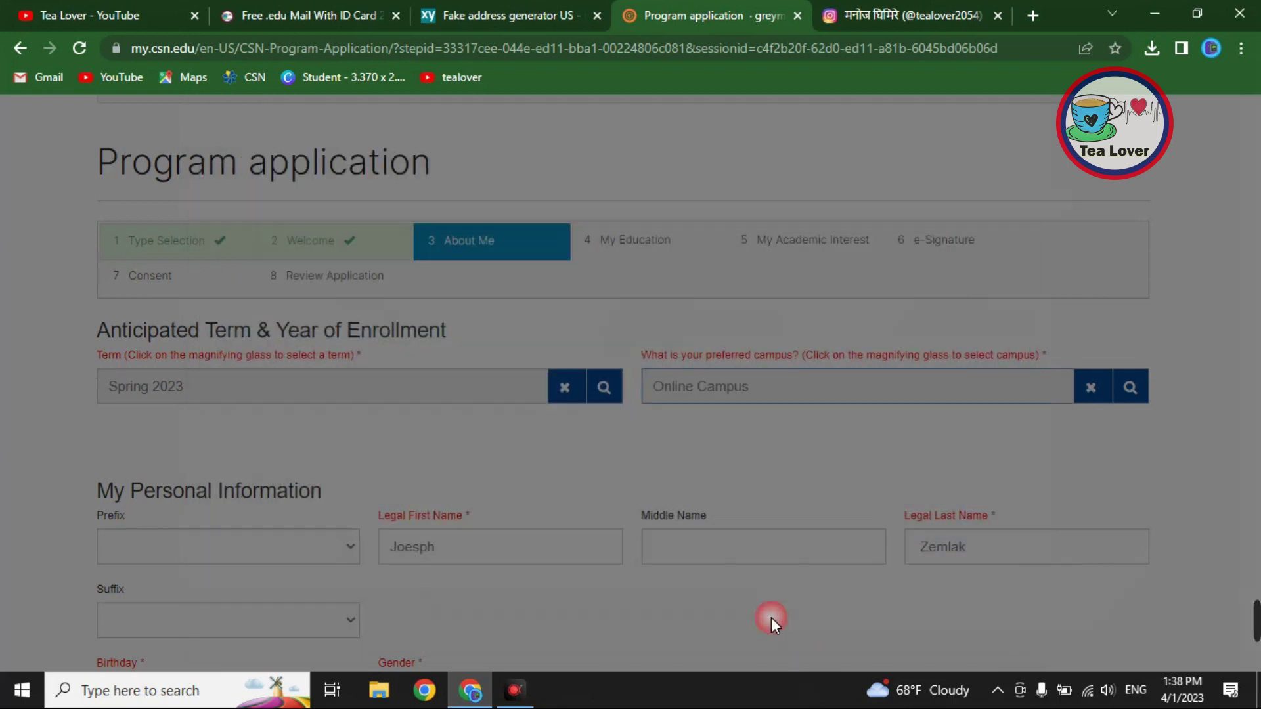
scroll(419, 363, down, 3)
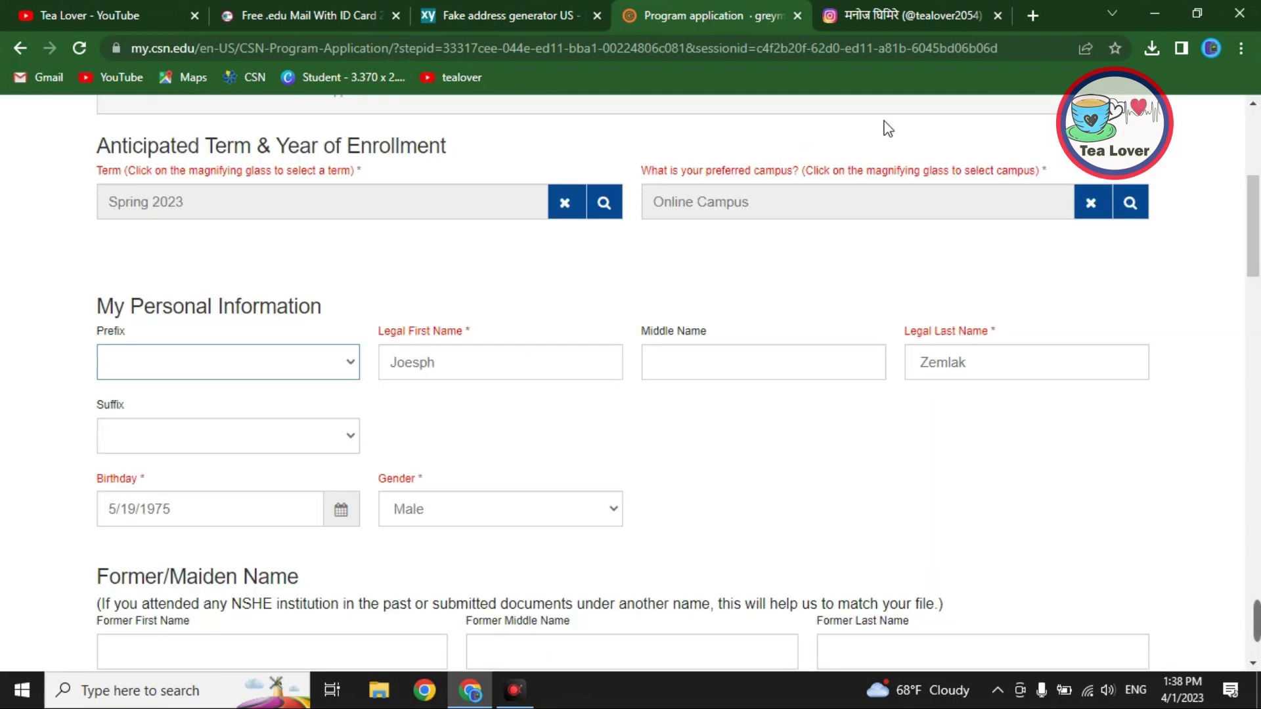
Check the prefilled birthday and keep Male as the gender
scroll(115, 323, down, 3)
triple_click(118, 324)
click(484, 335)
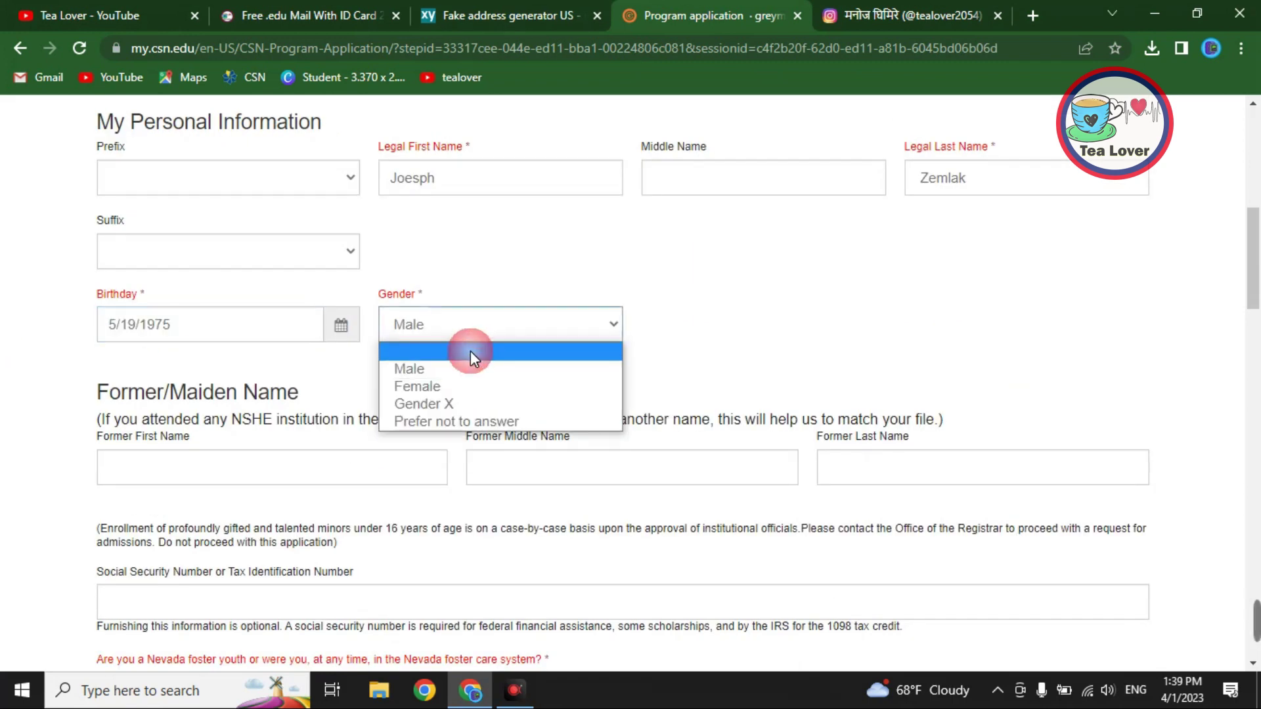
click(461, 369)
scroll(152, 486, down, 3)
drag(102, 403, 209, 388)
click(192, 427)
Enter the social security number from the generated identity and keep No for foster care
click(486, 13)
scroll(319, 487, down, 5)
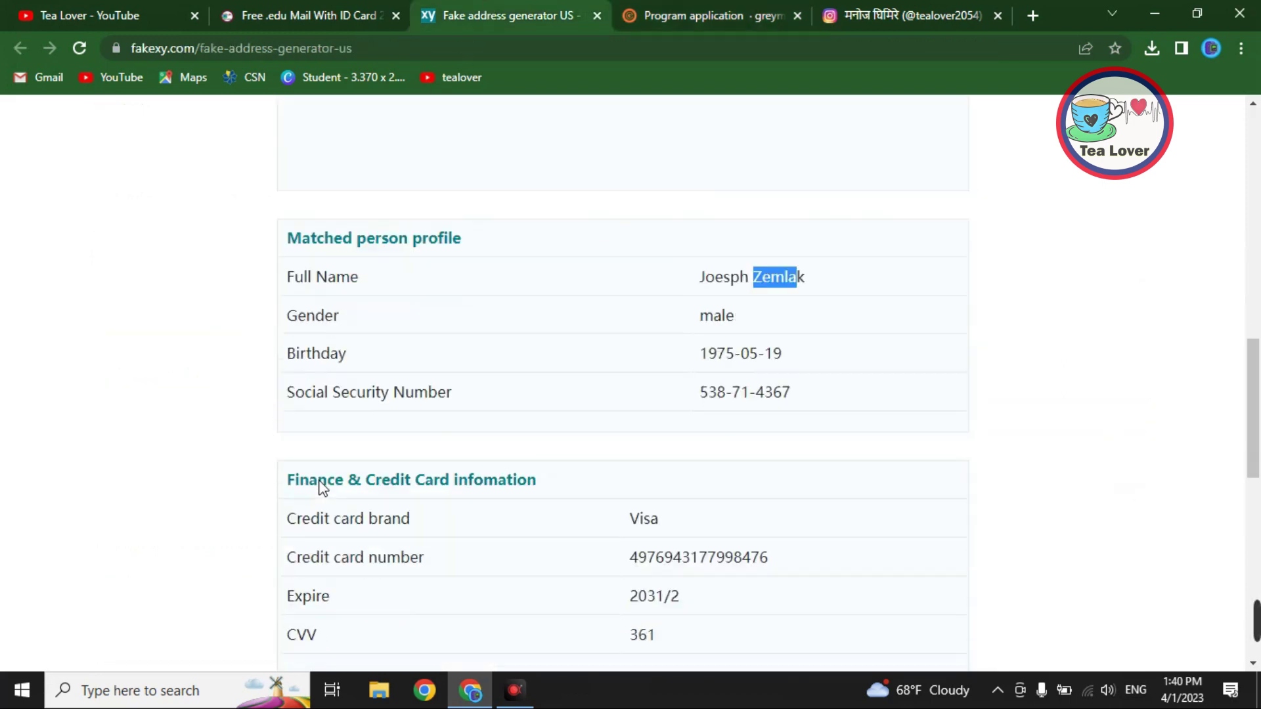
key(ctrl+Tab)
double_click(222, 418)
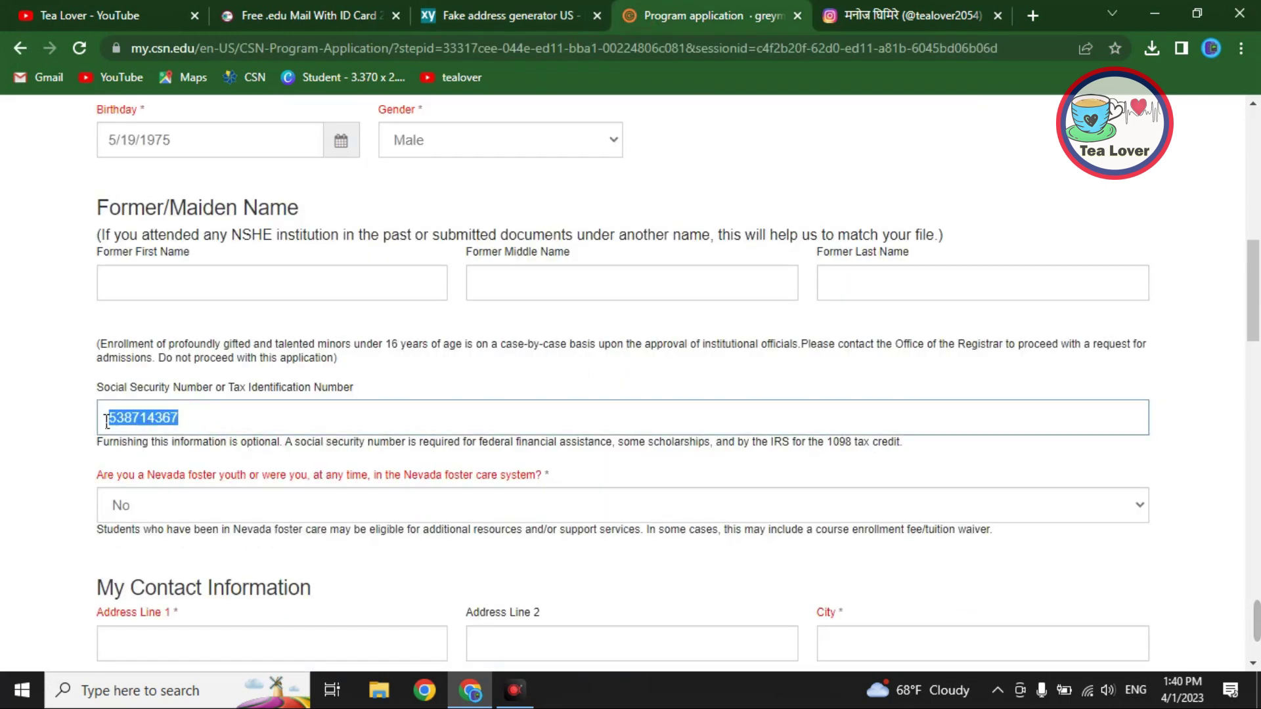
scroll(167, 422, down, 1)
click(170, 424)
click(157, 449)
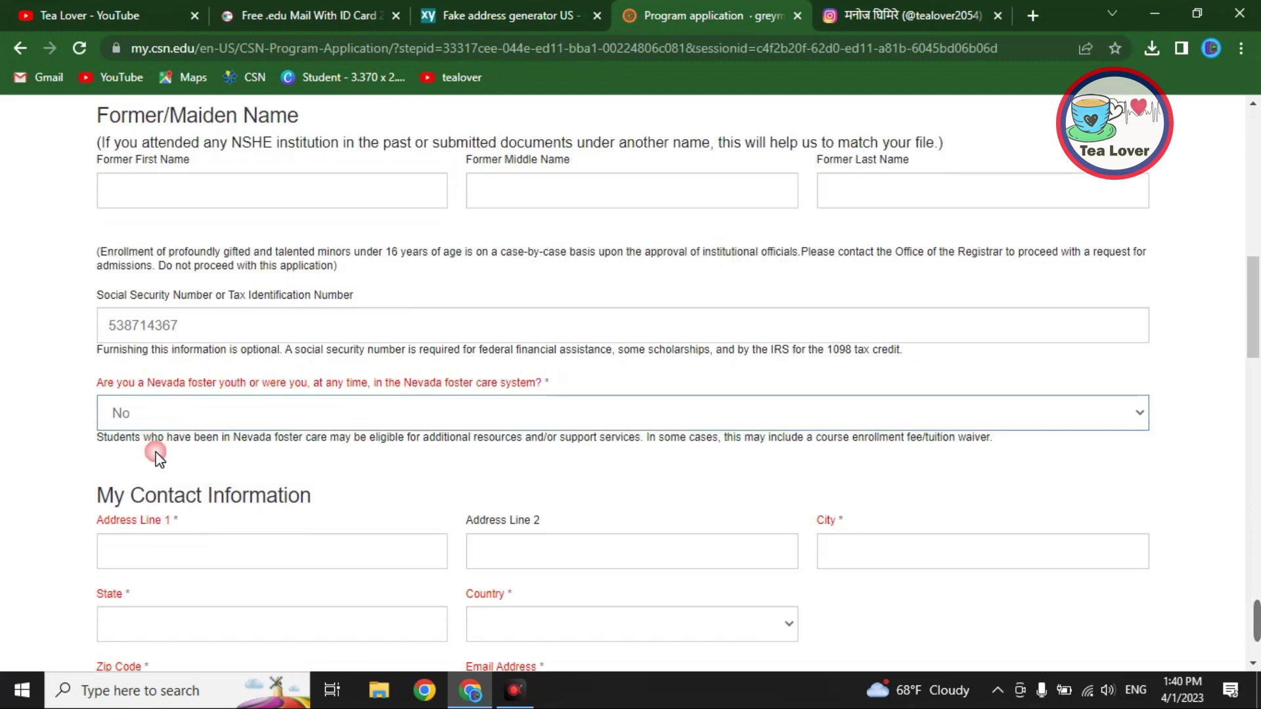
scroll(169, 476, down, 4)
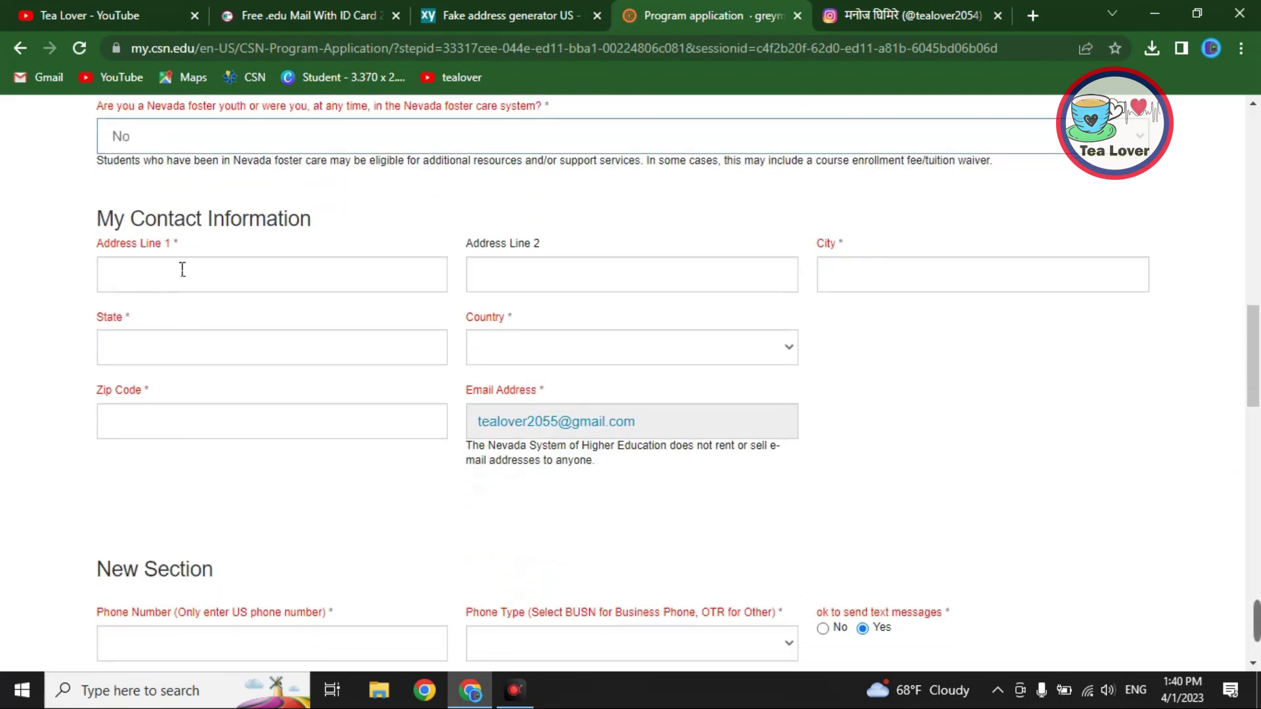
Fill the generated street address, state Arkansas, zip 85710, and country United States
click(213, 283)
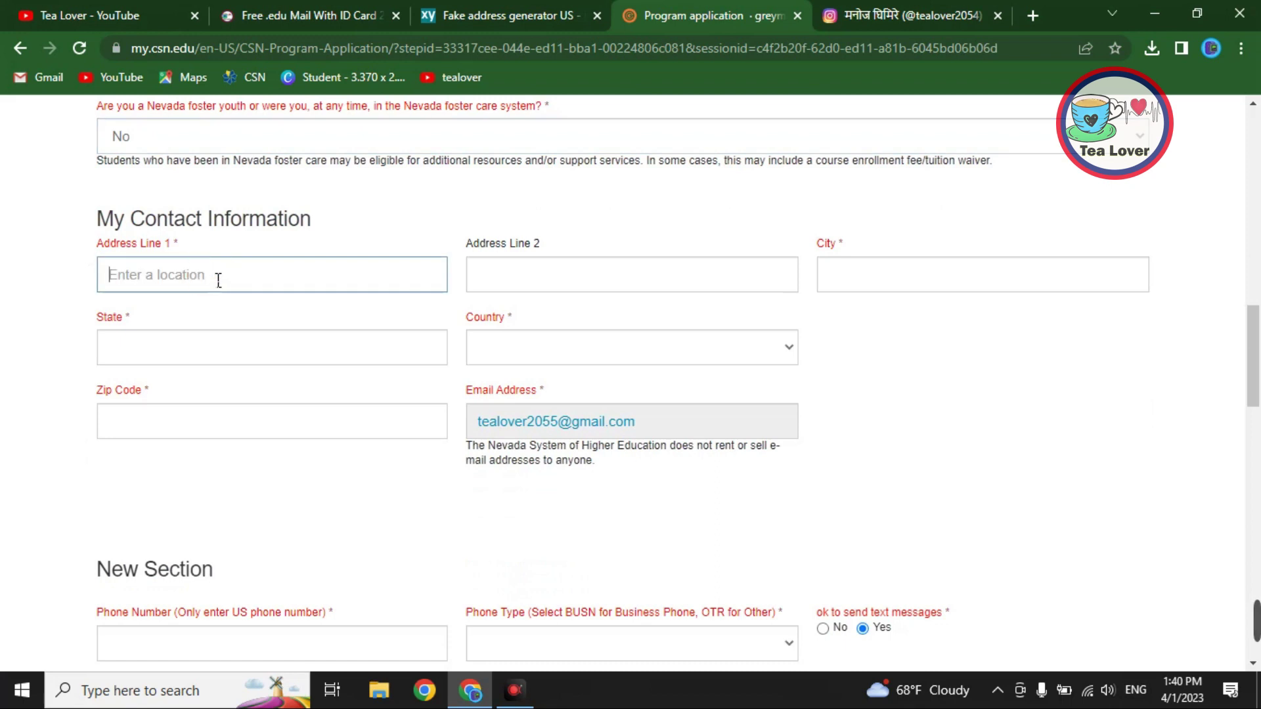
key(ctrl+shift+Tab)
drag(621, 384, 777, 387)
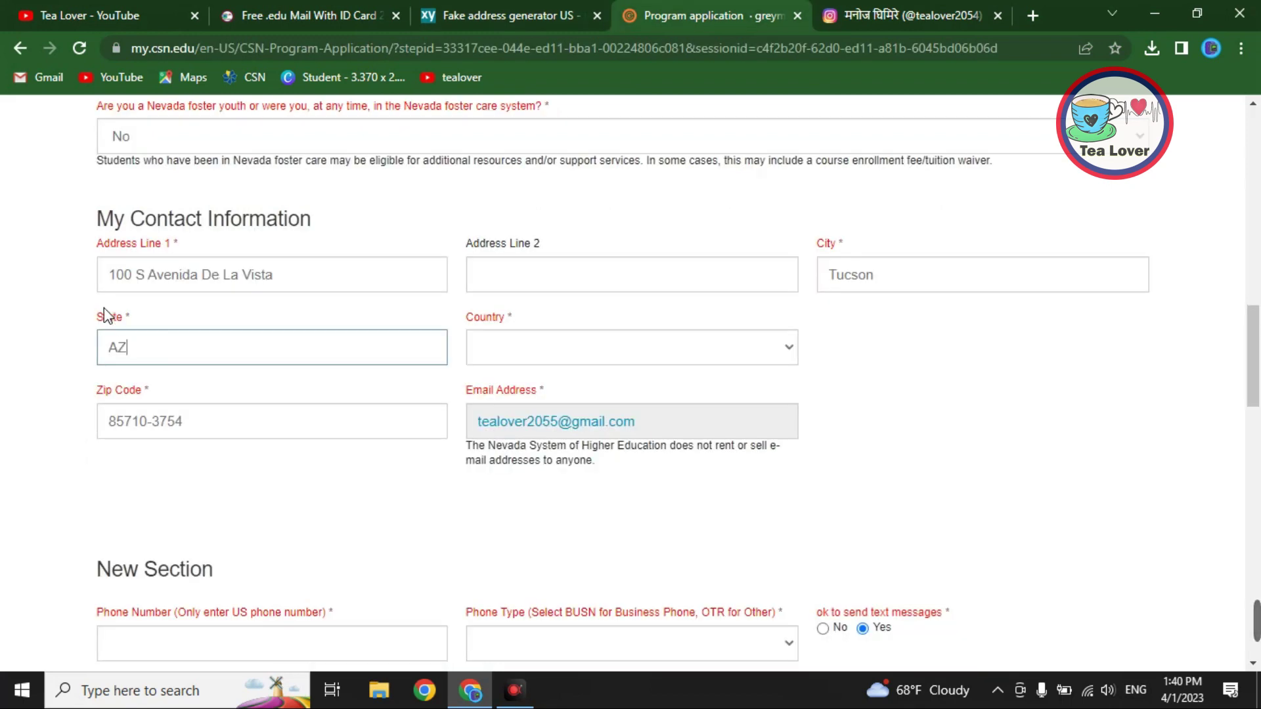
text(Arkansas)
key(BackSpace)
key(BackSpace)
key(BackSpace)
key(BackSpace)
key(BackSpace)
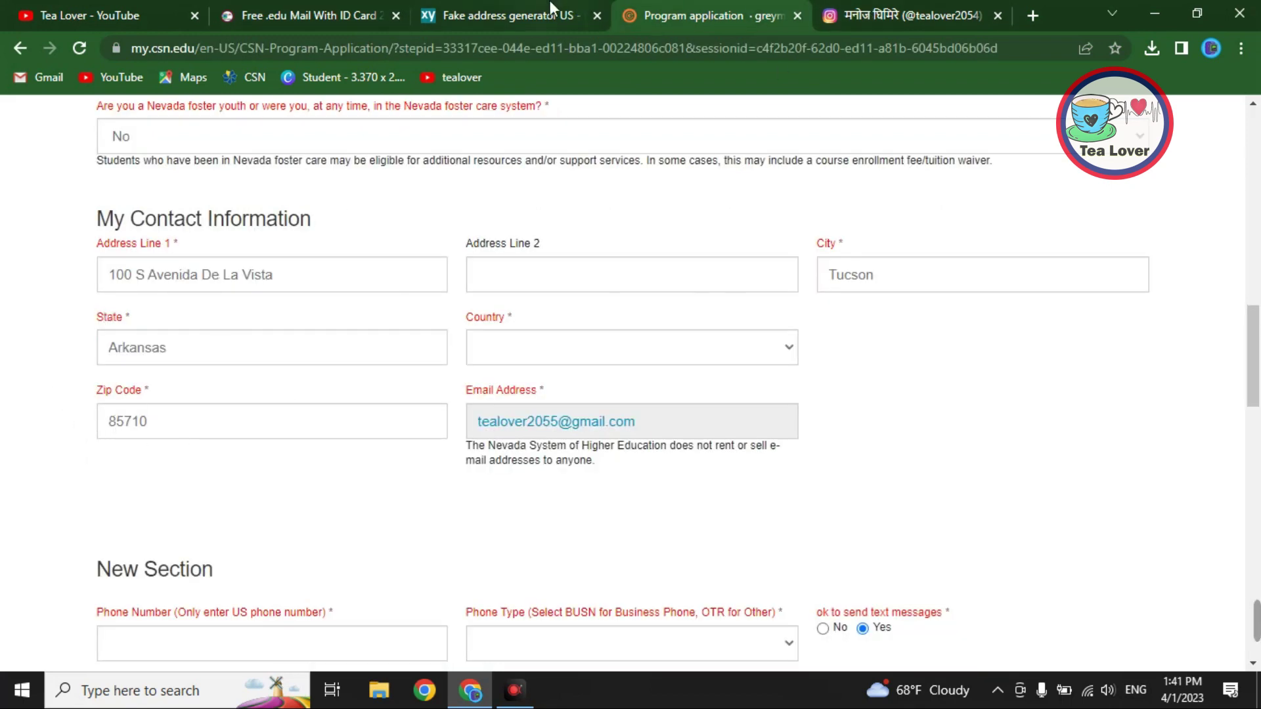
key(ctrl+shift+Tab)
key(ctrl+Tab)
click(750, 335)
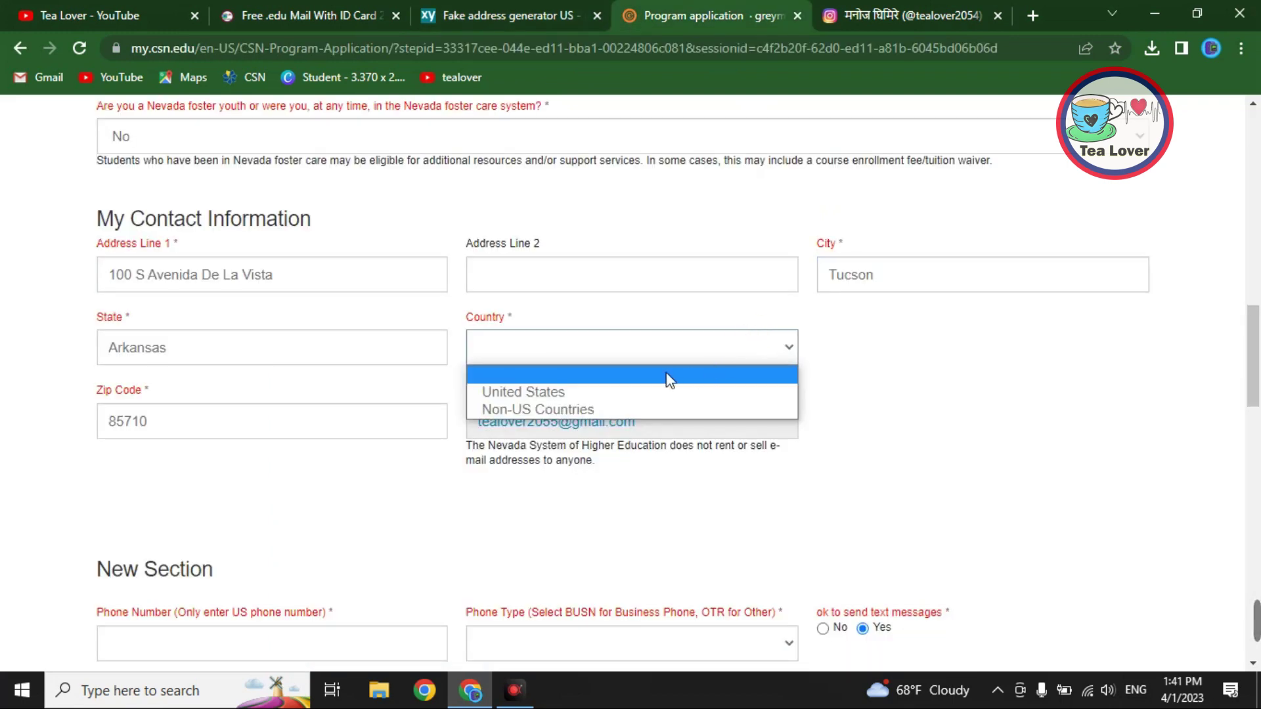
click(524, 392)
Review the generated address details for the home phone and former address fields
scroll(462, 174, down, 3)
scroll(242, 203, up, 2)
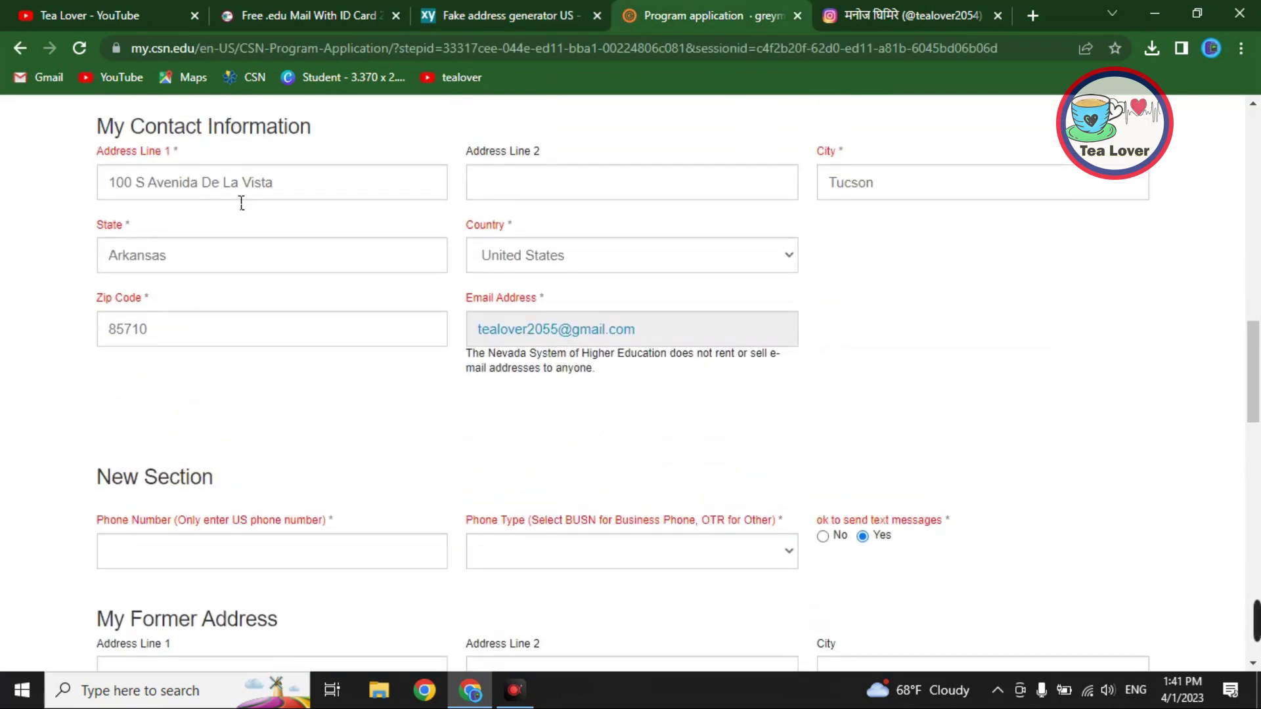
scroll(404, 309, down, 3)
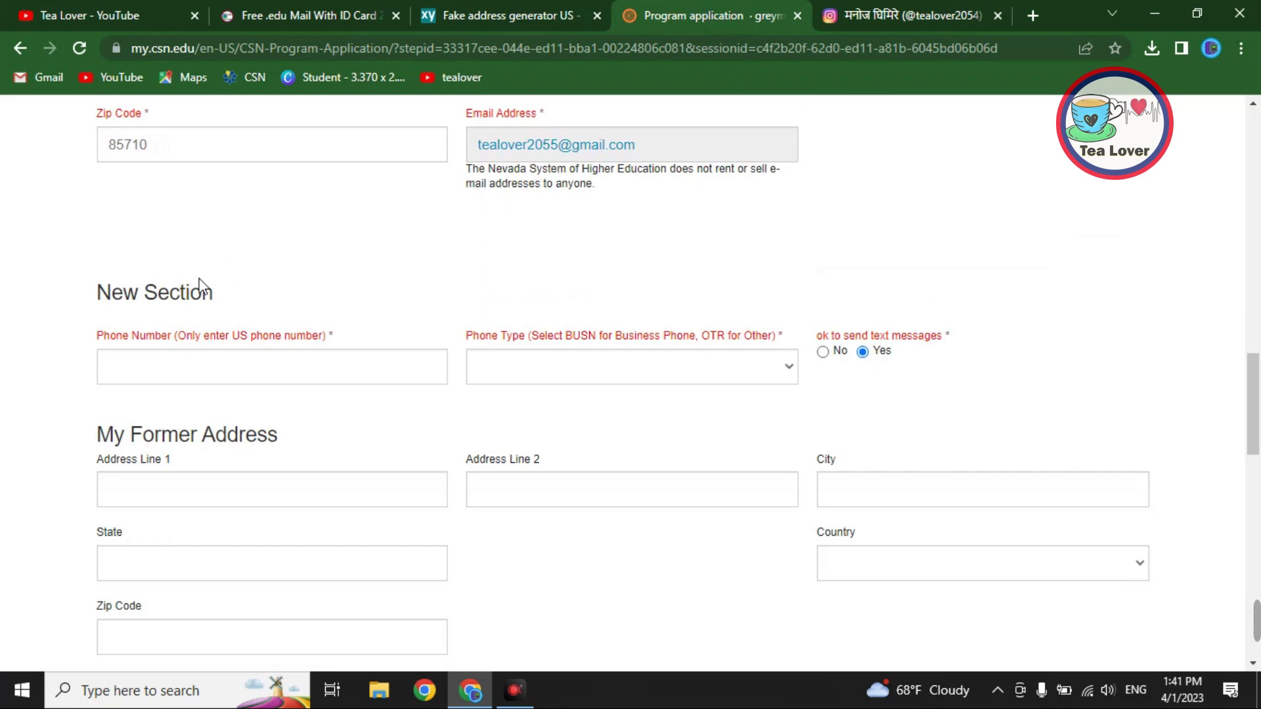
drag(101, 336, 186, 352)
key(ctrl+shift+Tab)
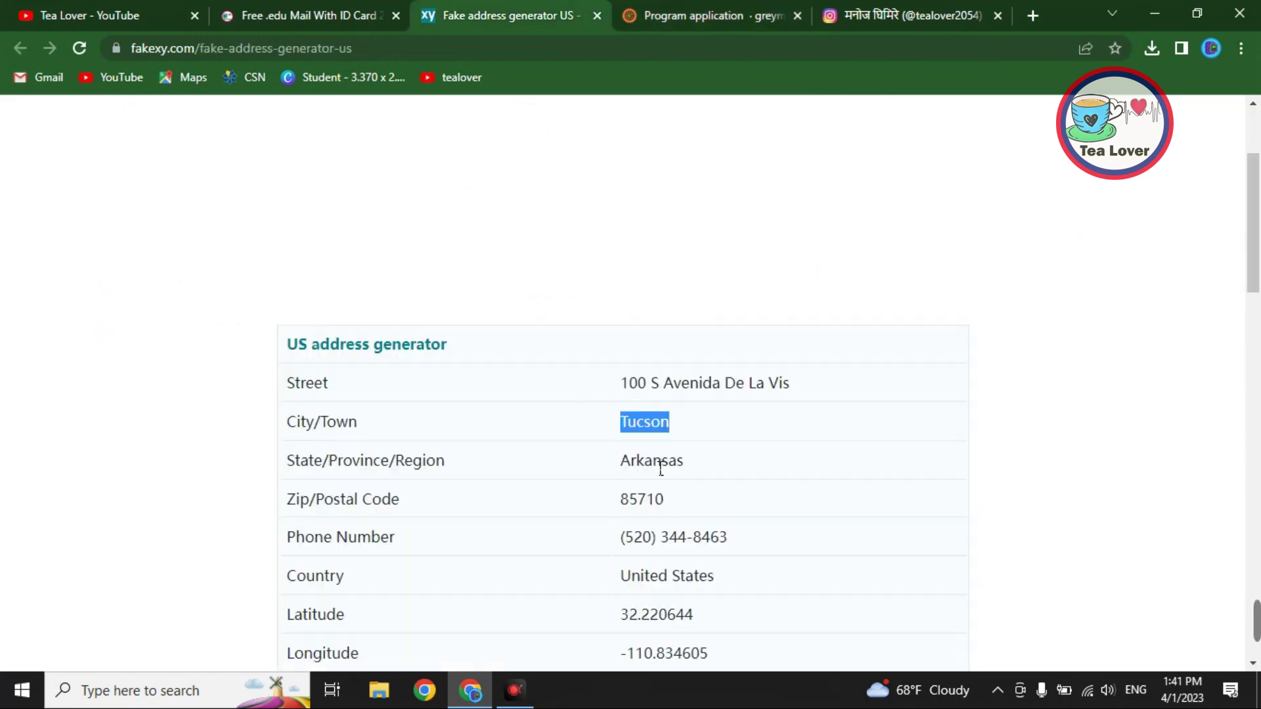
scroll(688, 512, down, 1)
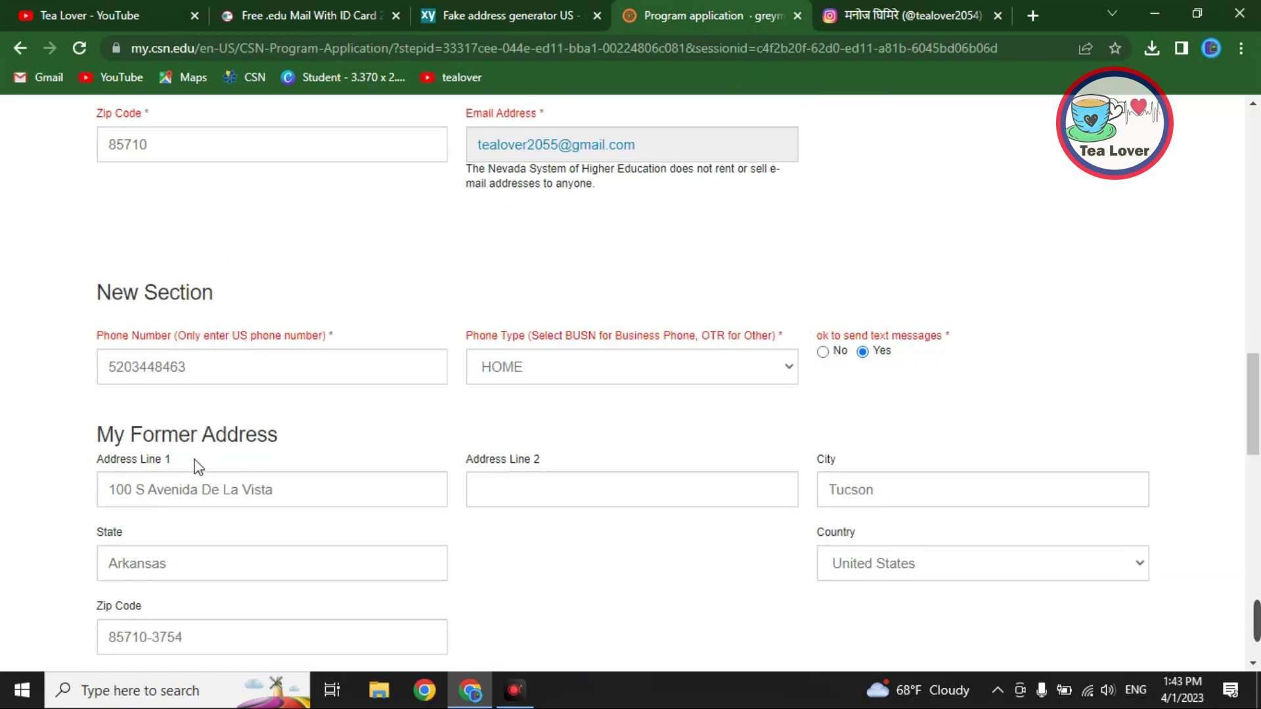
scroll(197, 467, up, 3)
scroll(191, 365, down, 6)
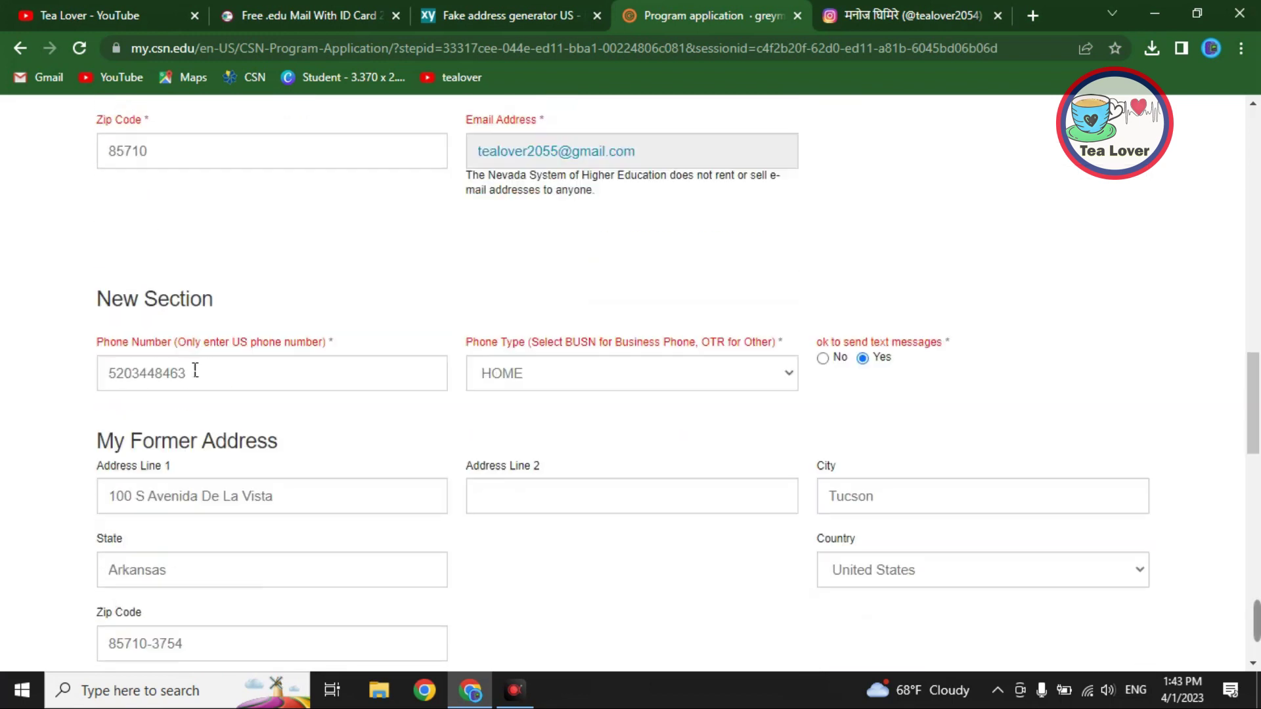
scroll(444, 332, down, 4)
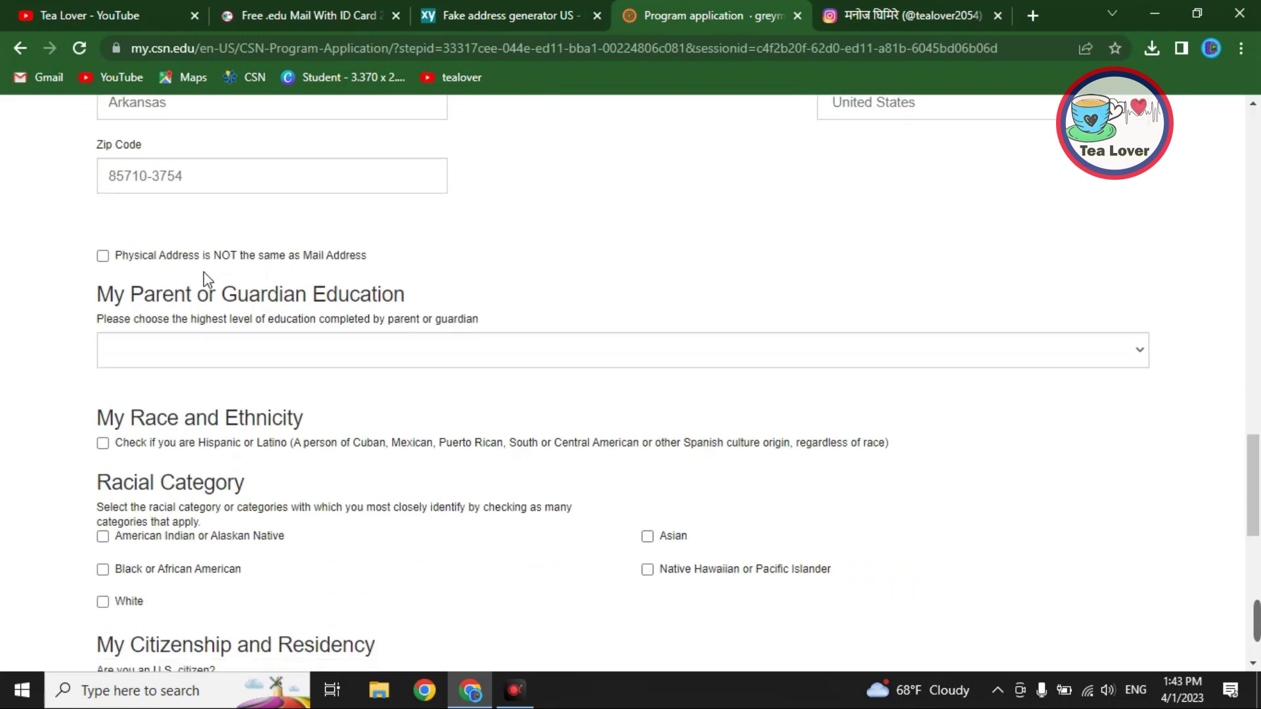
Set parent education to High School and answer Yes to being a U.S. citizen
click(223, 360)
click(186, 412)
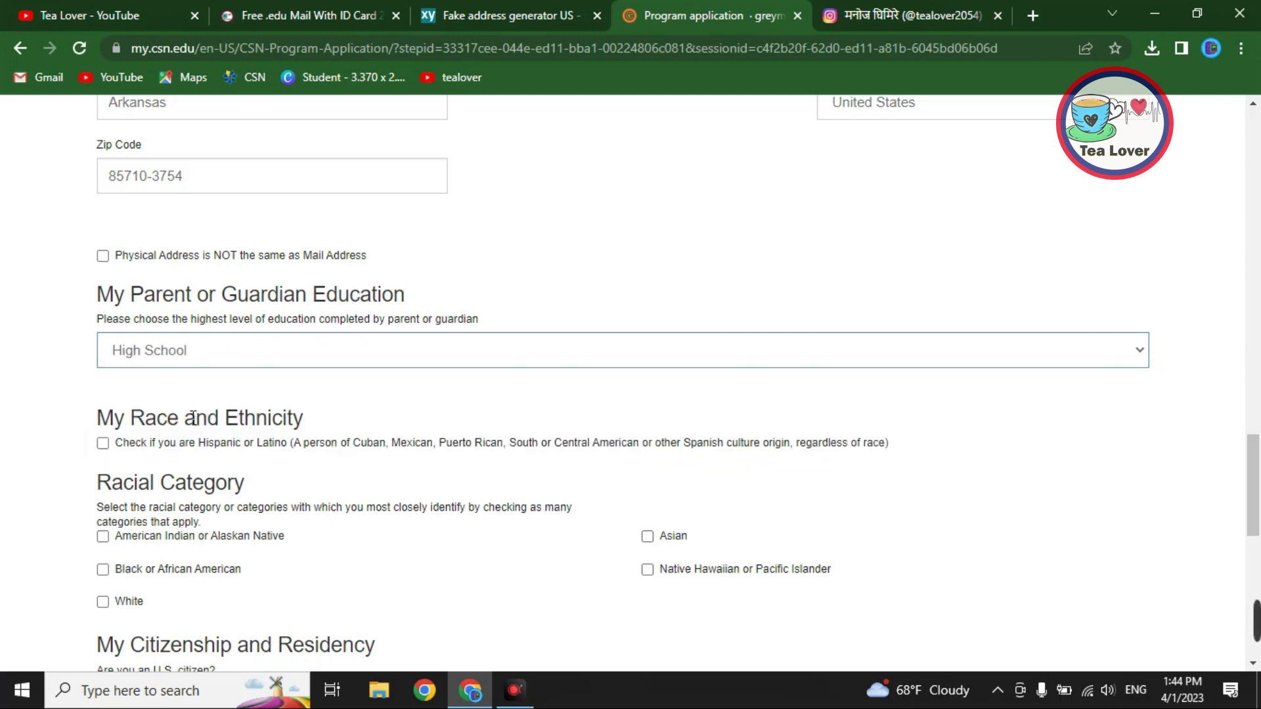
scroll(158, 205, down, 5)
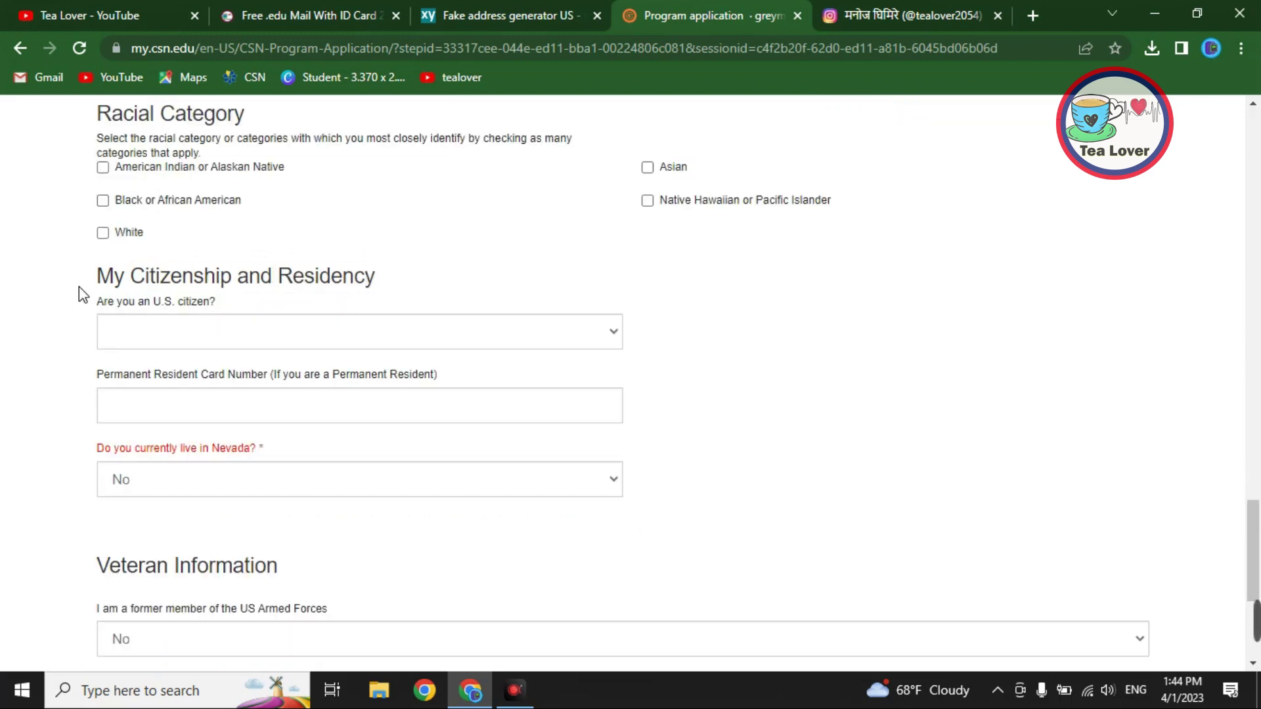
click(274, 333)
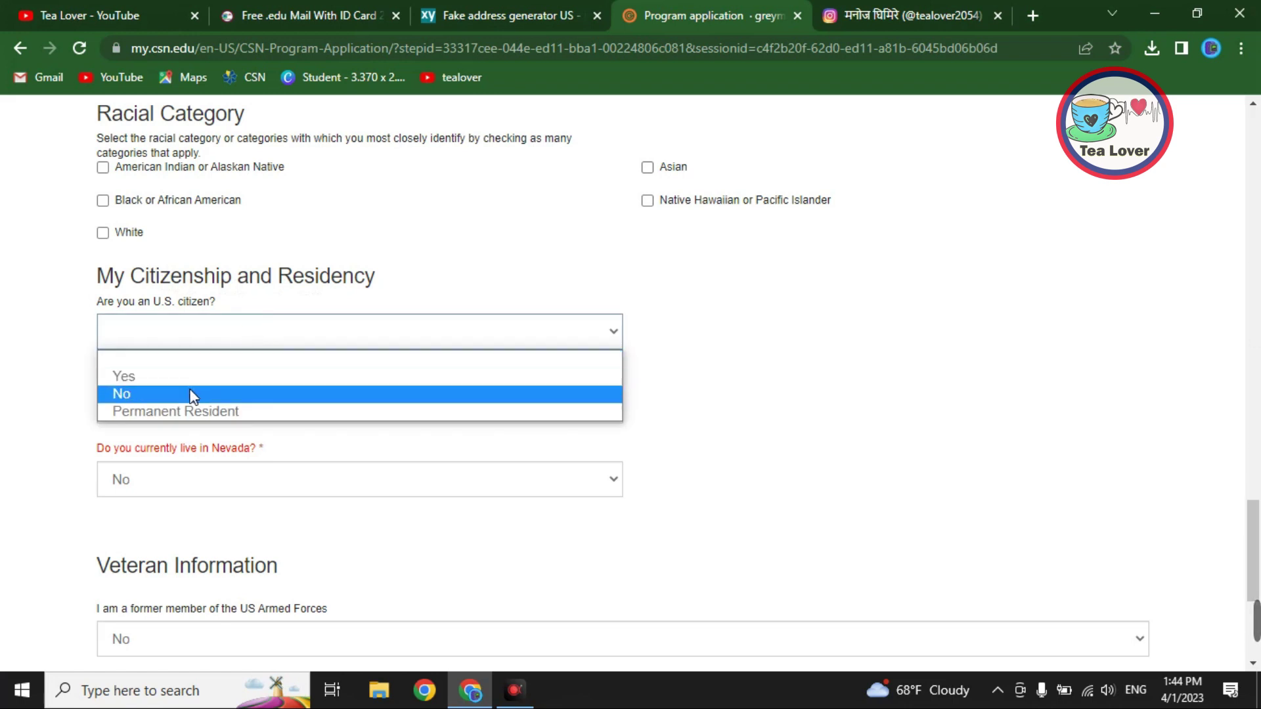
click(178, 376)
scroll(176, 242, down, 1)
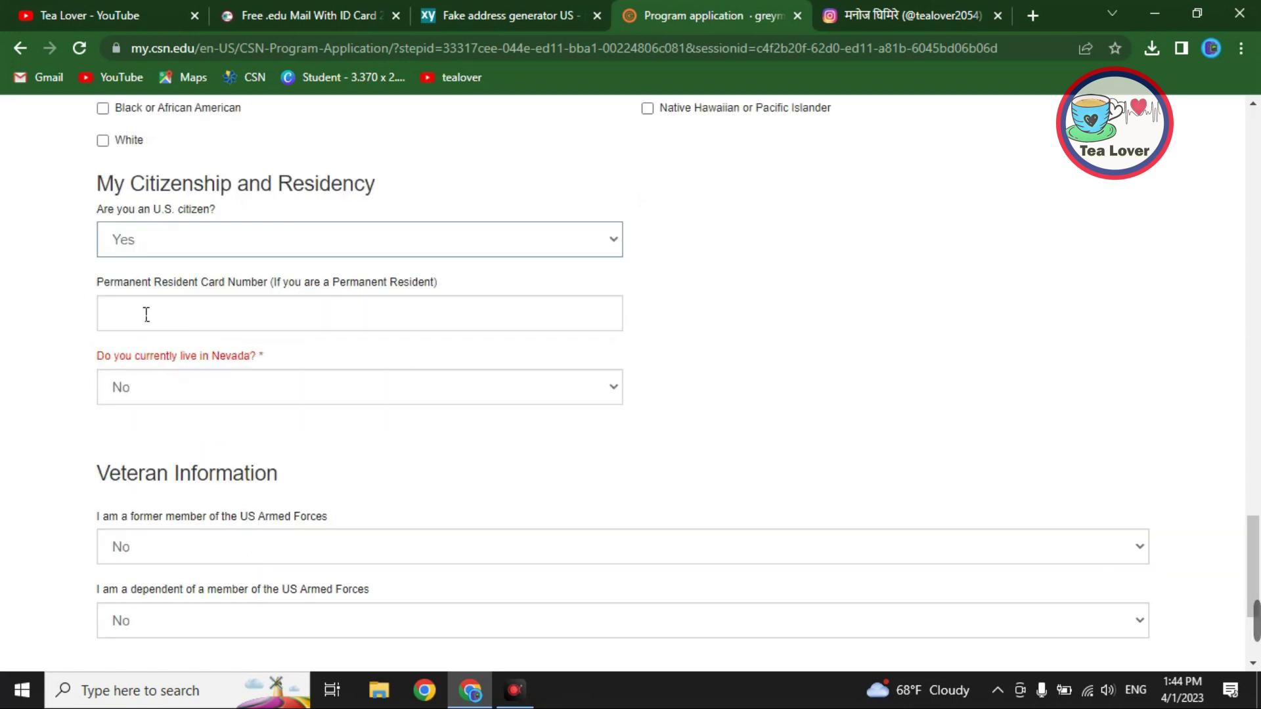
Keep No for currently living in Nevada, then show fakexy's generated address
click(116, 389)
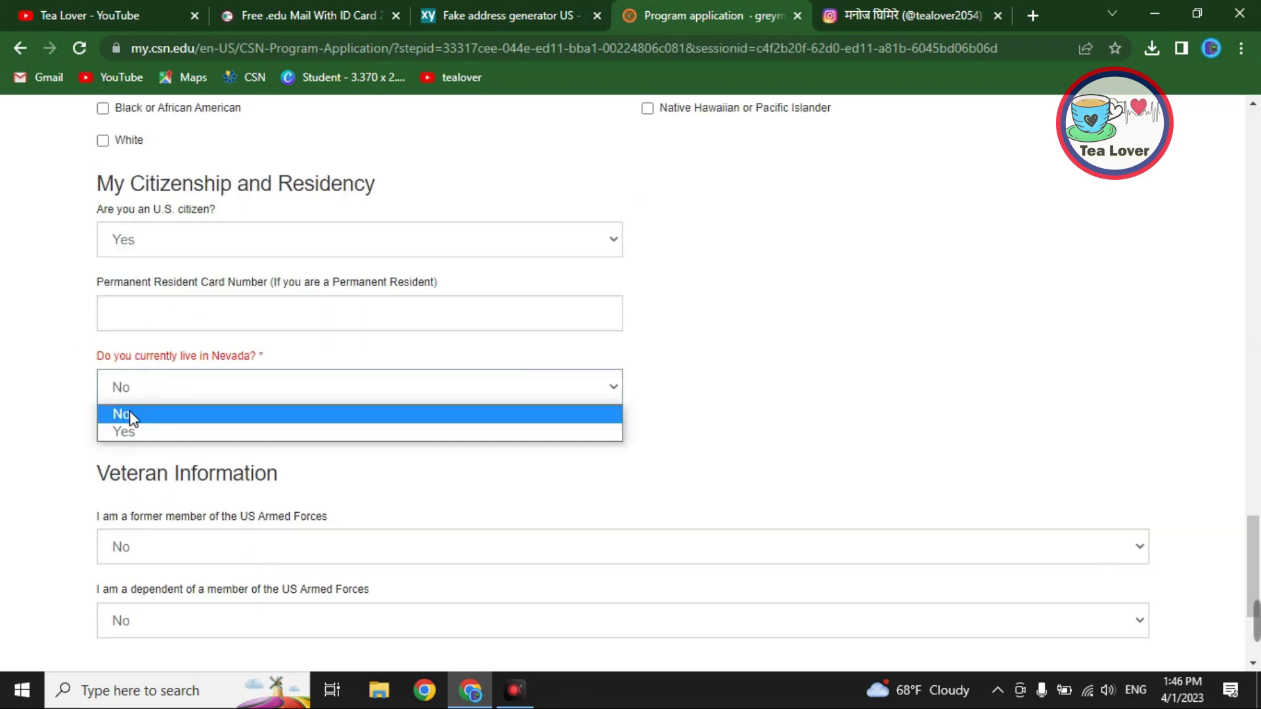
click(129, 414)
scroll(197, 329, down, 2)
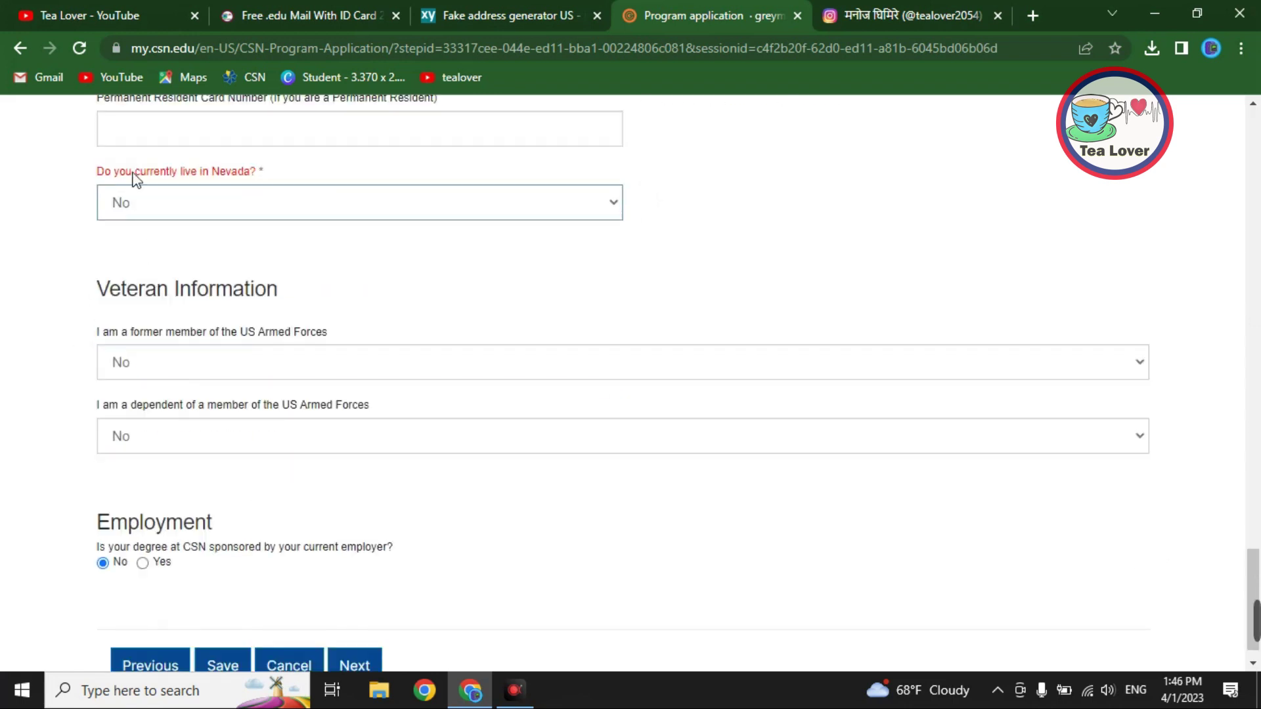
scroll(219, 387, down, 1)
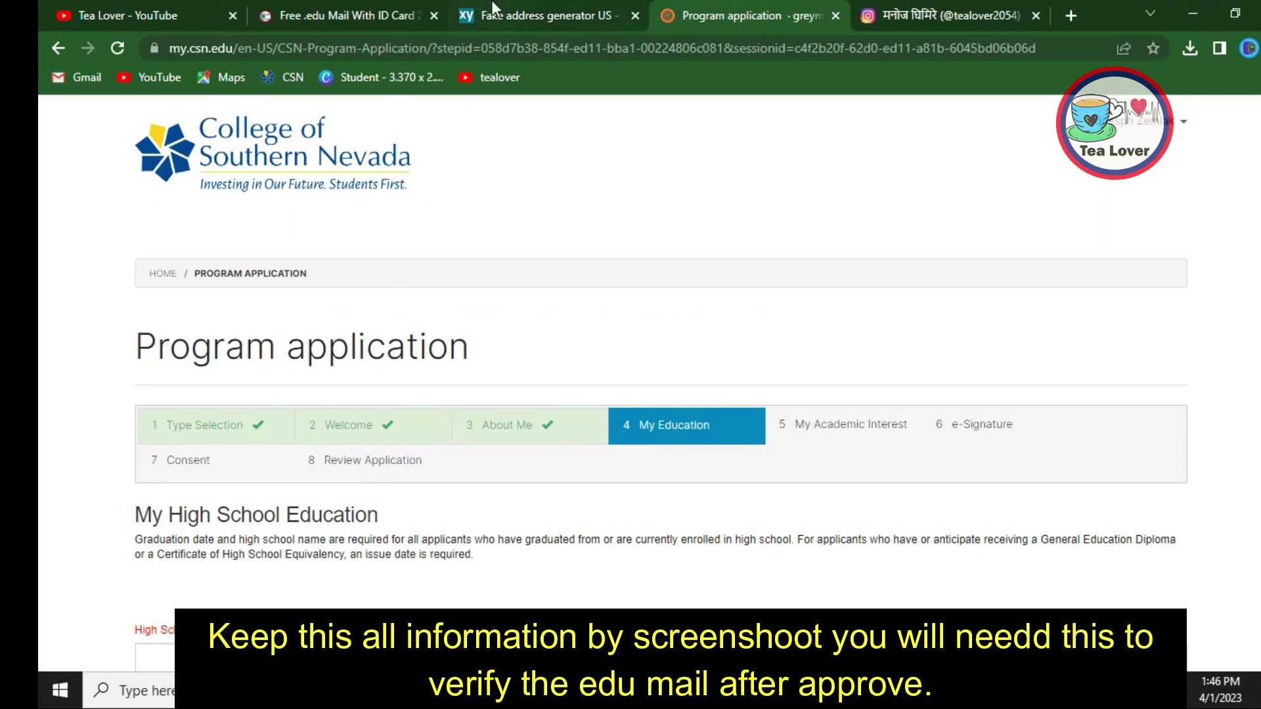
click(493, 8)
scroll(478, 385, up, 4)
scroll(526, 404, down, 4)
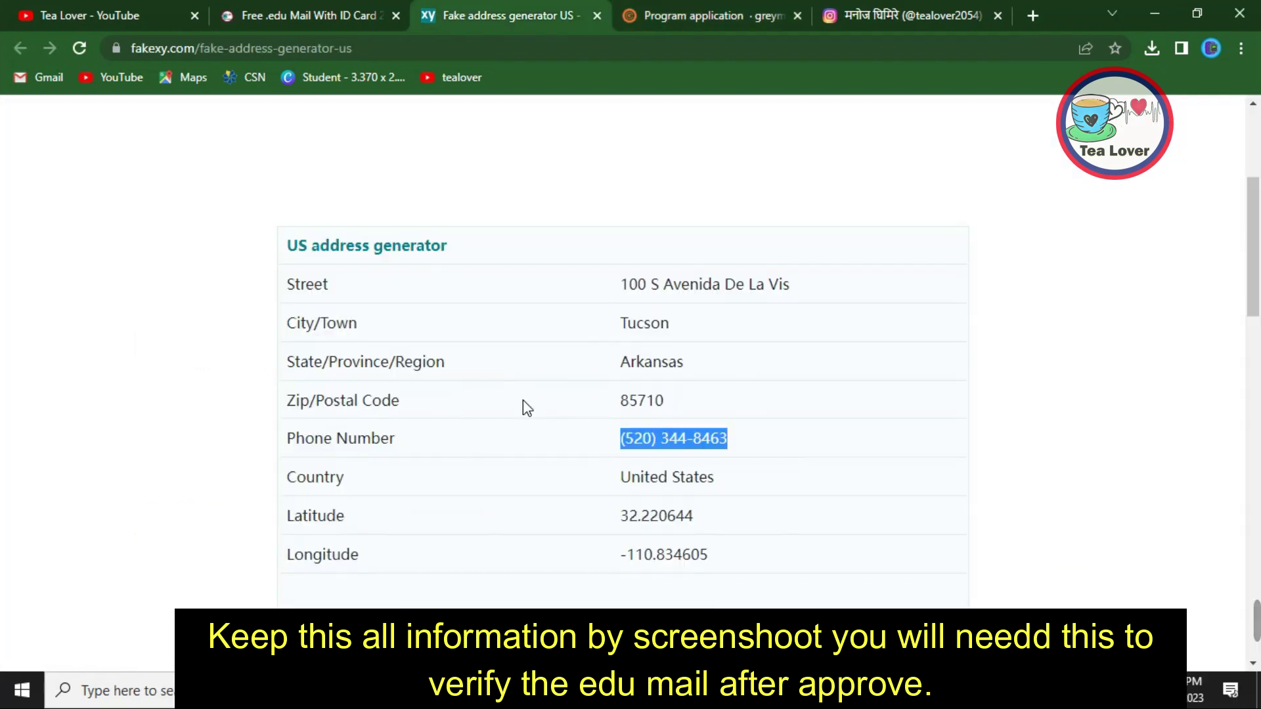
Save the fakexy generator page to Downloads as a complete webpage
right_click(1027, 180)
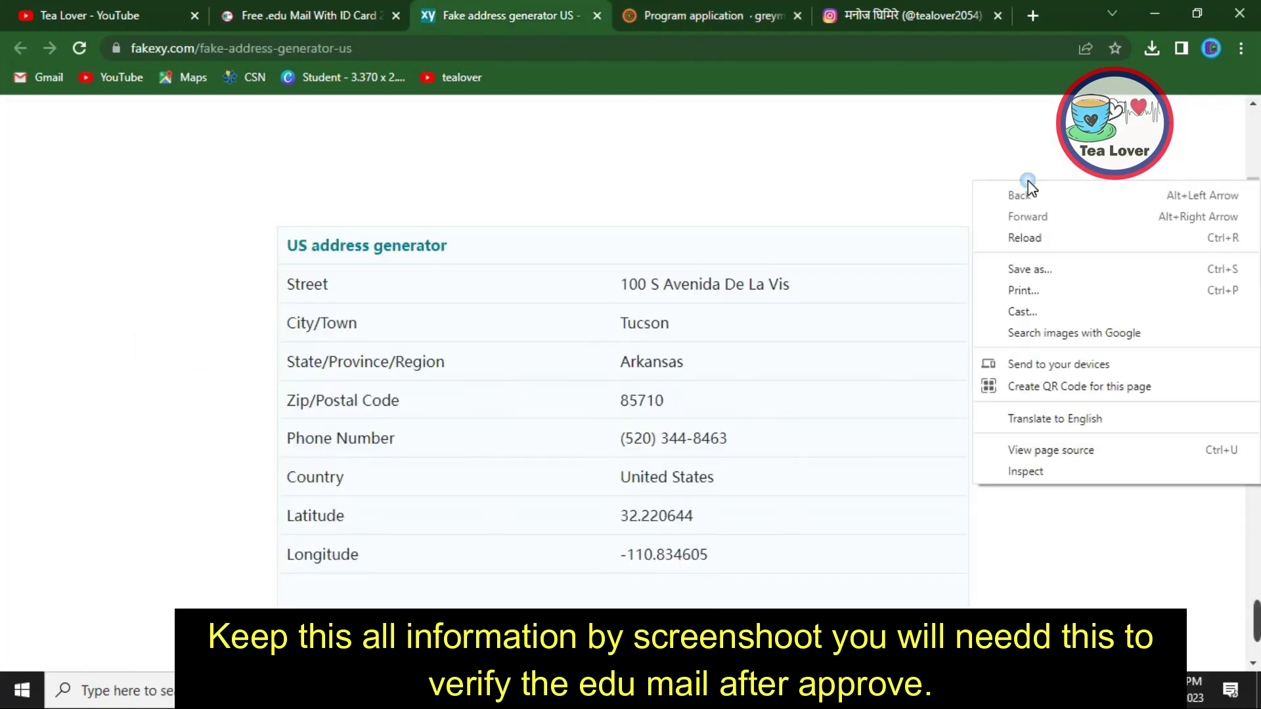
click(1053, 271)
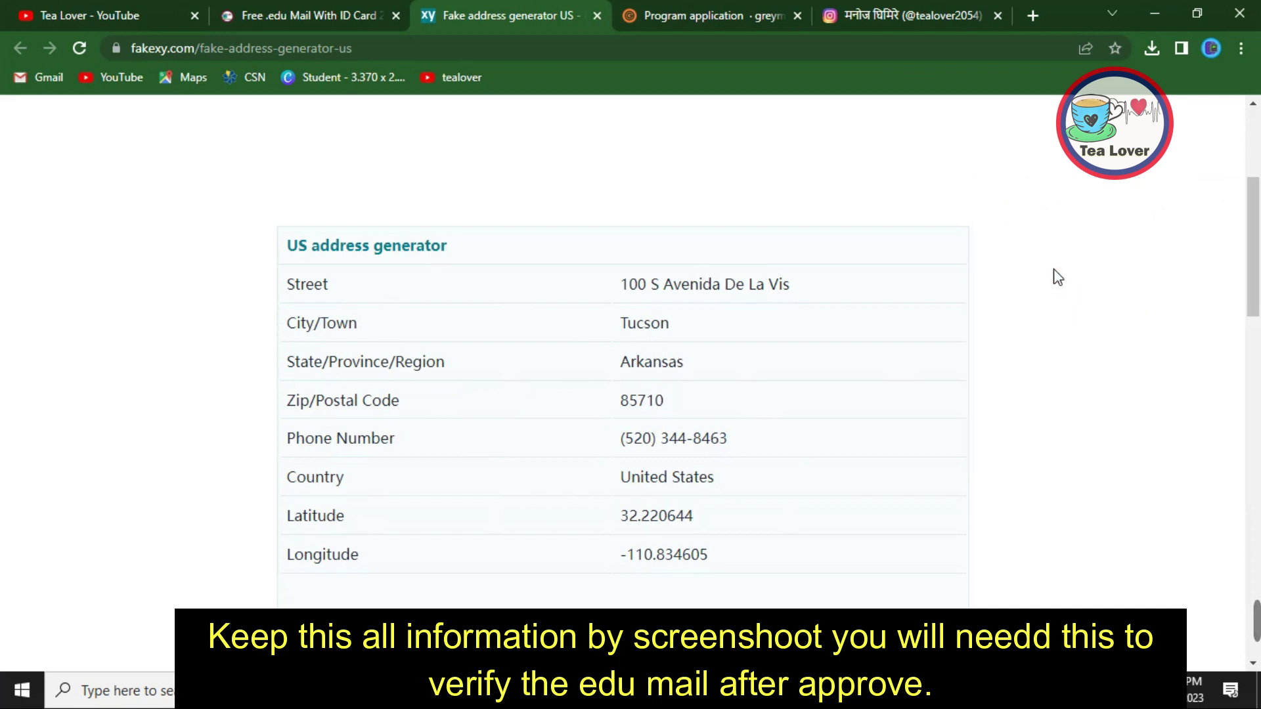
click(507, 409)
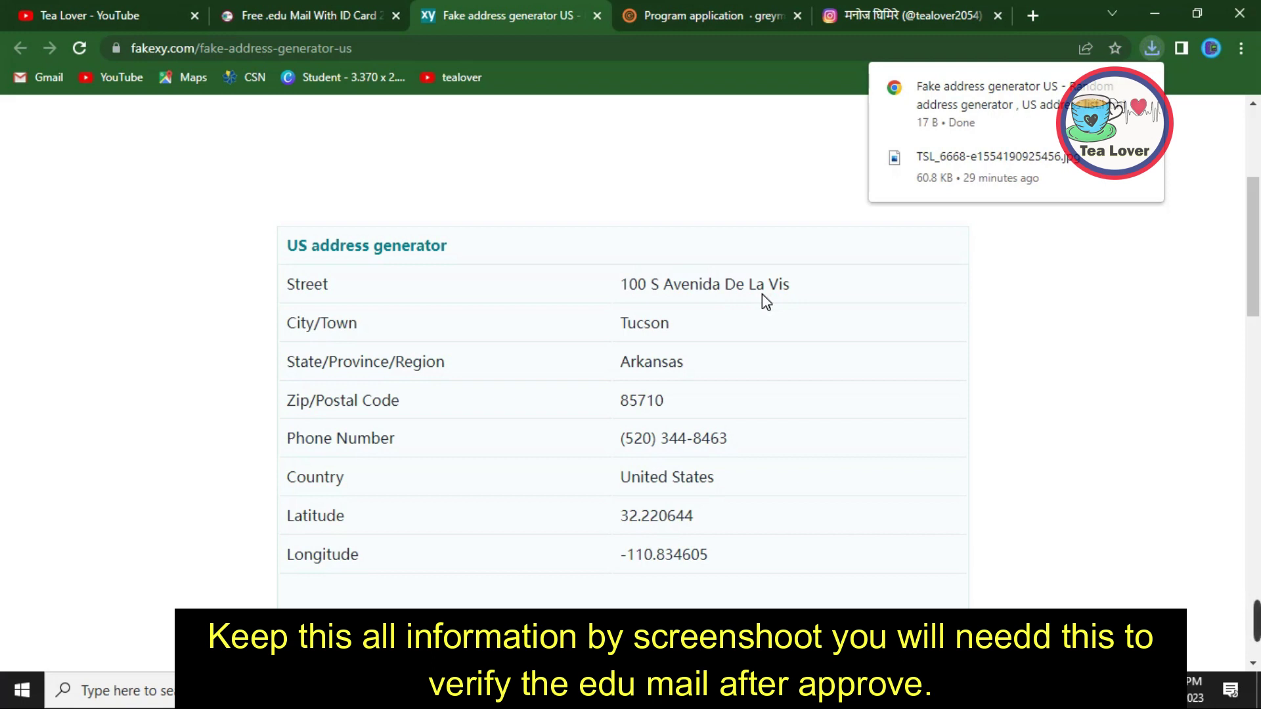
scroll(593, 289, down, 3)
scroll(559, 284, up, 1)
scroll(558, 297, down, 8)
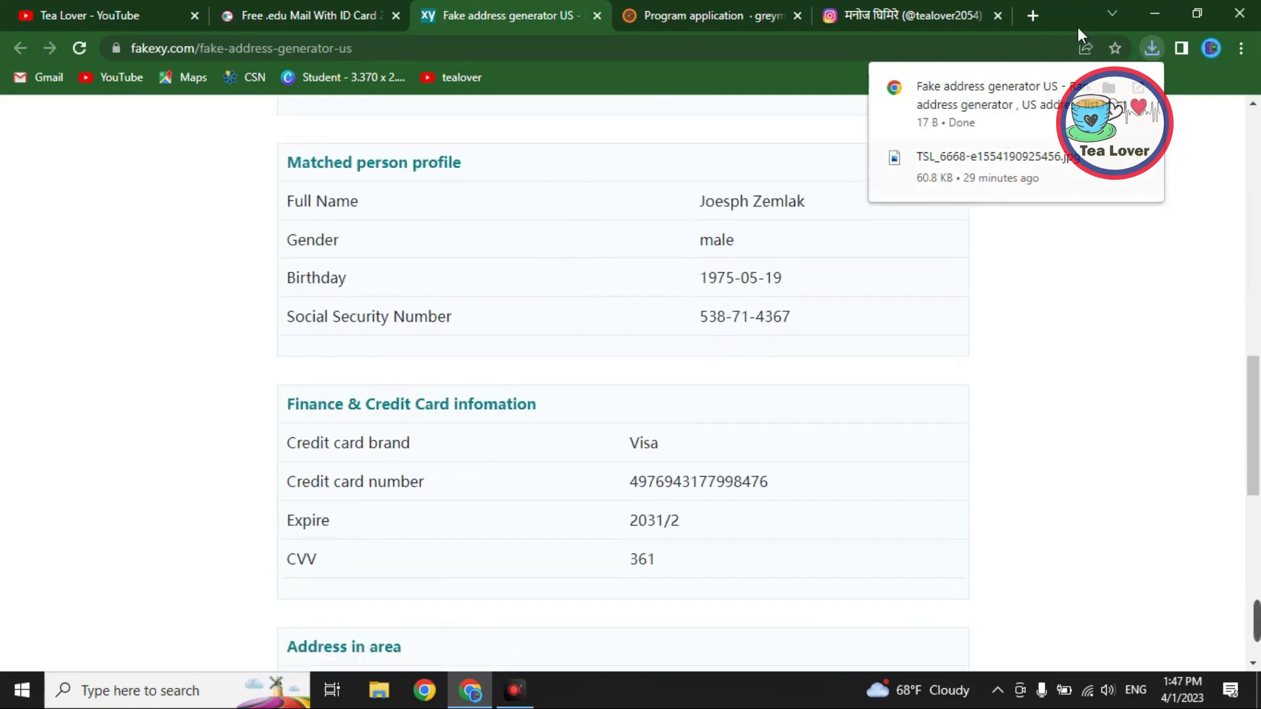
Answer the High School Grad Question with 'I will graduate' before the first term
click(709, 15)
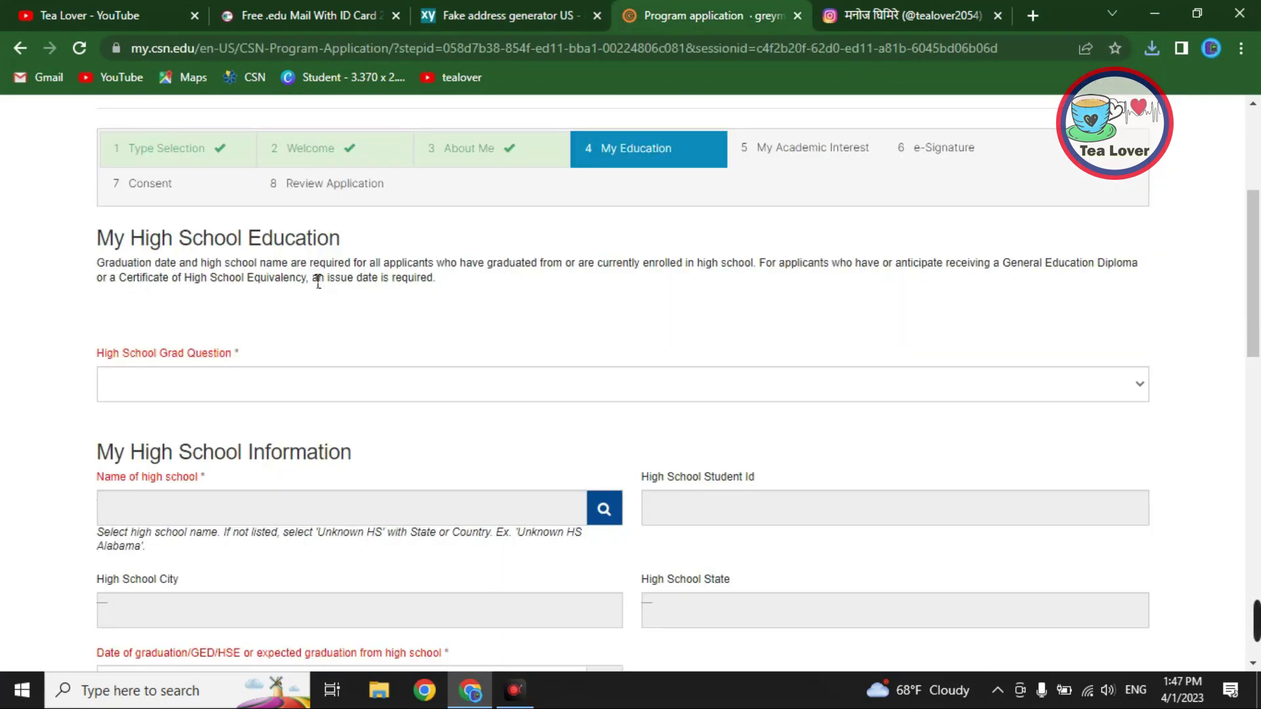
click(1093, 386)
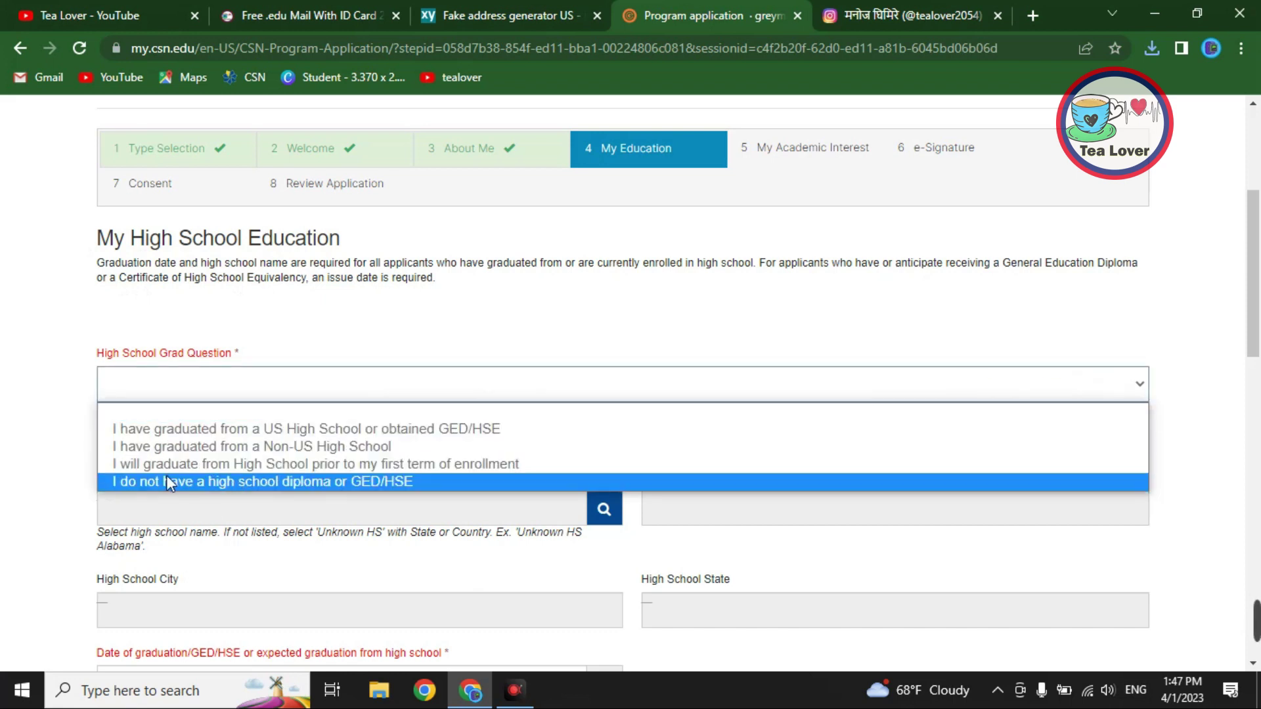
click(234, 479)
scroll(234, 479, down, 3)
click(131, 197)
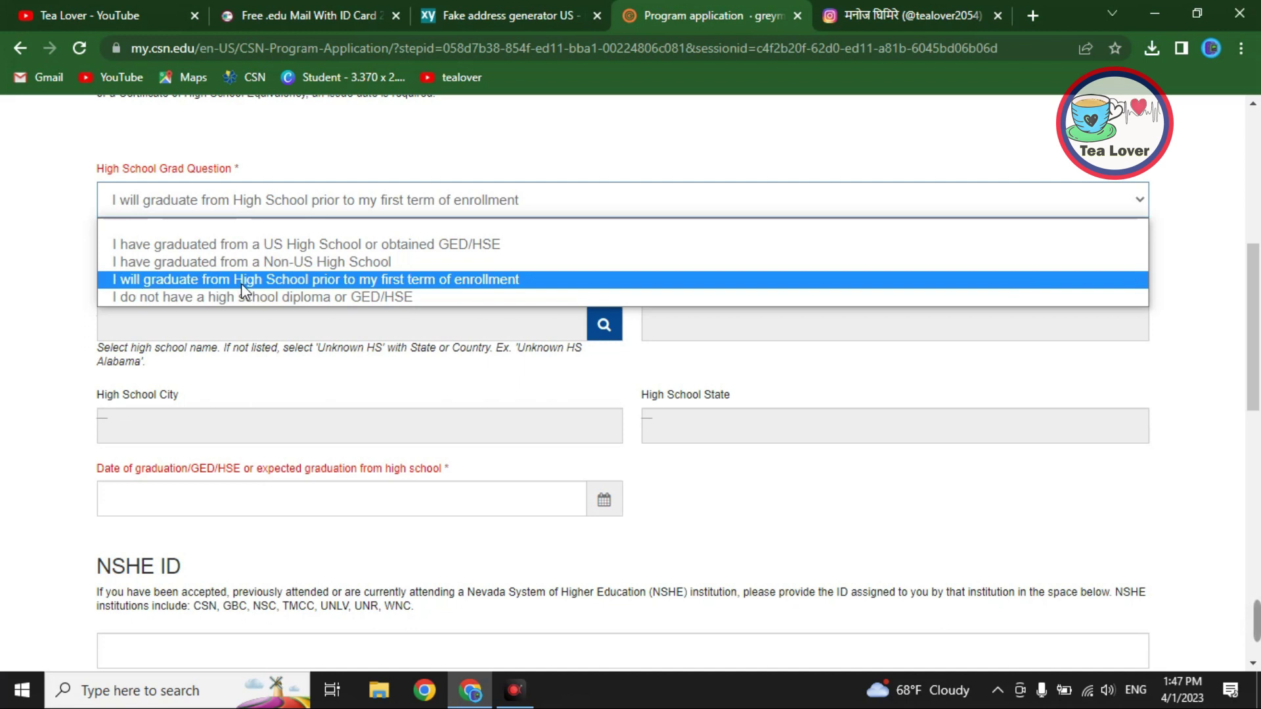
click(265, 283)
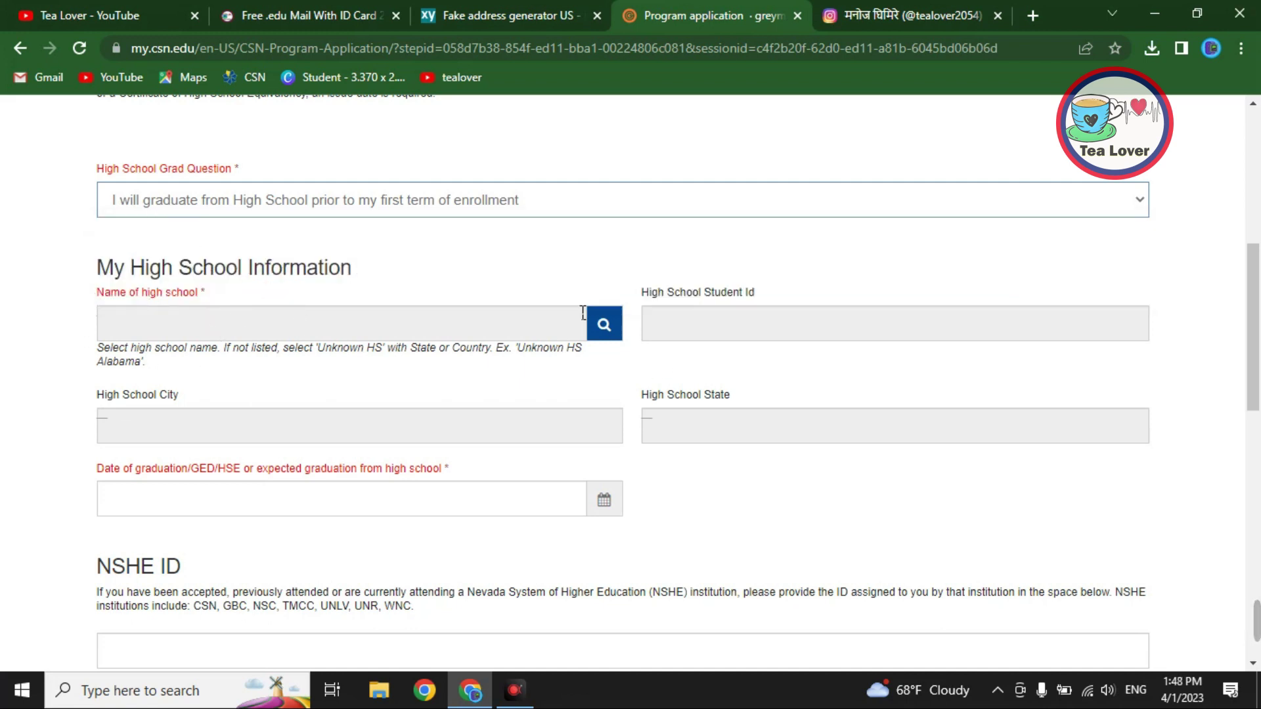
Set the high school to Arkansas City High School in Arkansas City, AR
click(602, 323)
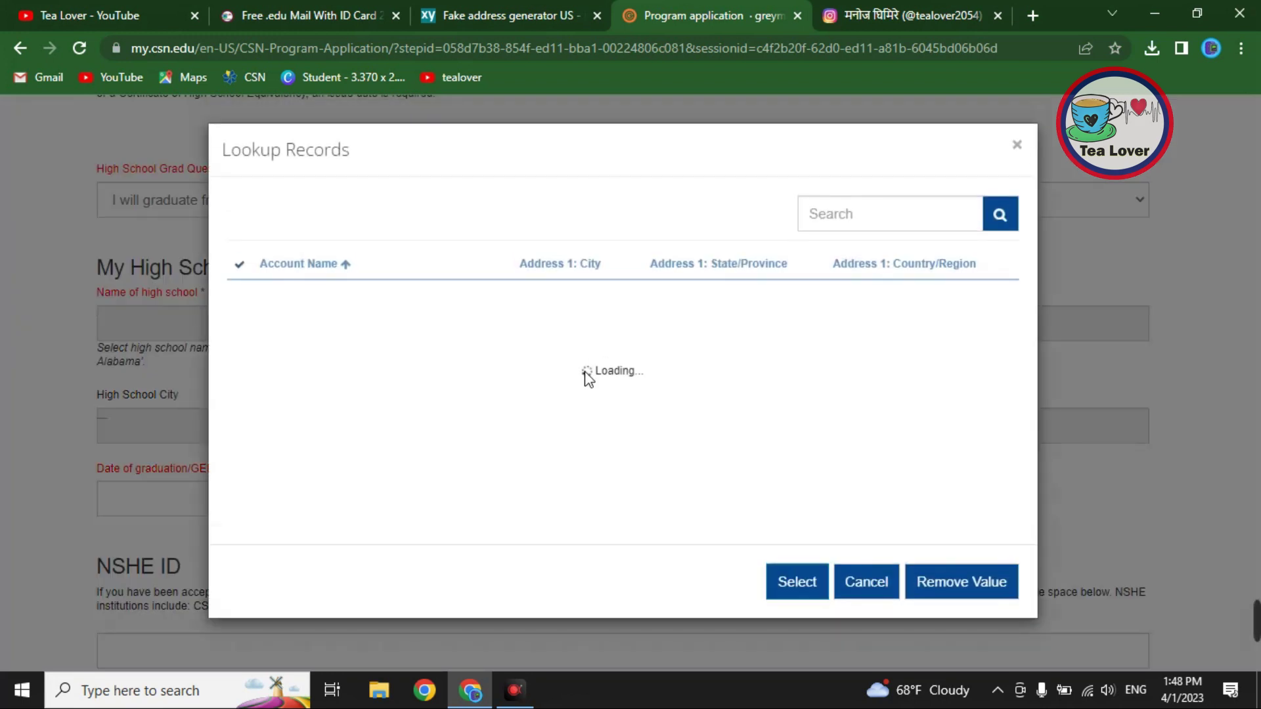
click(881, 229)
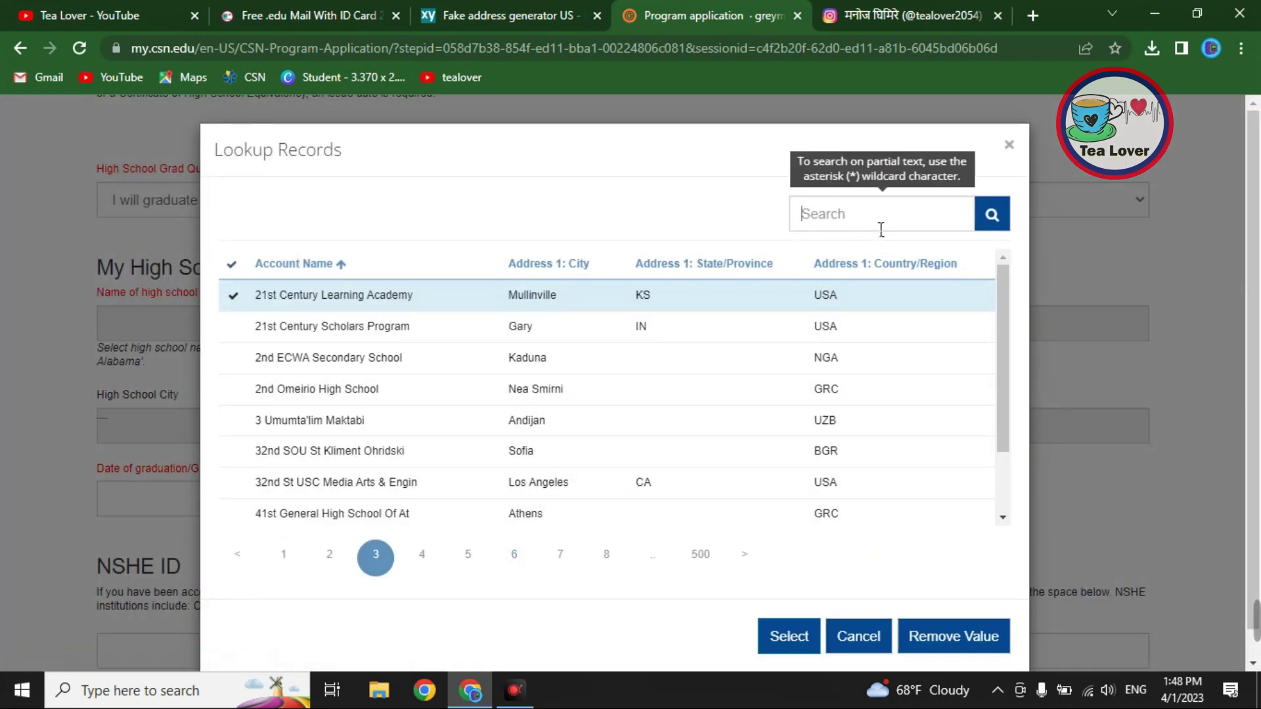
click(512, 15)
scroll(709, 295, up, 10)
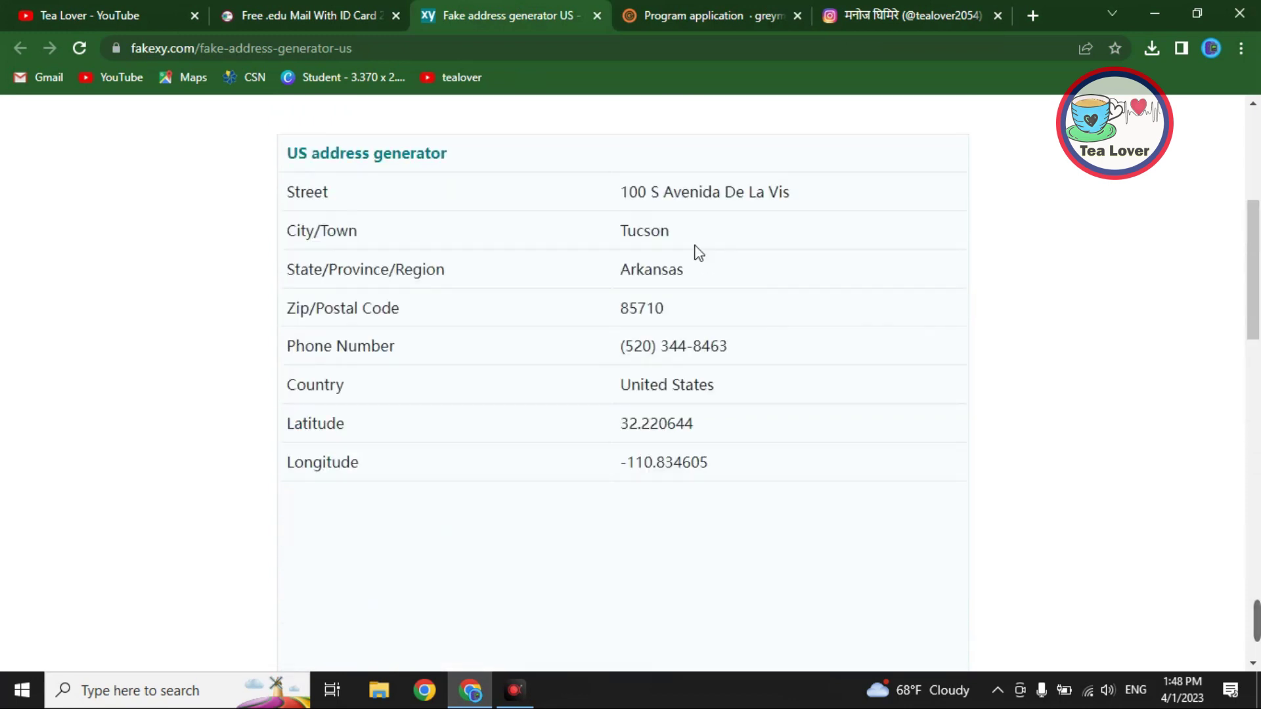
drag(619, 228, 664, 239)
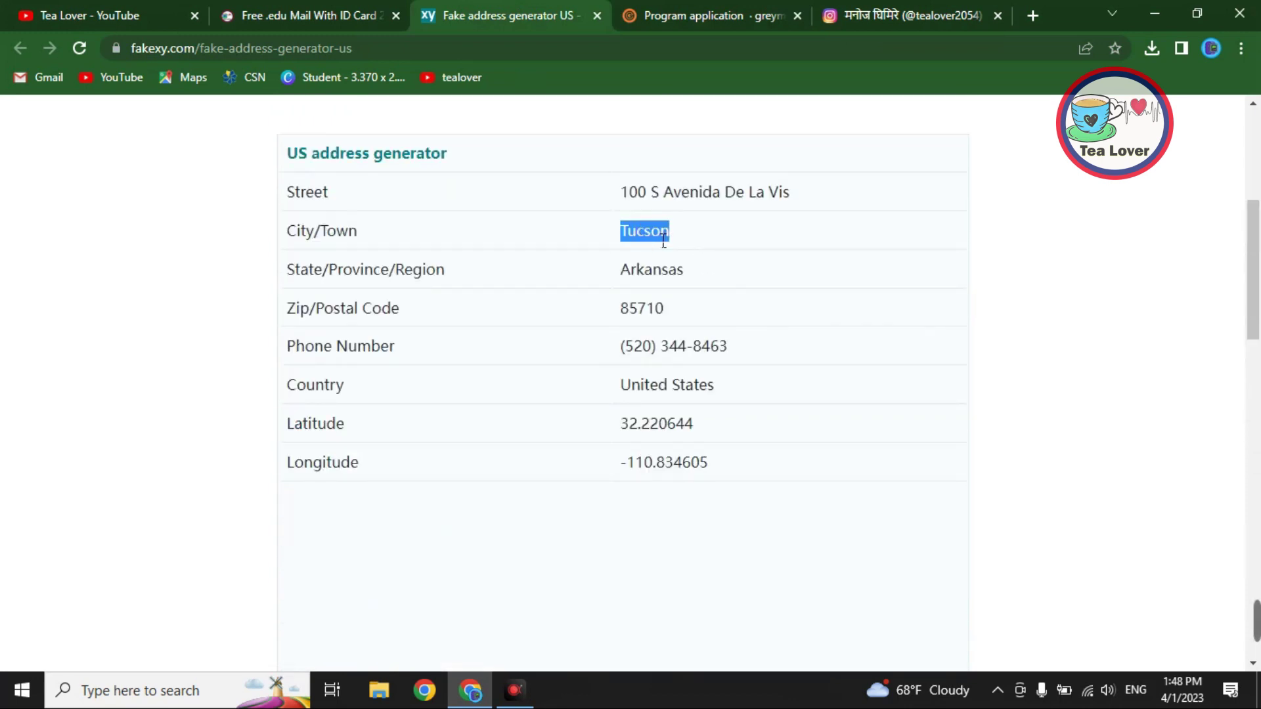
key(ctrl+Tab)
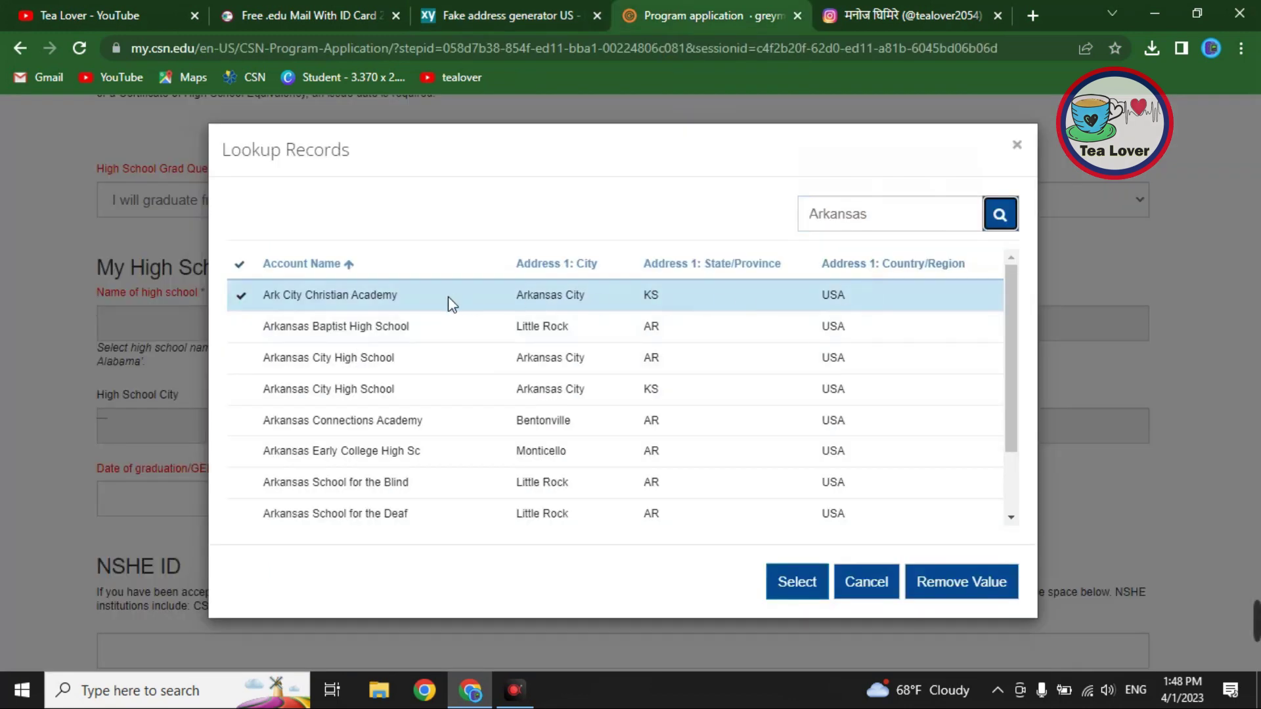
click(270, 363)
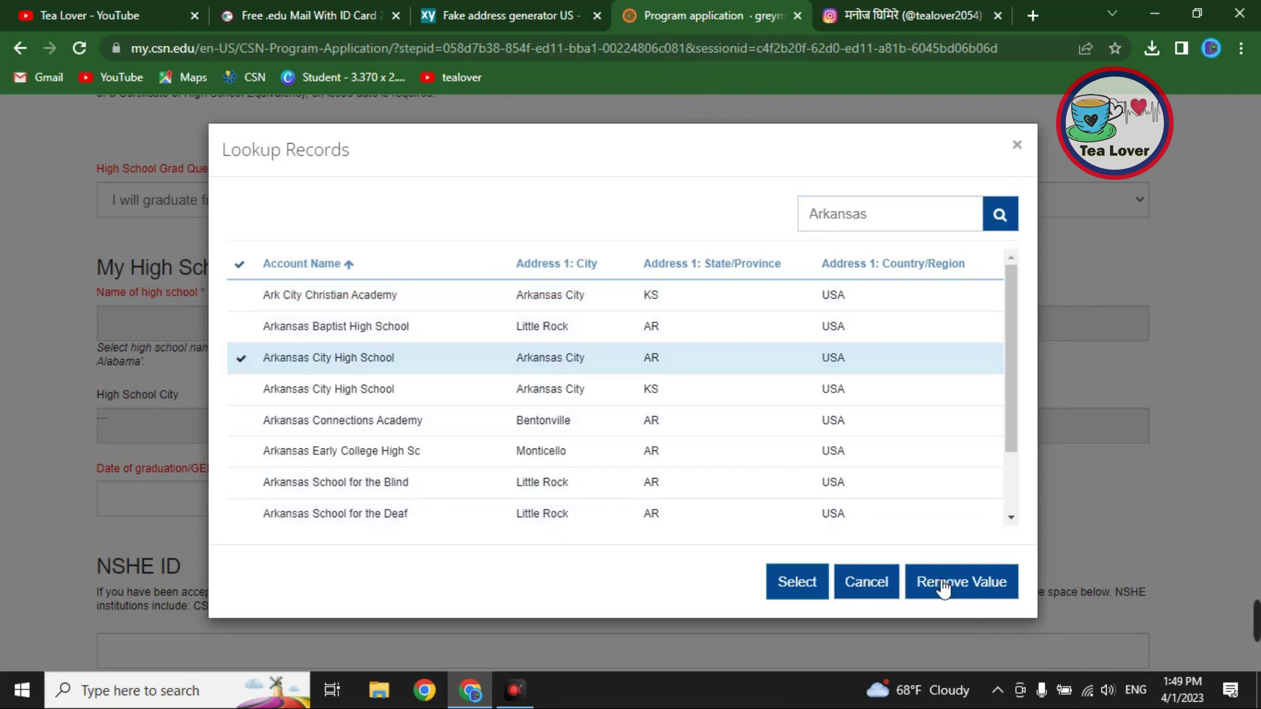
click(795, 581)
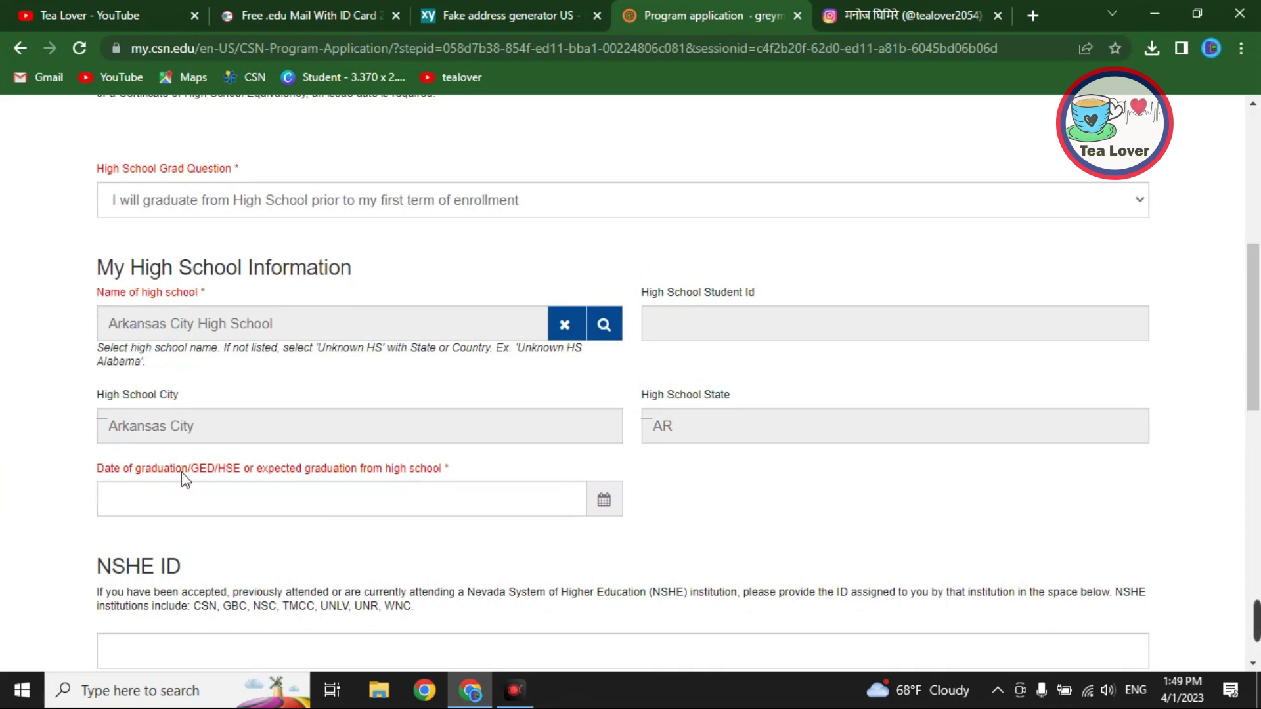
Pick November 15, 2011 as the high school graduation date in the calendar
click(605, 501)
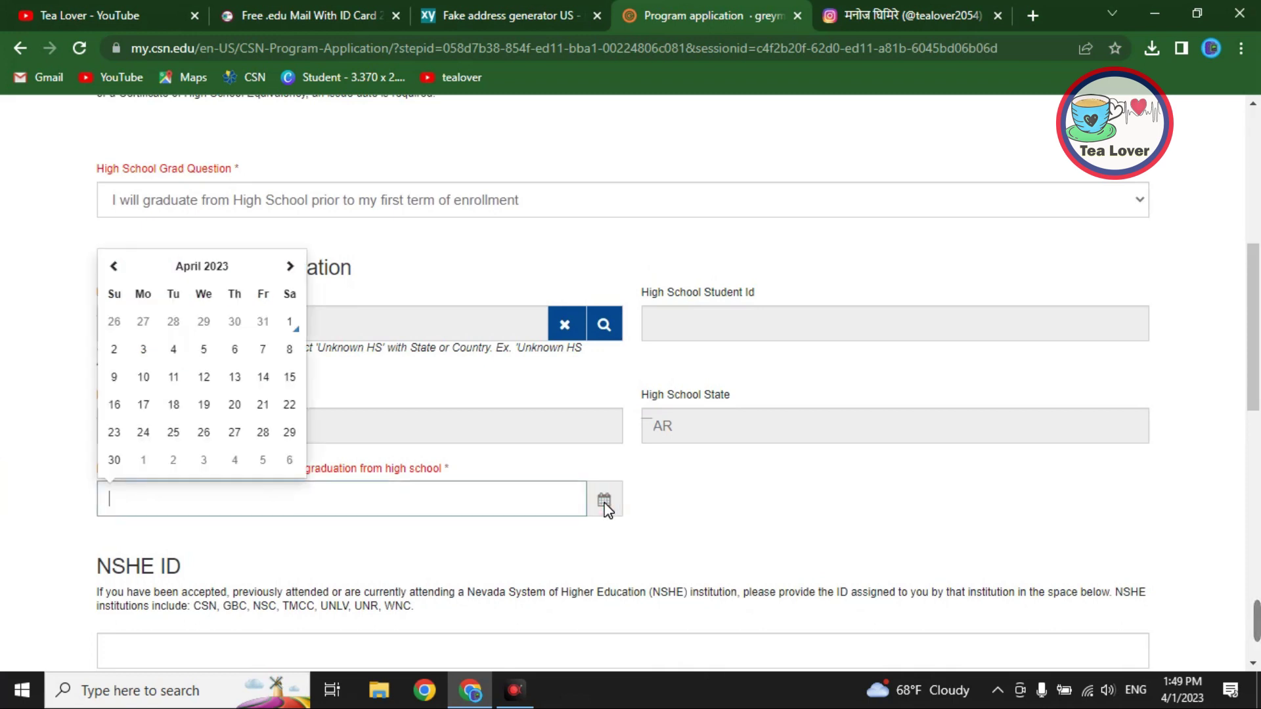
click(202, 266)
click(213, 246)
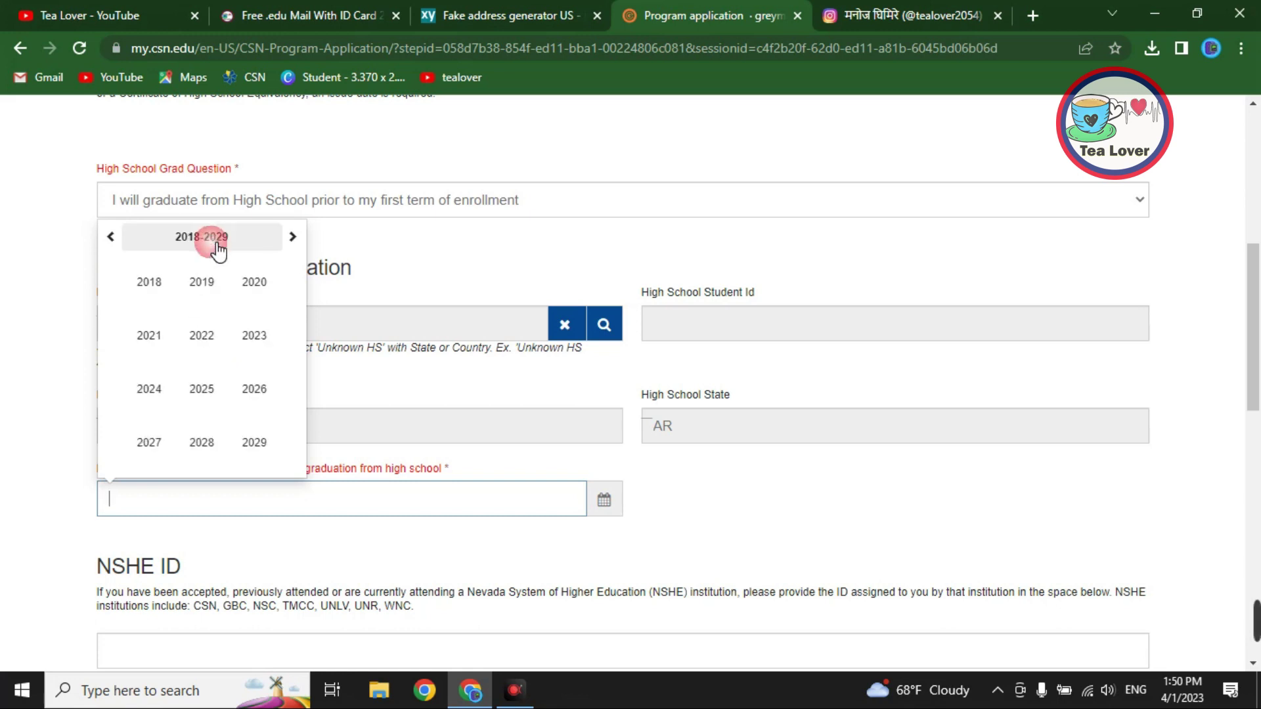
click(214, 253)
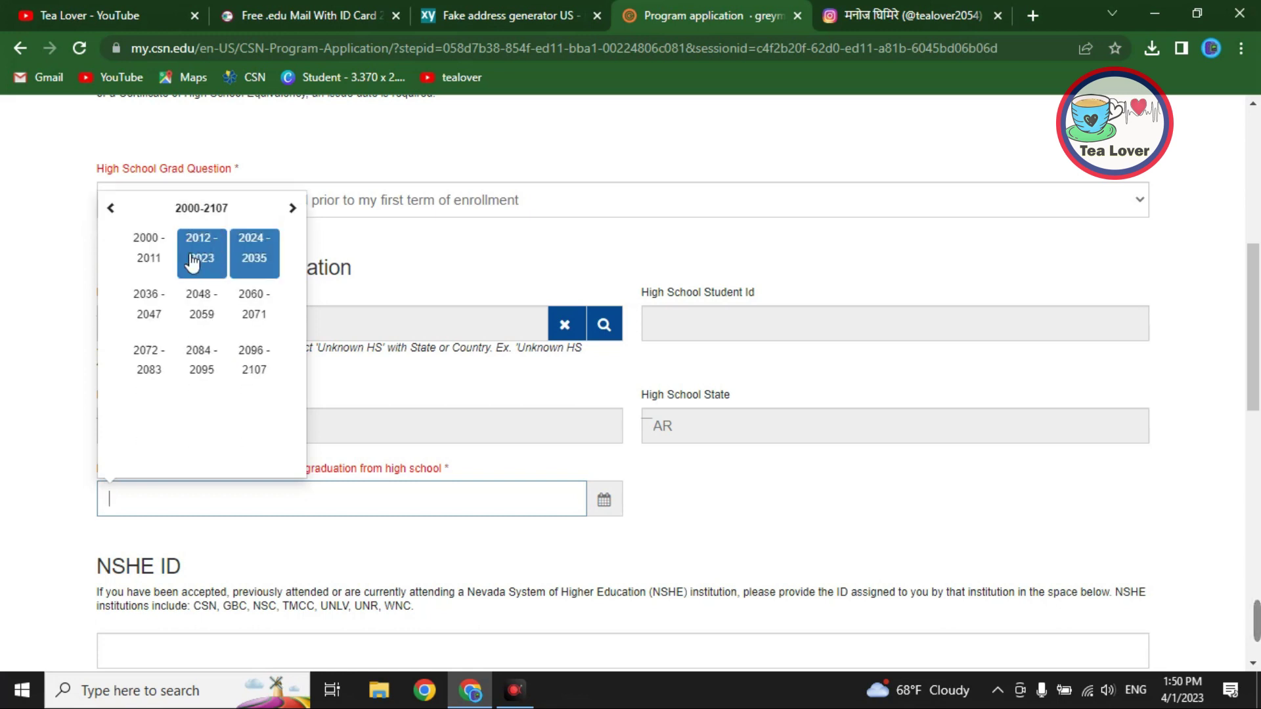
click(158, 263)
click(252, 440)
click(219, 301)
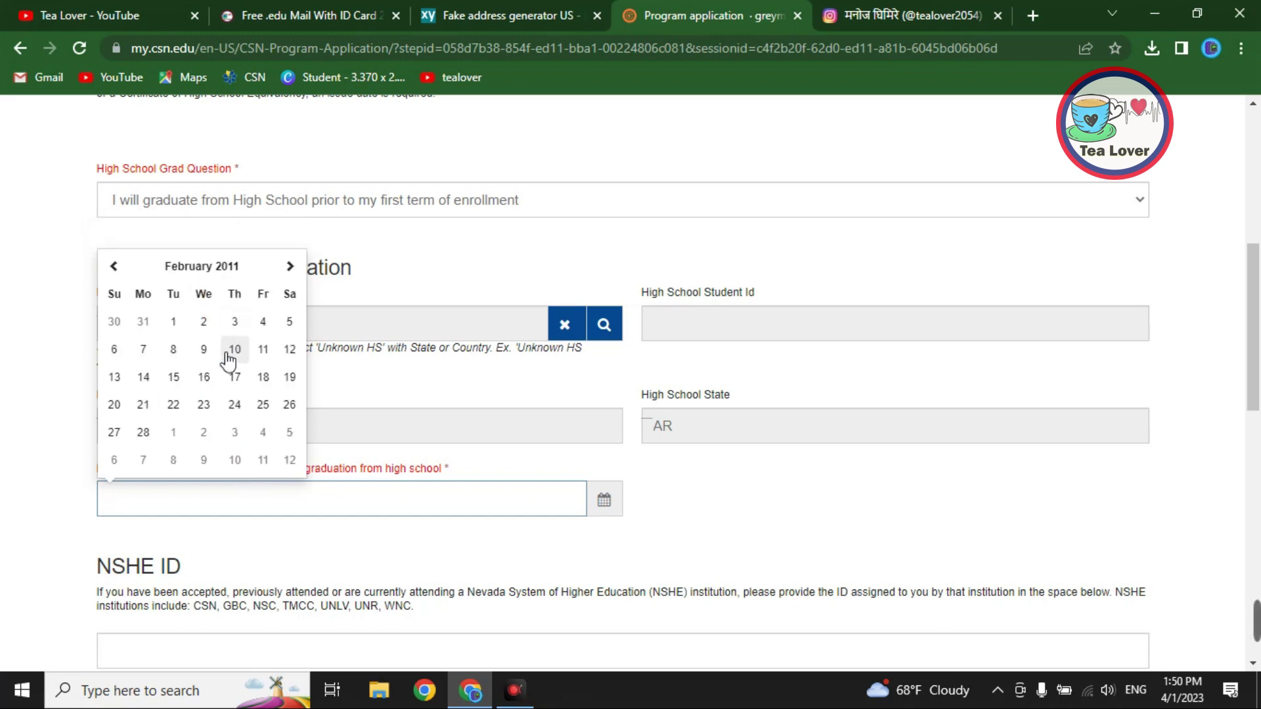
click(197, 265)
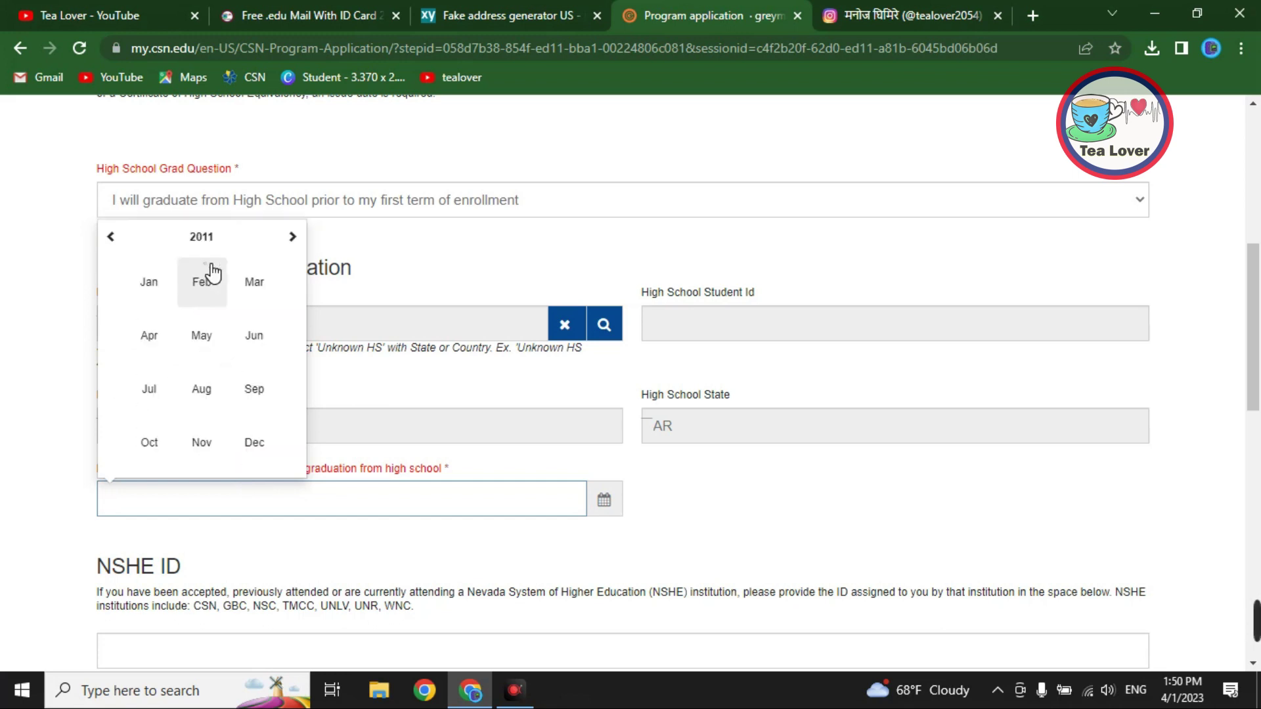
click(201, 448)
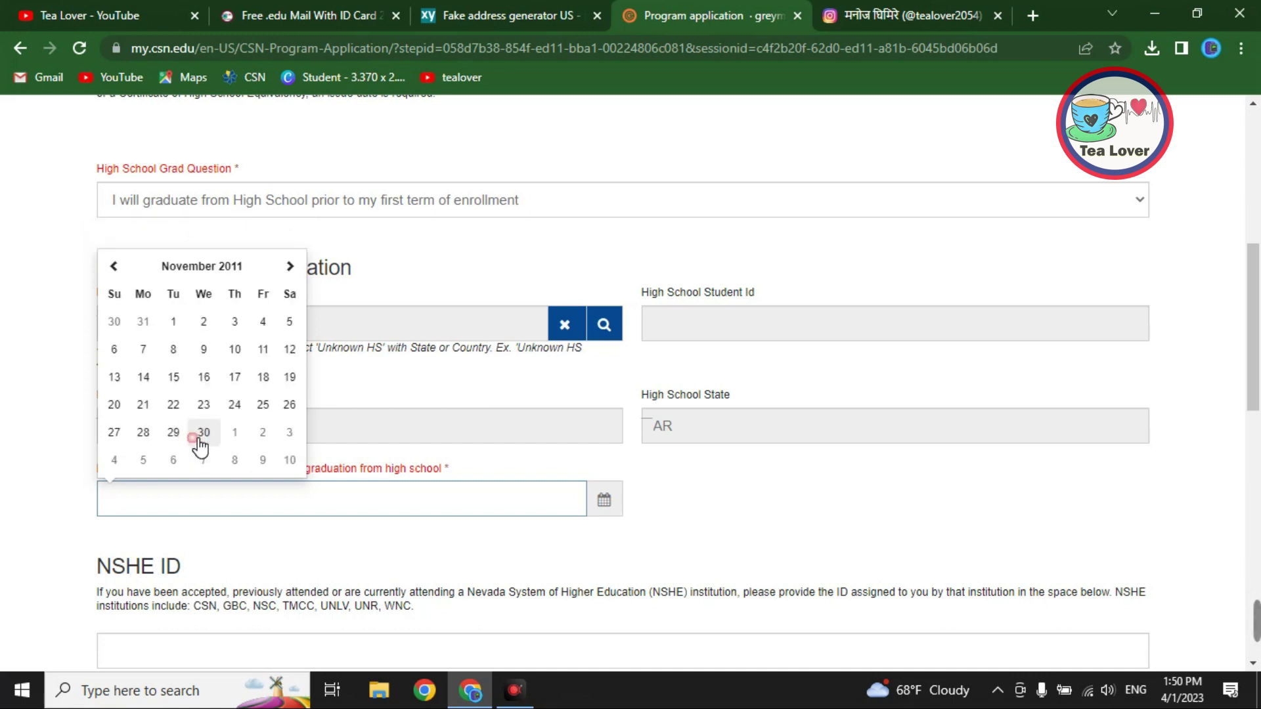
click(174, 378)
Check the date reads 11/15/2011 and continue to My Academic Interest
scroll(381, 401, down, 3)
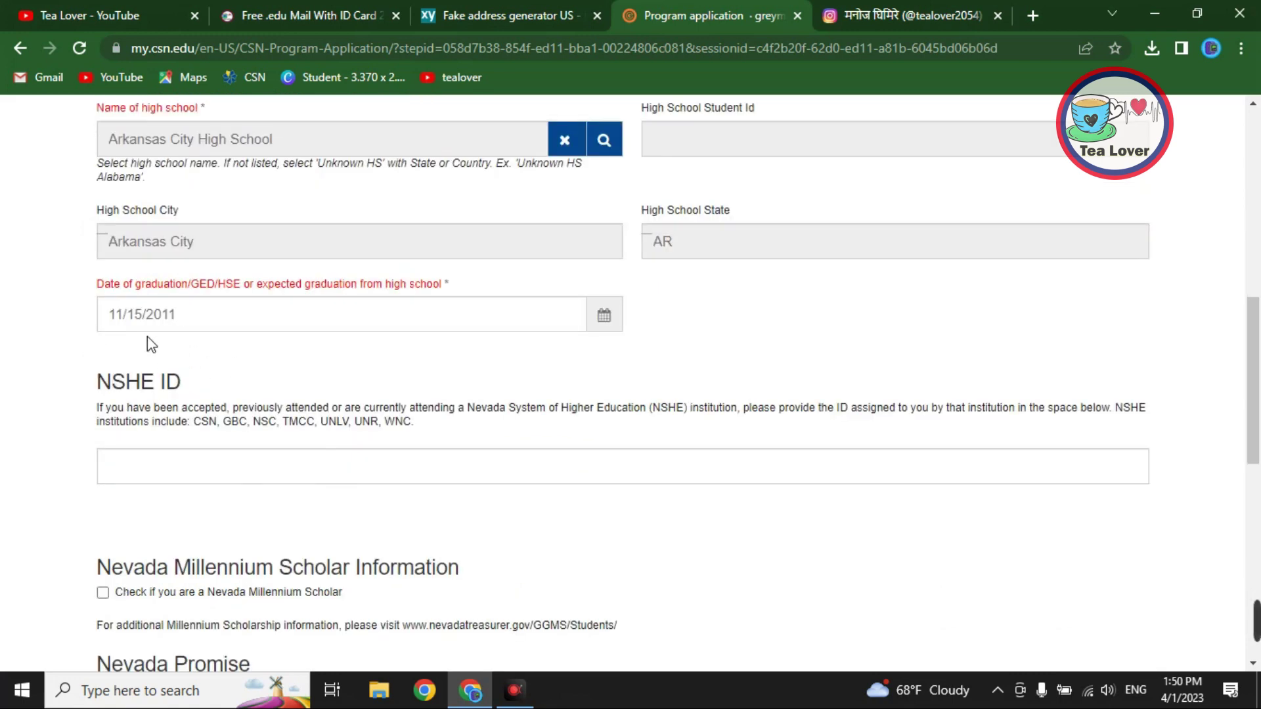
triple_click(197, 327)
click(29, 324)
scroll(482, 349, down, 3)
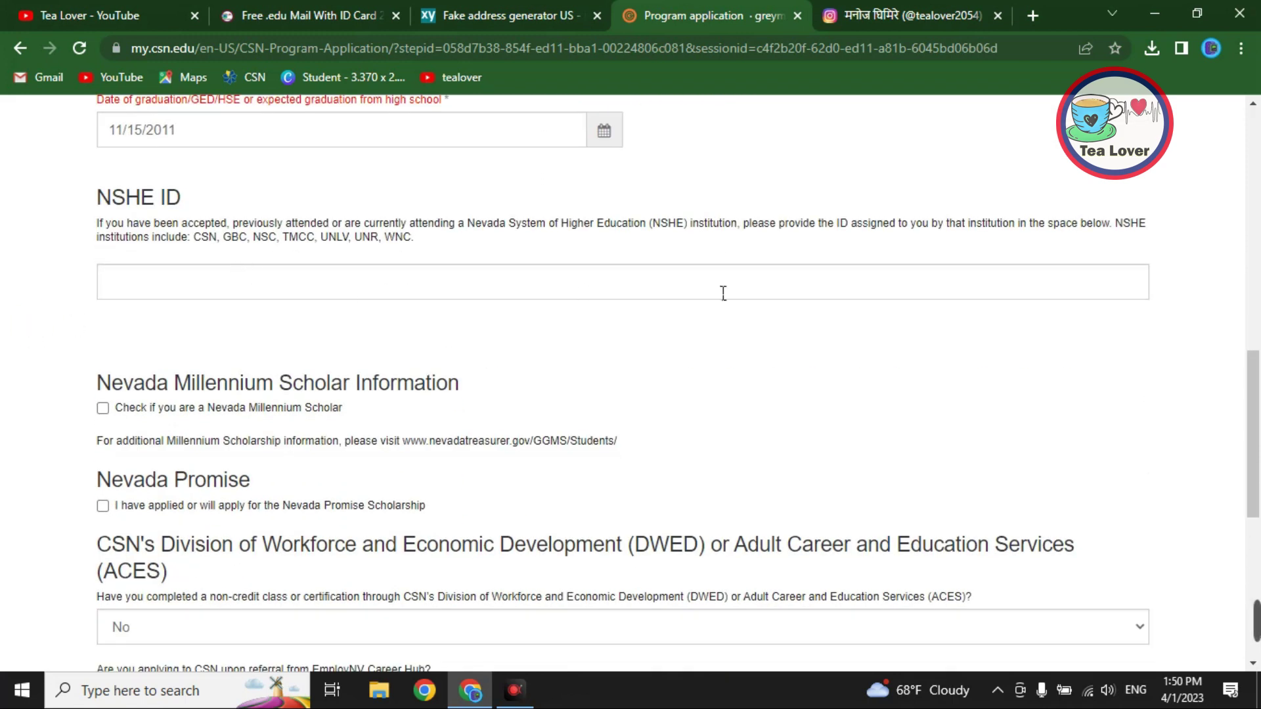
scroll(723, 290, down, 8)
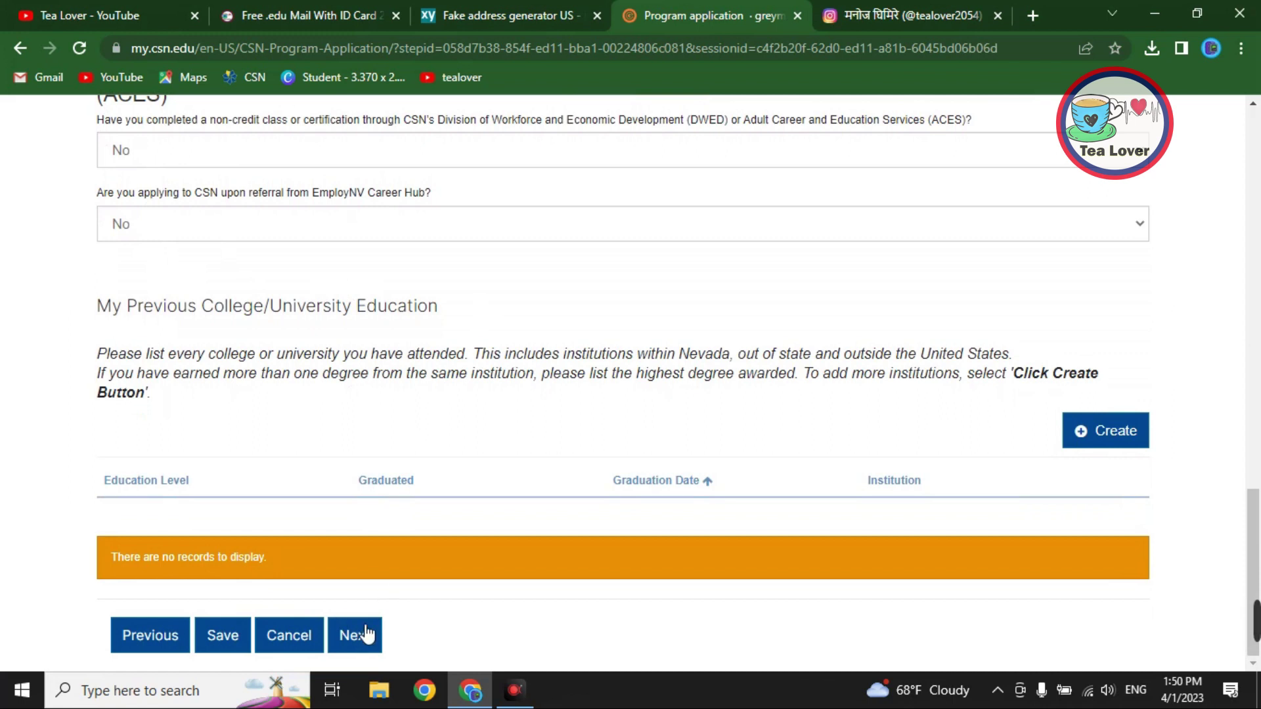
click(367, 634)
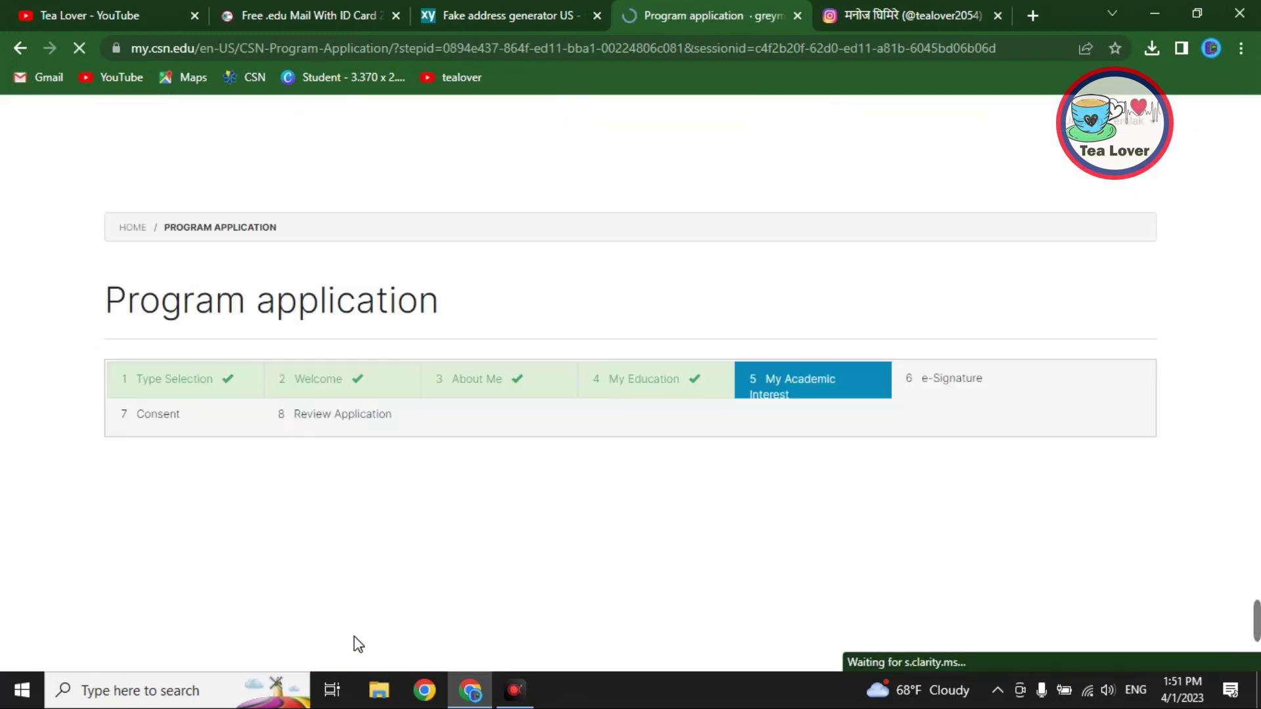
Choose Computing & Engineering Technologies as Area of Study and continue to e-Signature
scroll(491, 529, down, 2)
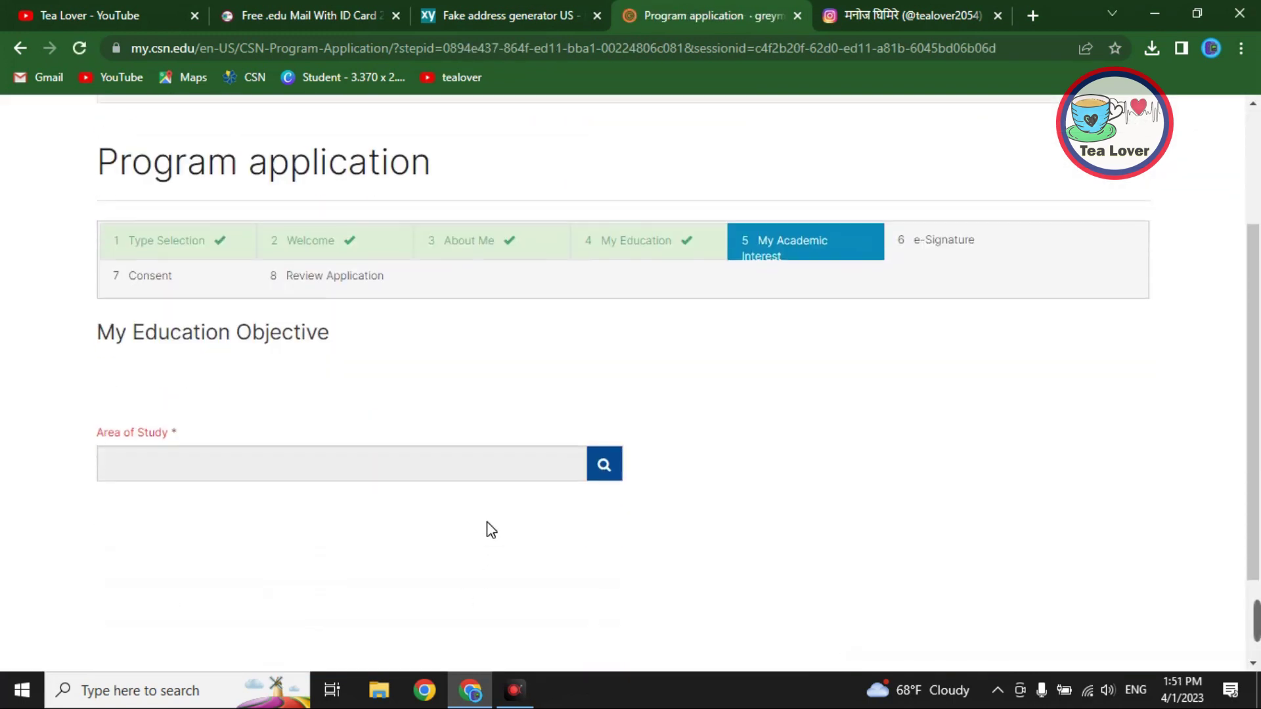
scroll(263, 374, down, 2)
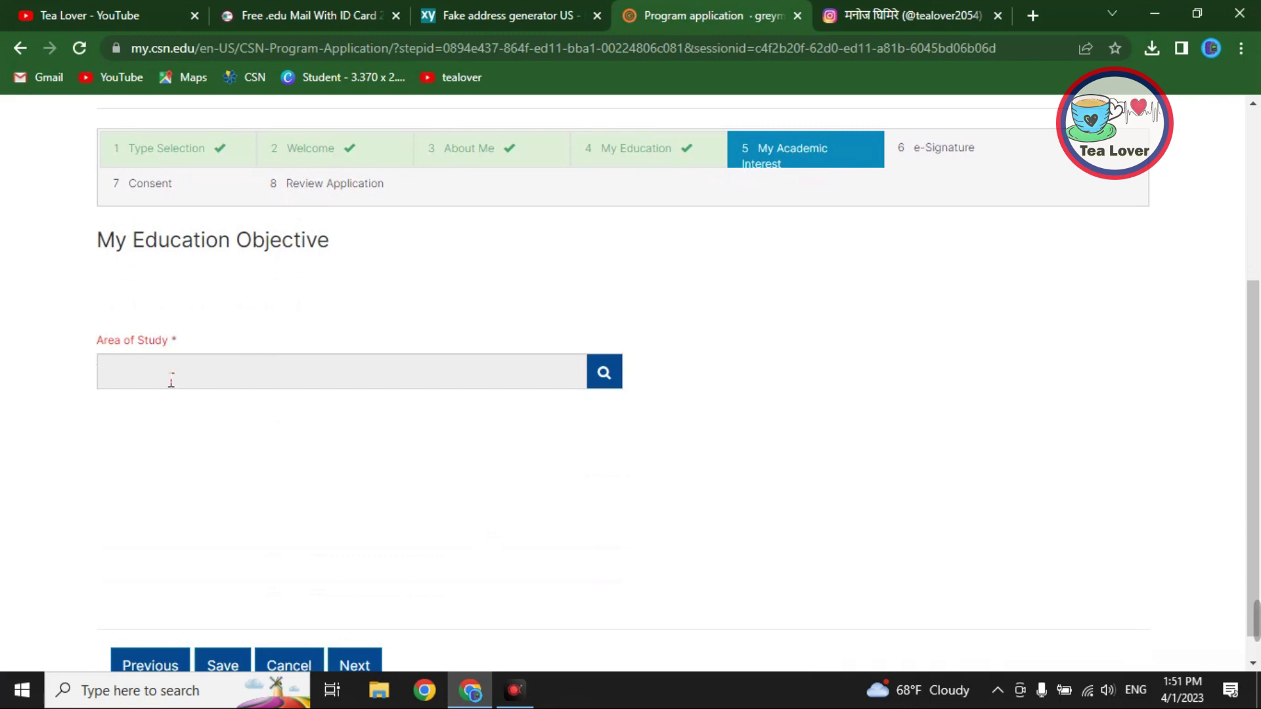
click(603, 372)
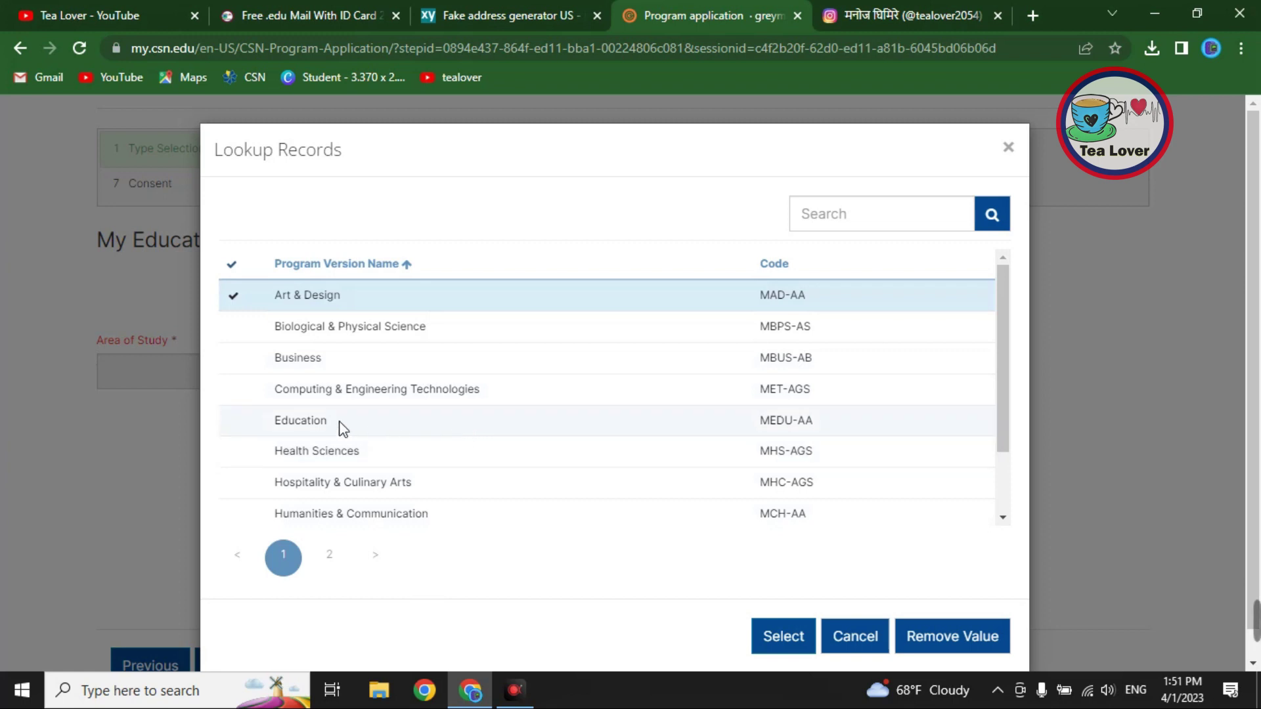
click(329, 397)
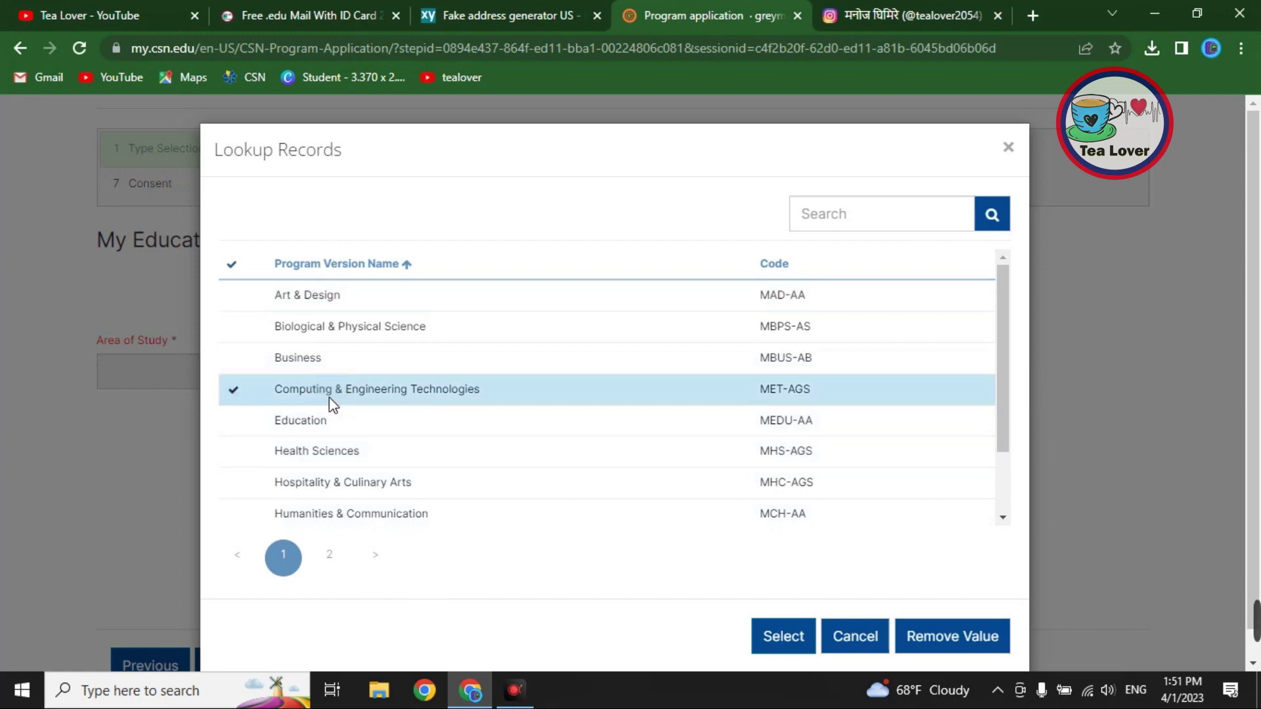
click(808, 634)
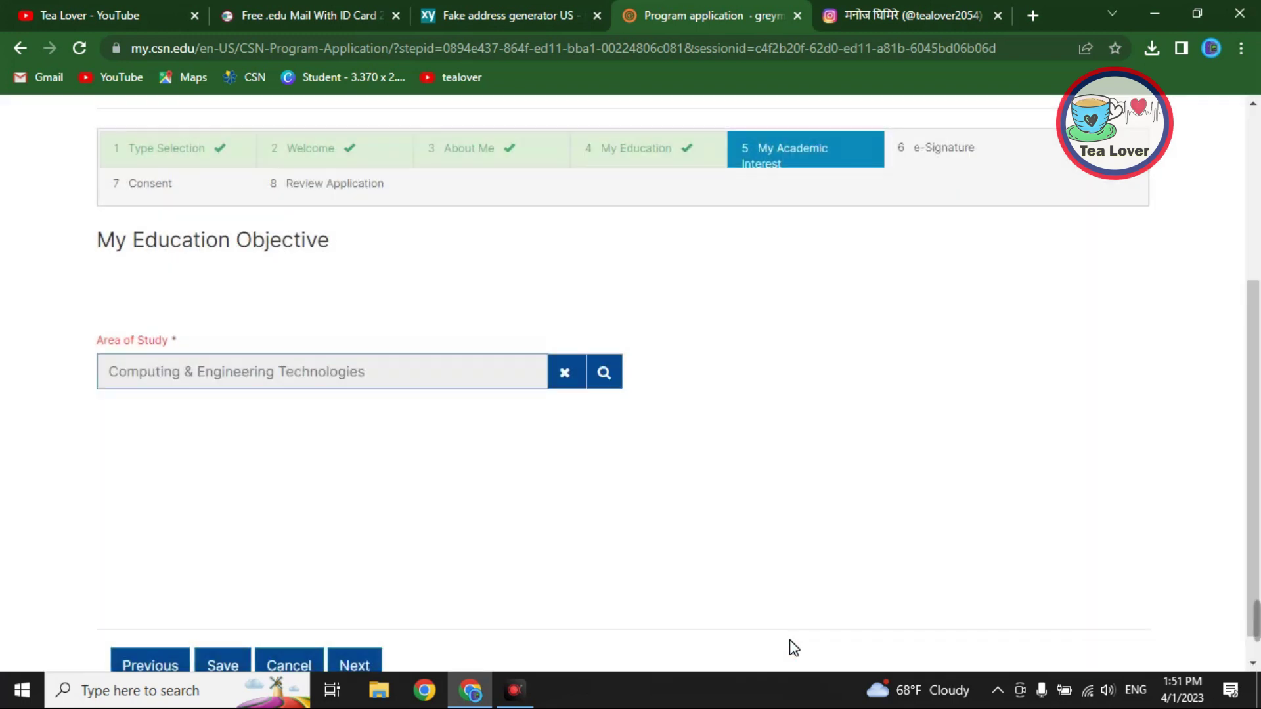
scroll(332, 522, down, 1)
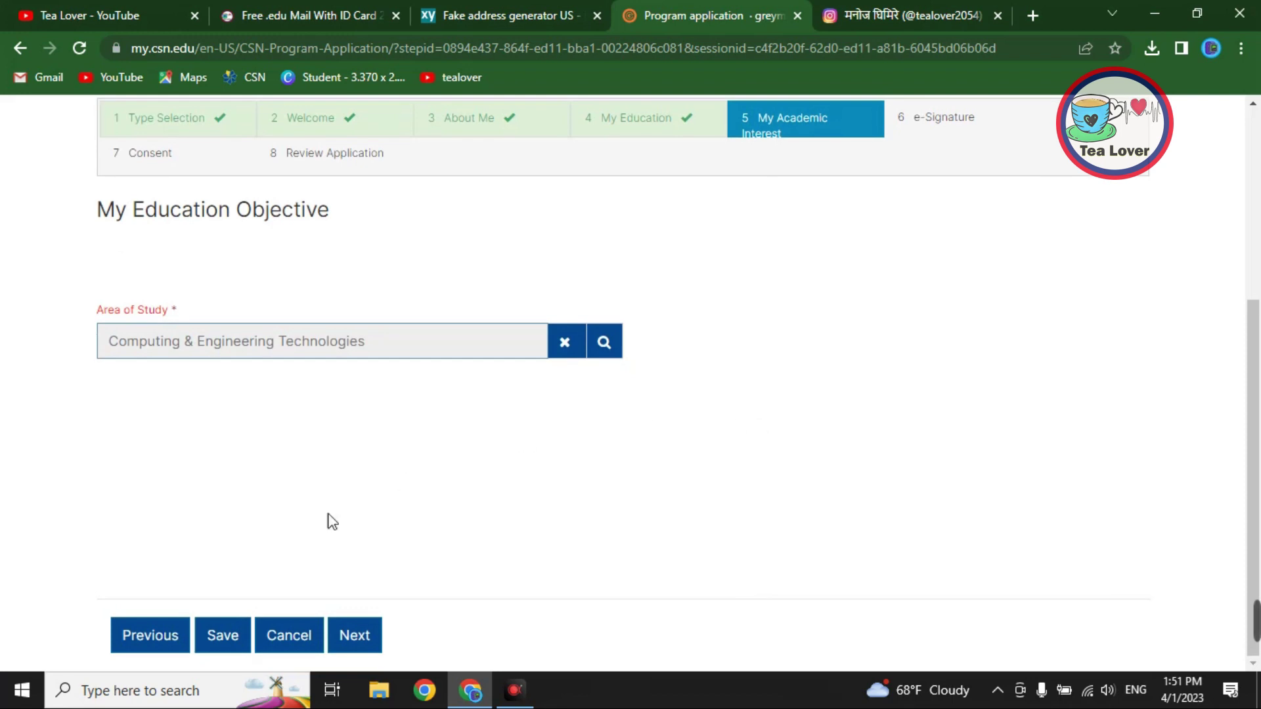
click(355, 635)
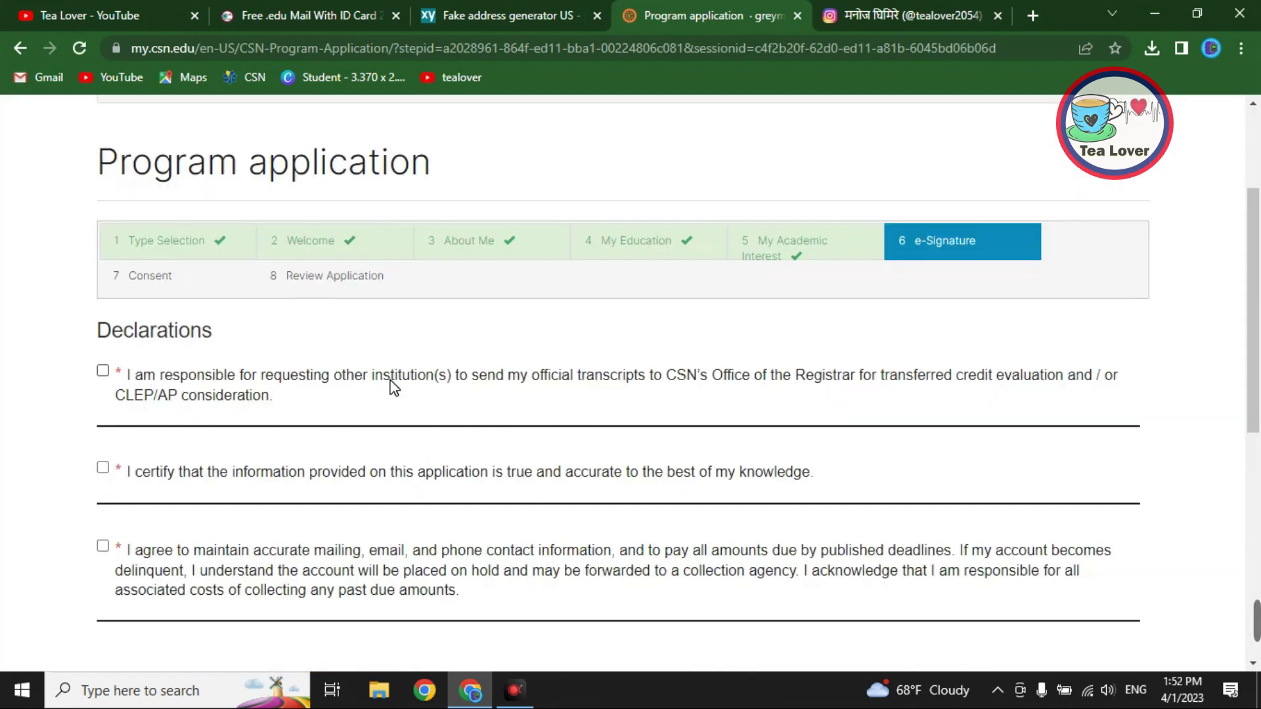
Tick the three declaration checkboxes on the e-Signature step
click(128, 396)
click(102, 467)
click(103, 549)
scroll(99, 427, down, 4)
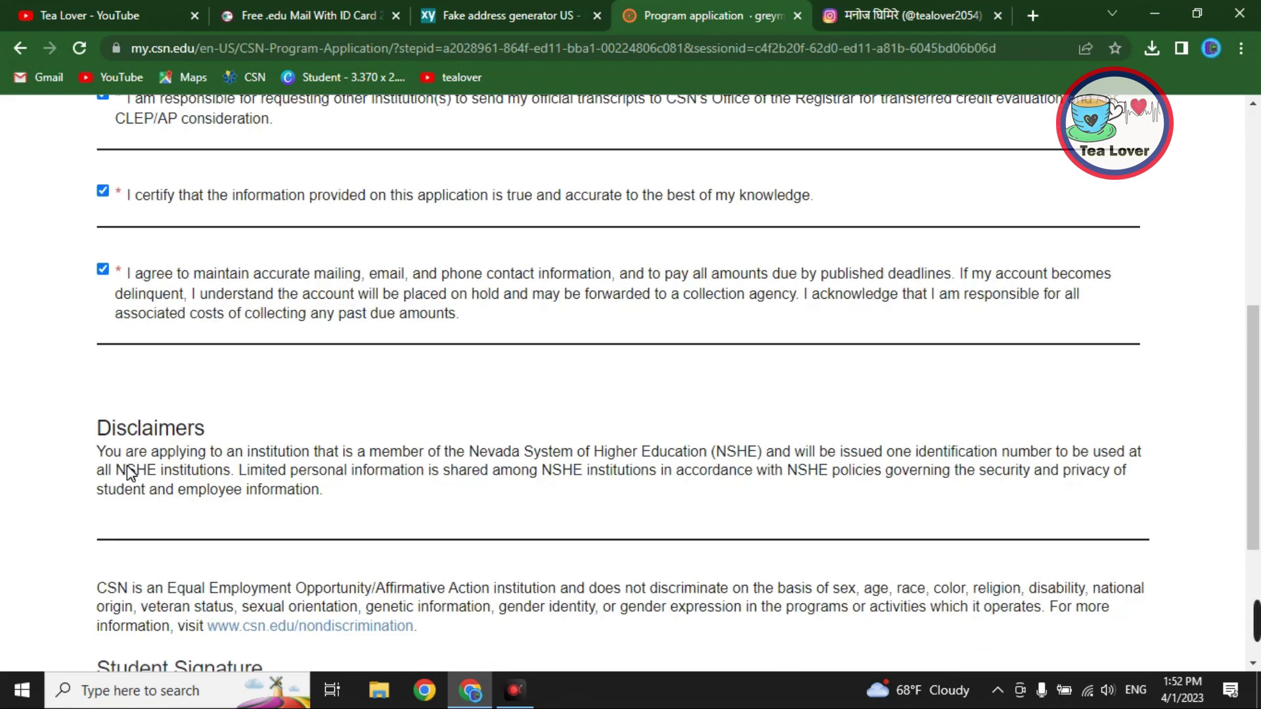
scroll(242, 376, up, 3)
scroll(241, 375, down, 7)
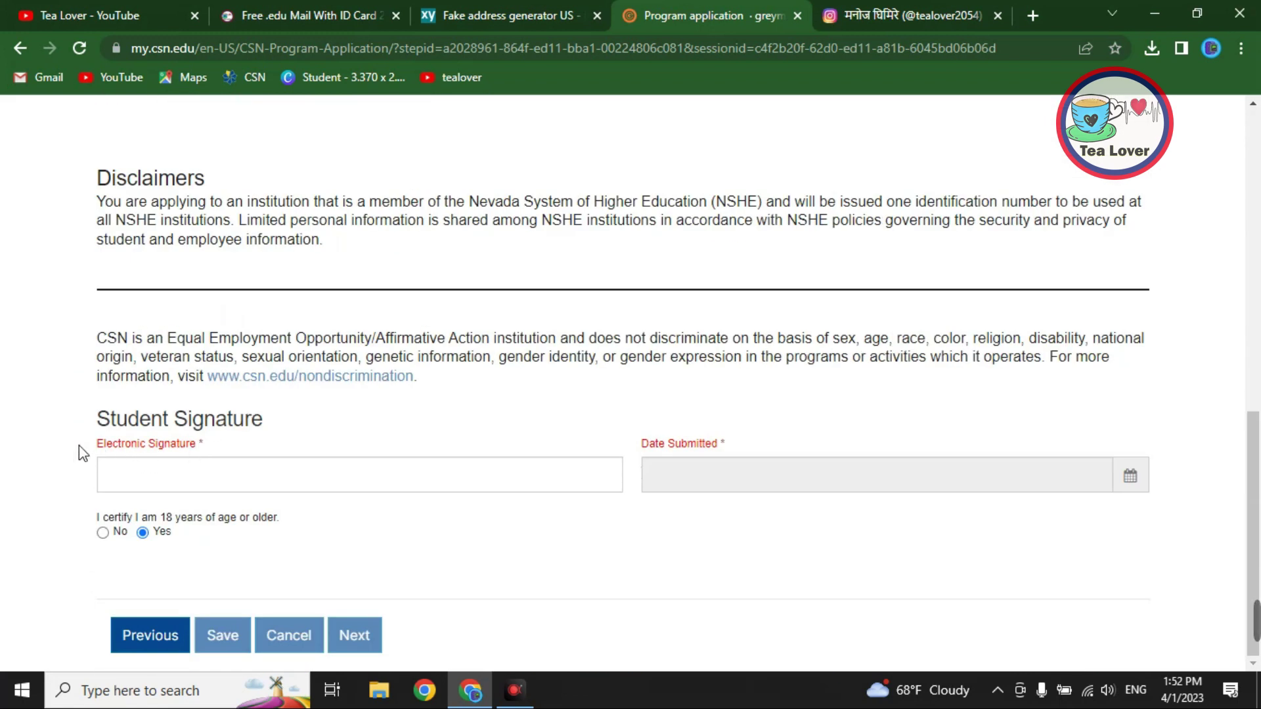
Paste the generated person's full name from the fake address page as the Electronic Signature
click(206, 455)
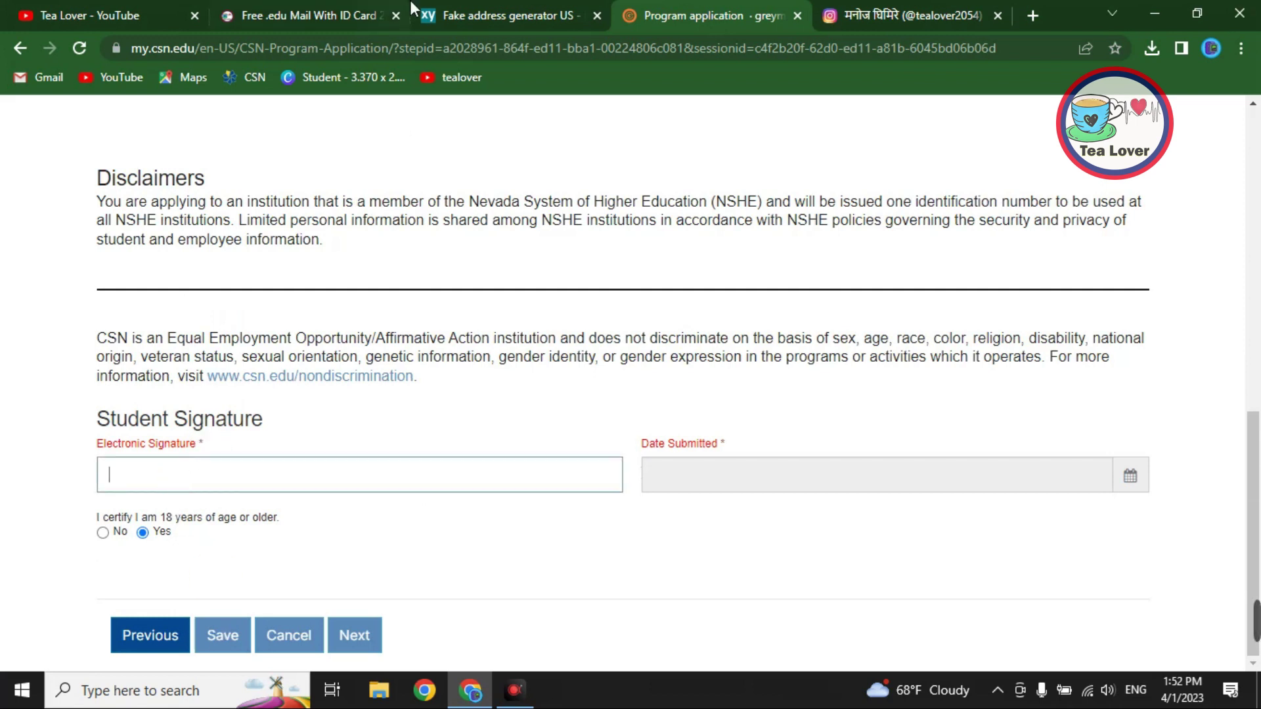
click(460, 15)
scroll(538, 262, up, 5)
scroll(624, 328, down, 10)
triple_click(711, 393)
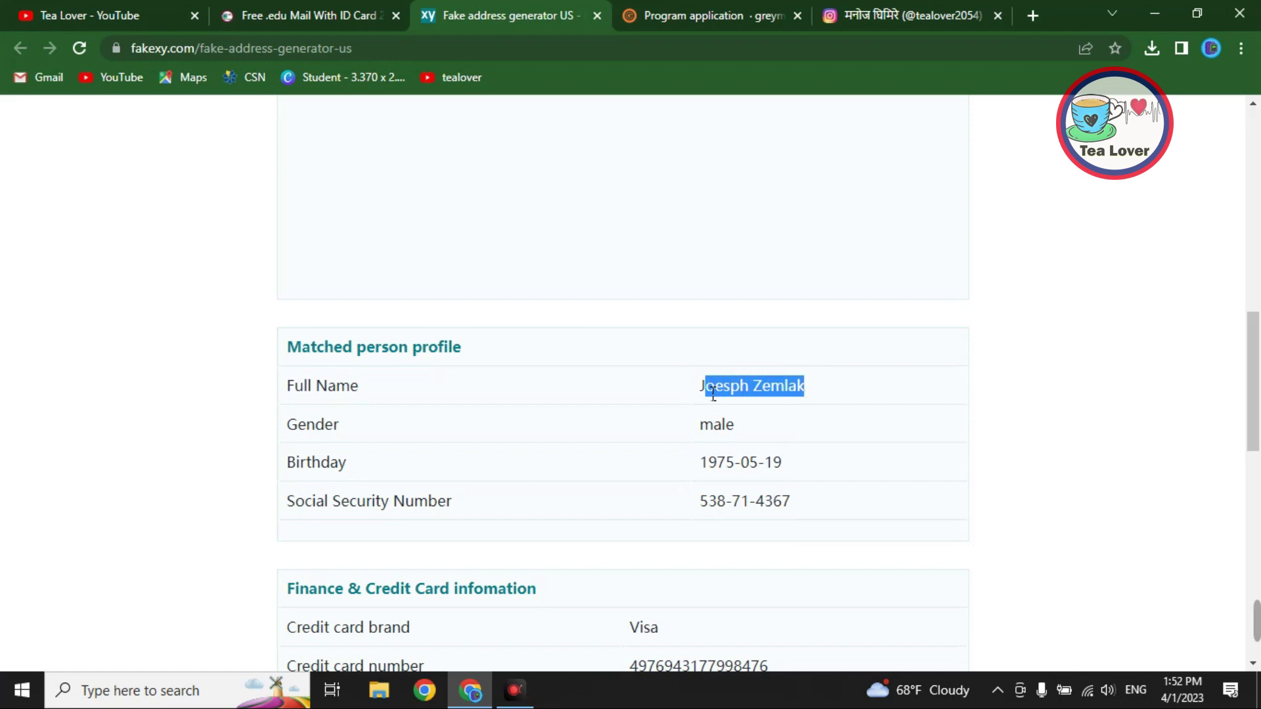
right_click(711, 392)
click(722, 397)
click(683, 14)
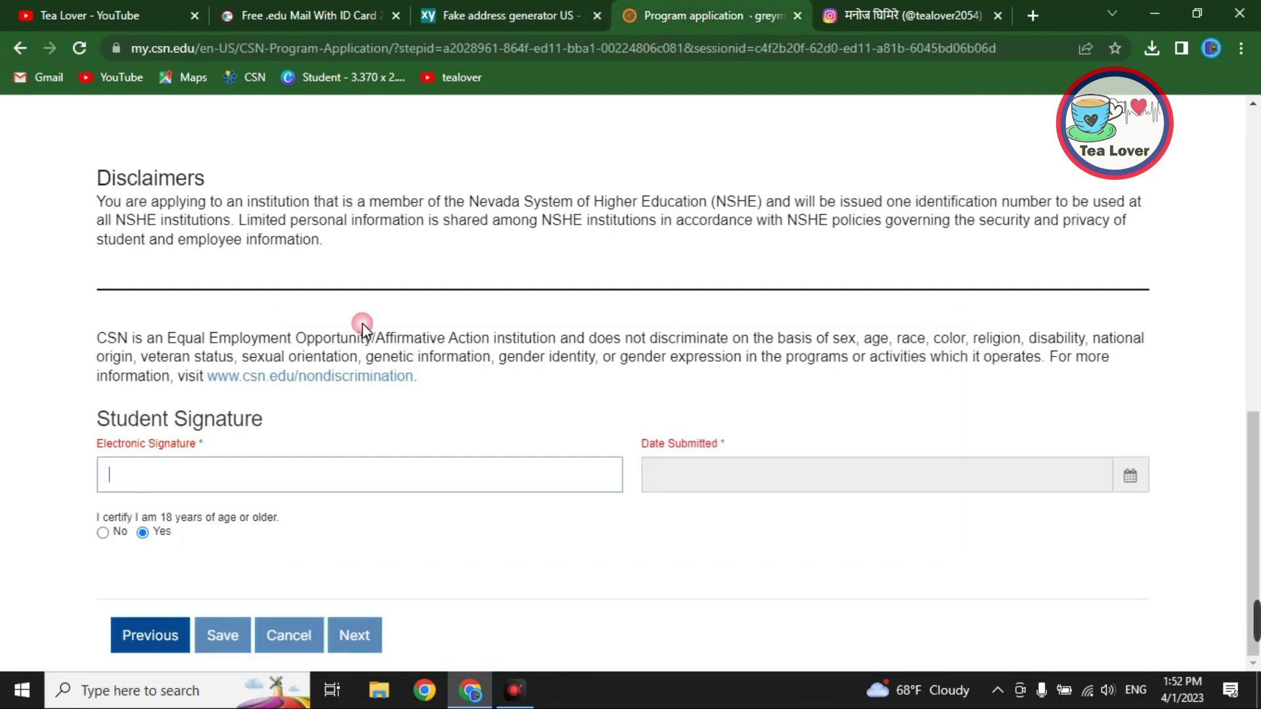
right_click(262, 474)
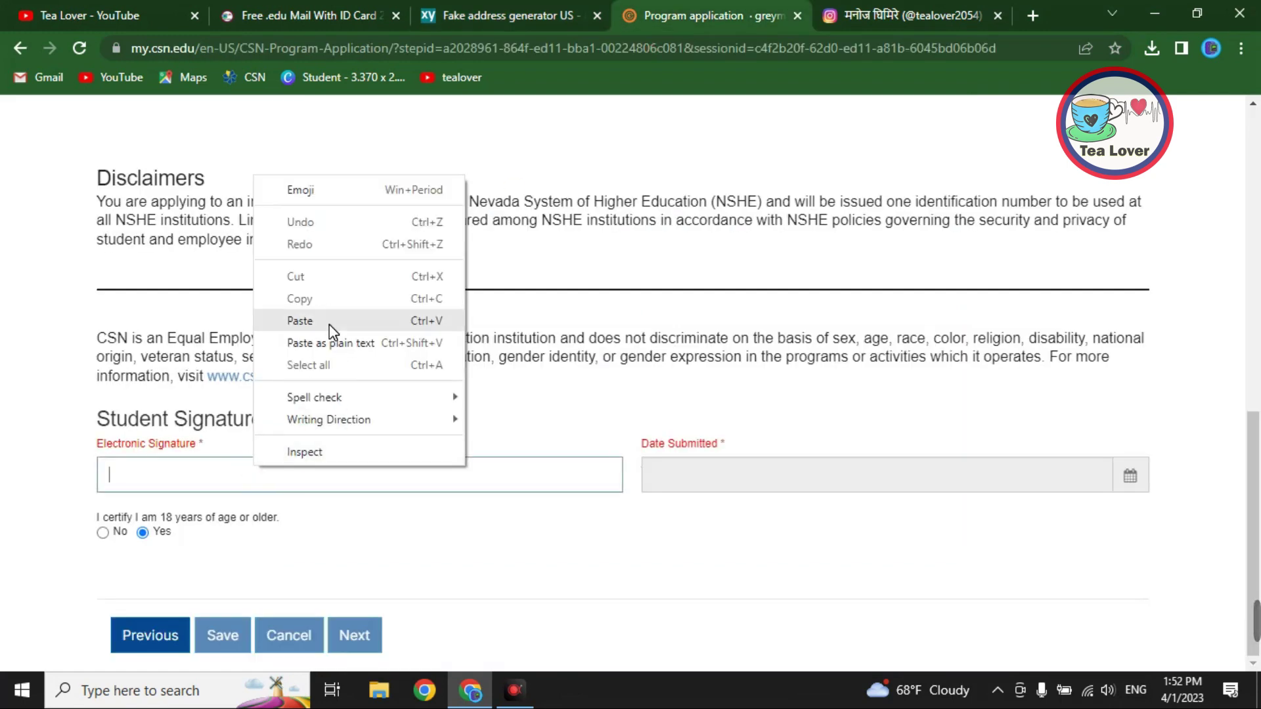
click(331, 326)
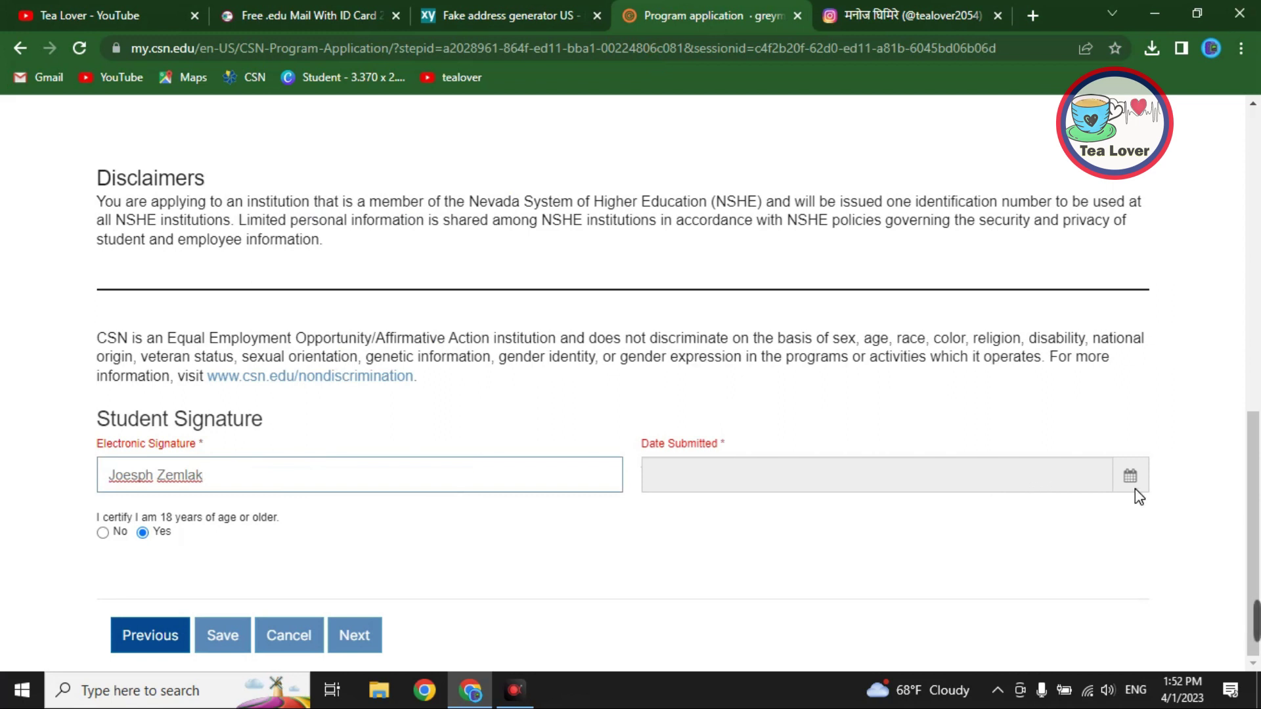
Set Date Submitted to 4/1/2023 and continue to the review step
click(640, 468)
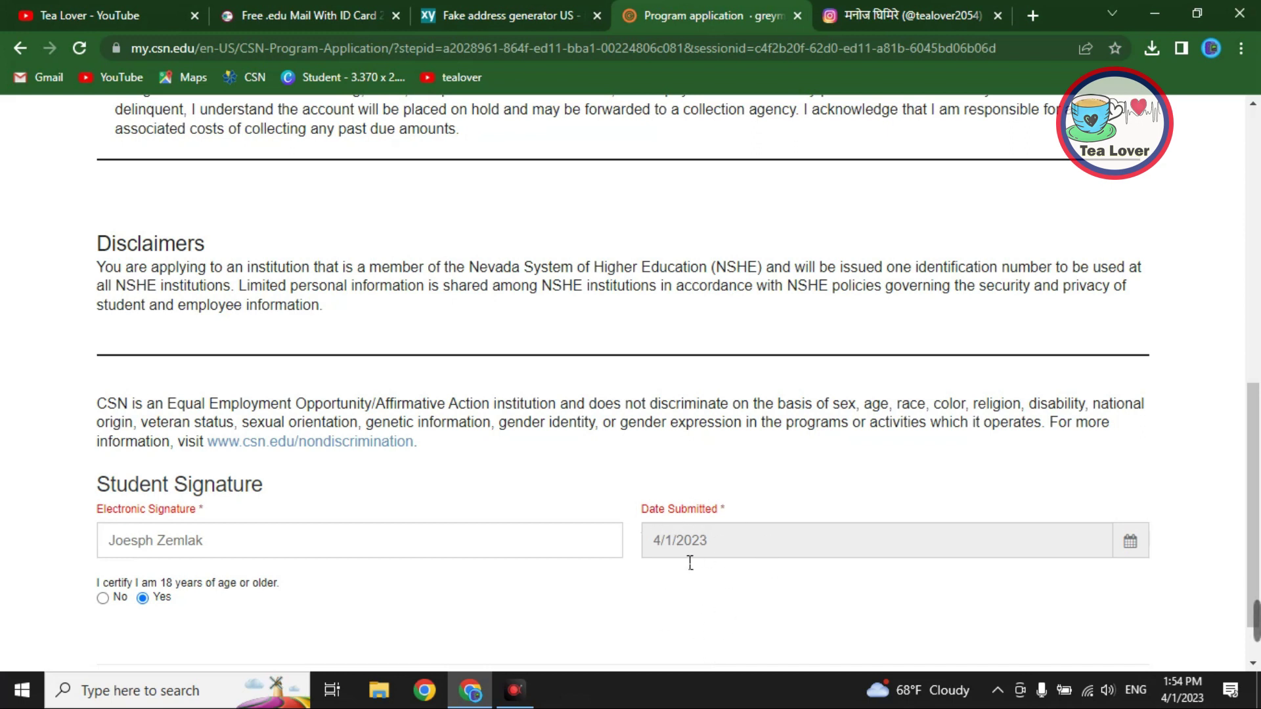
scroll(542, 450, down, 1)
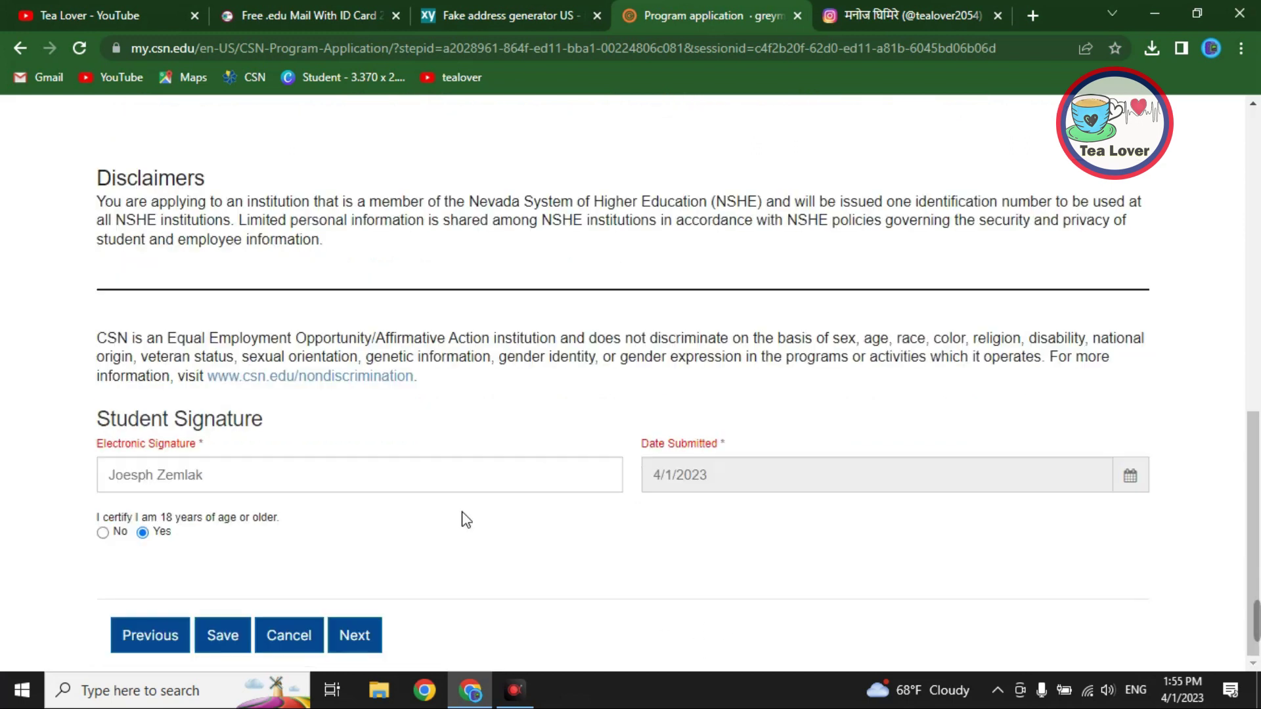
click(355, 640)
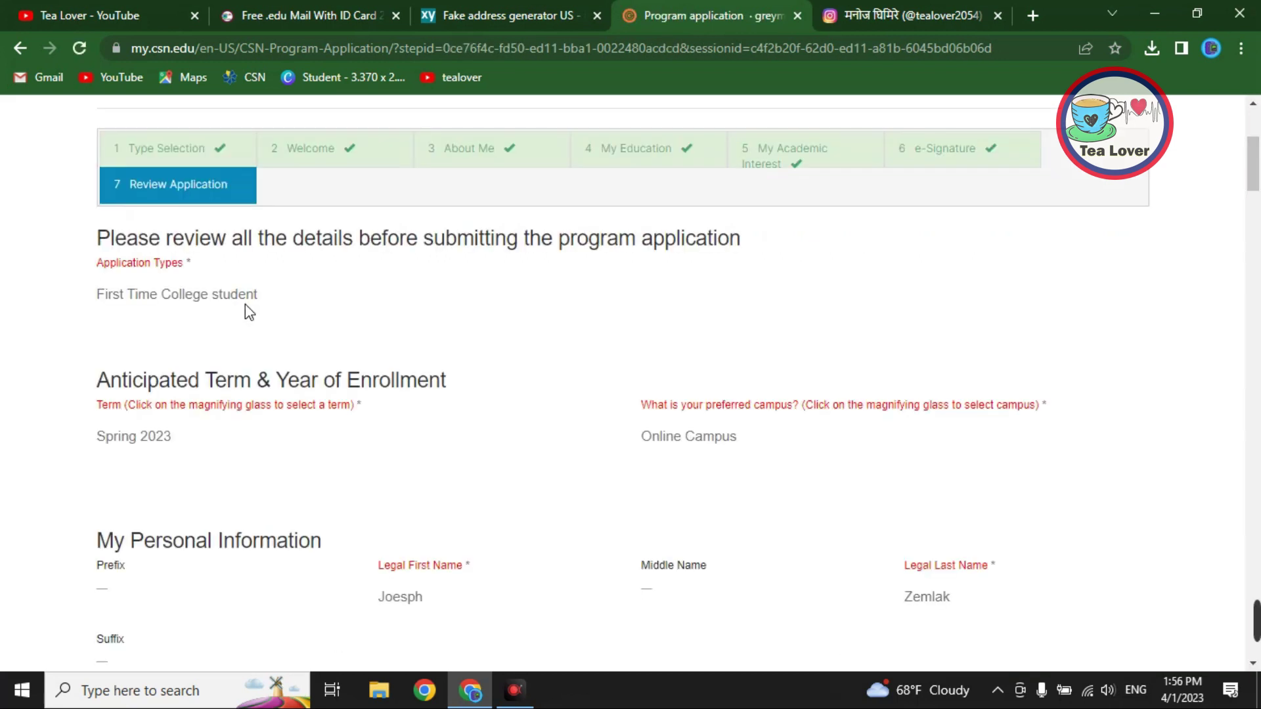
Review the application down to Student Signature, dated 4/1/2023, with 18-or-older answered Yes
scroll(249, 312, up, 4)
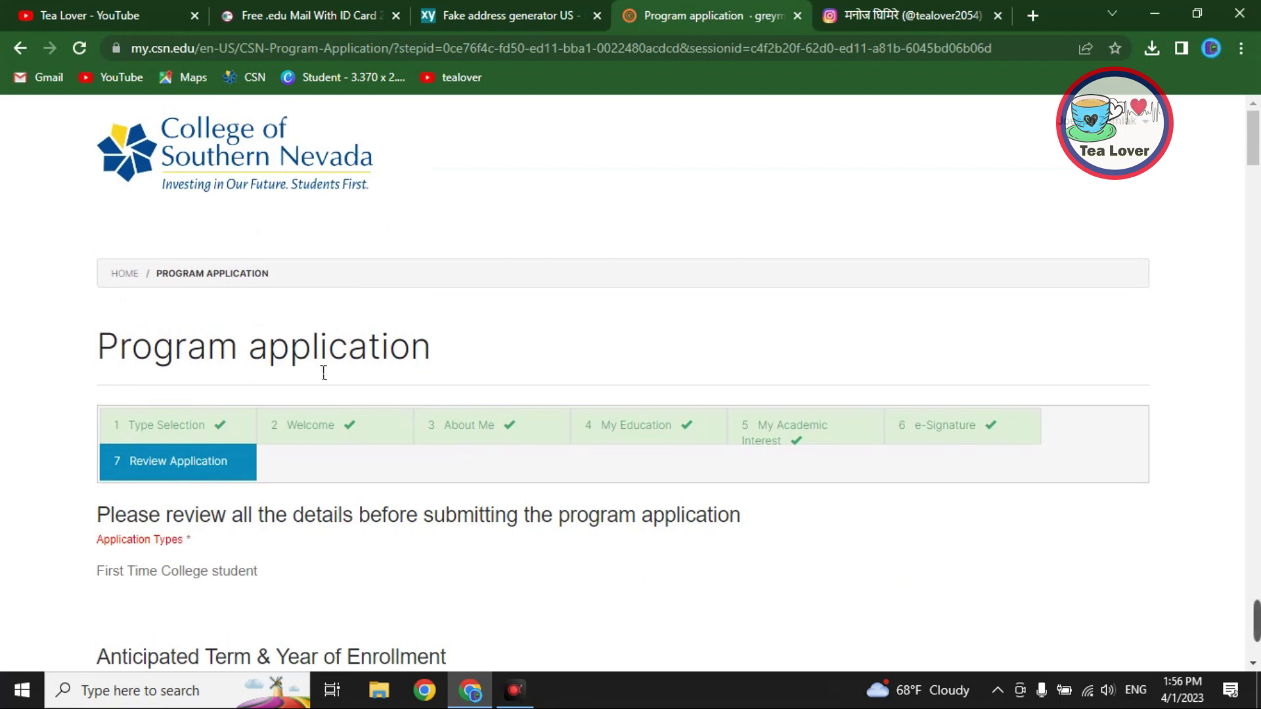
scroll(323, 372, down, 3)
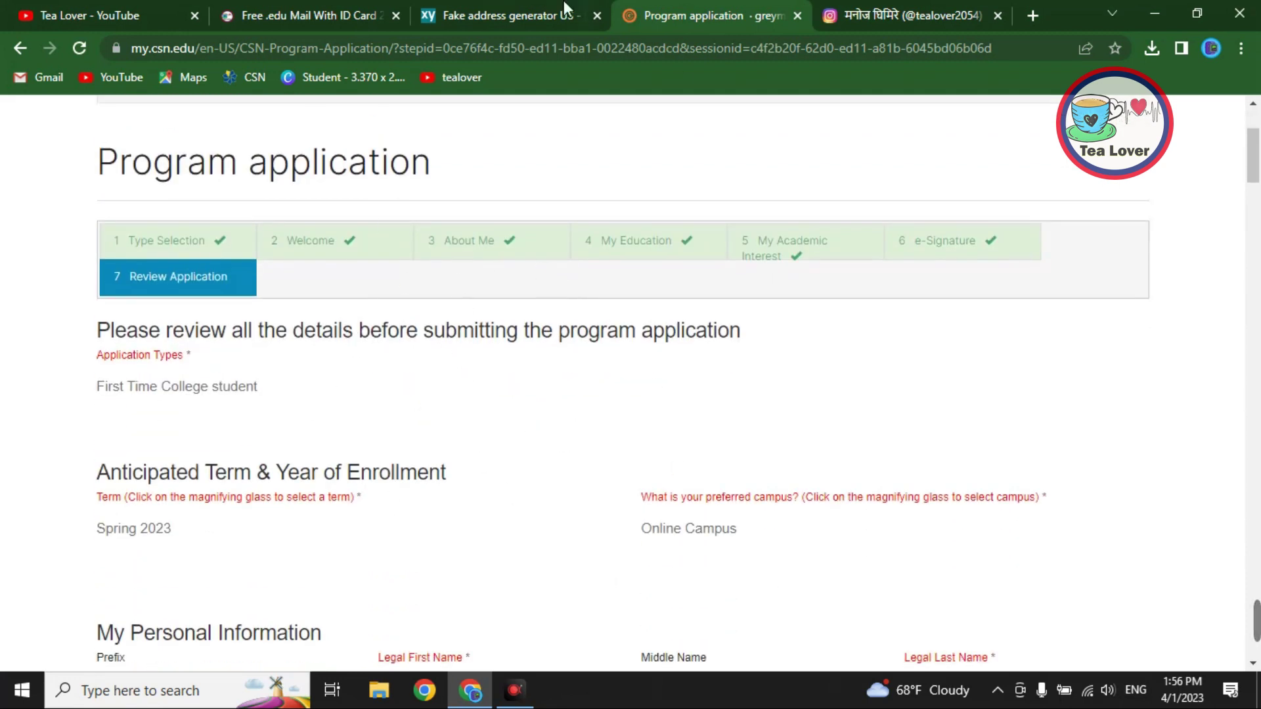
click(525, 6)
click(870, 451)
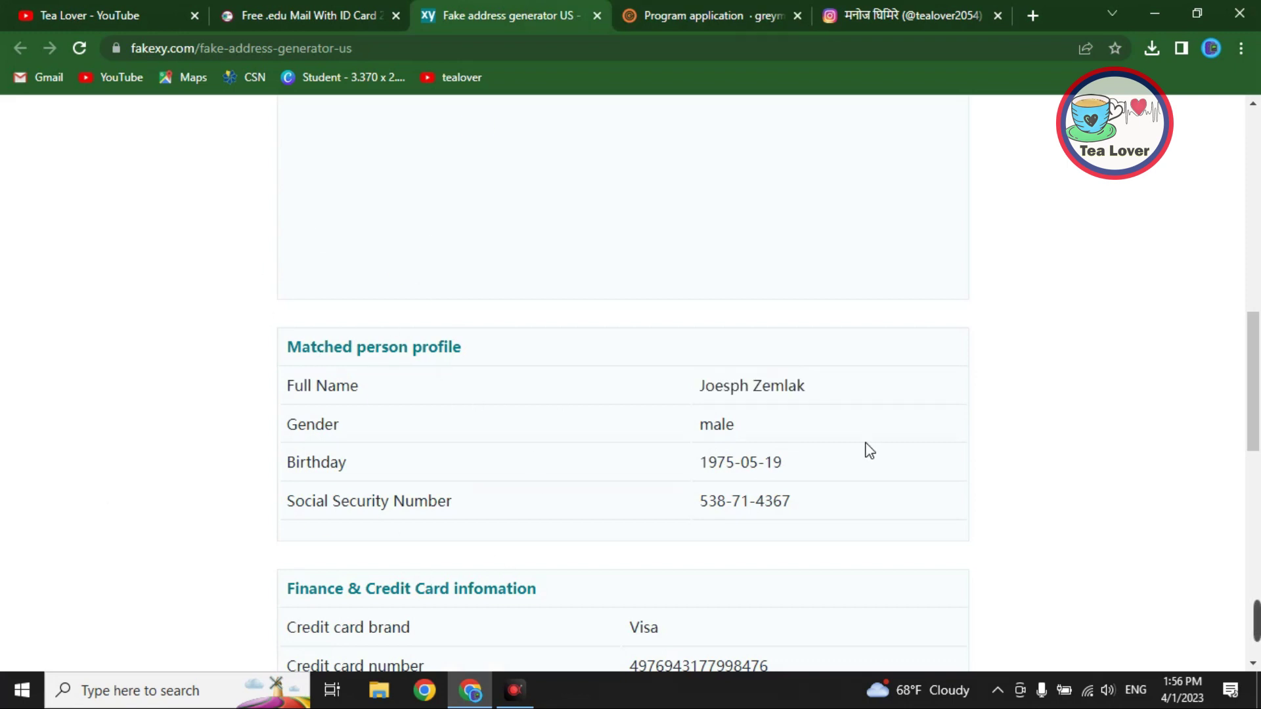
scroll(566, 394, down, 6)
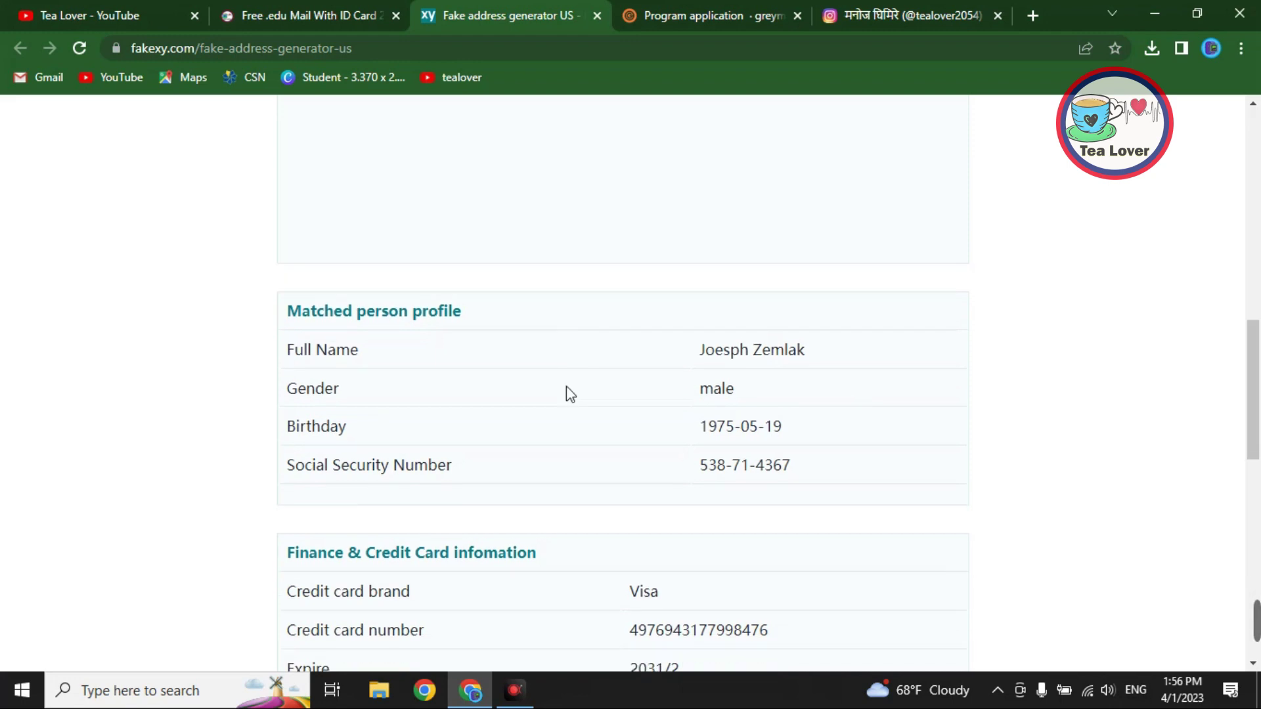
scroll(584, 427, up, 10)
key(ctrl+Tab)
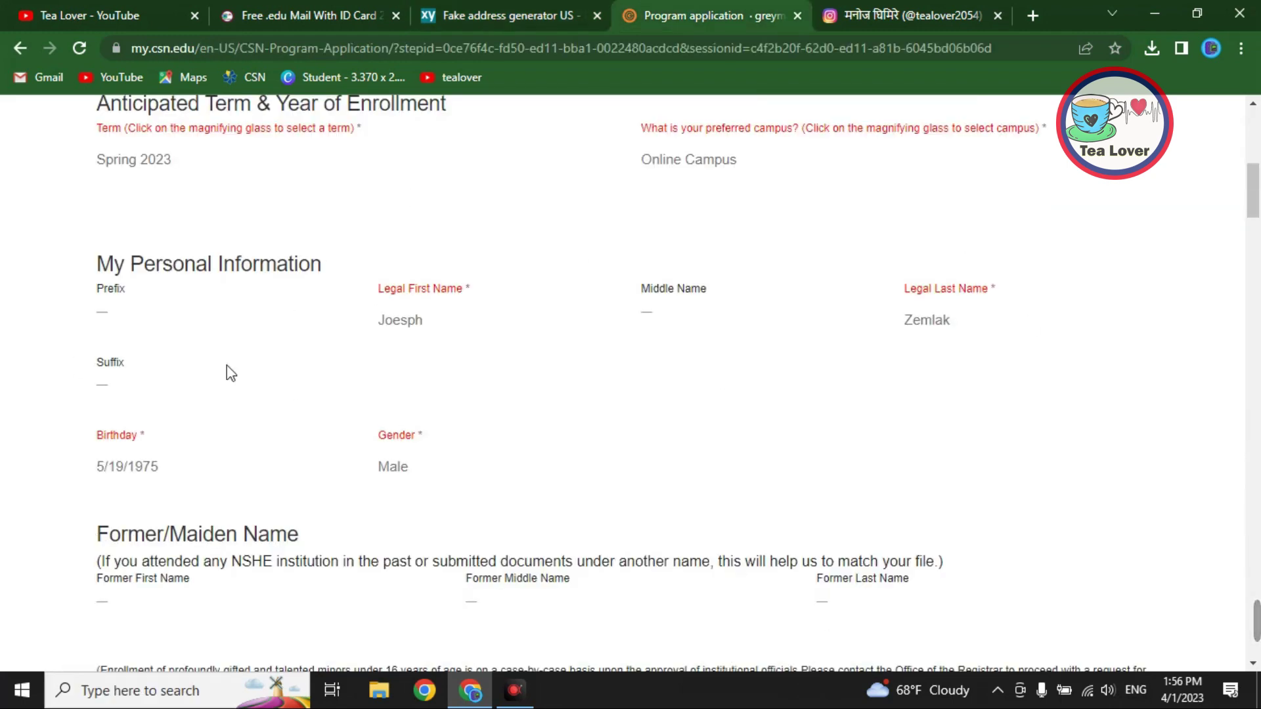
scroll(352, 348, down, 10)
scroll(355, 306, down, 15)
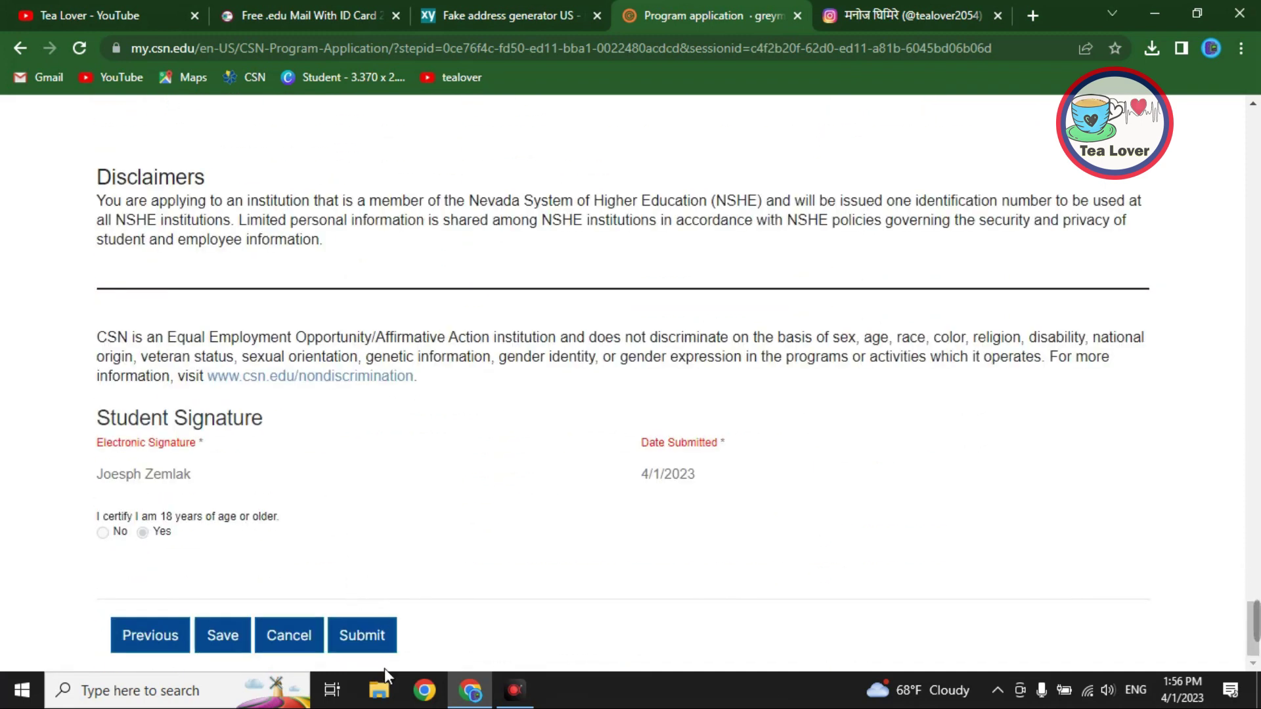
Submit the application, confirm 'Submission completed successfully', and open Gmail
click(382, 639)
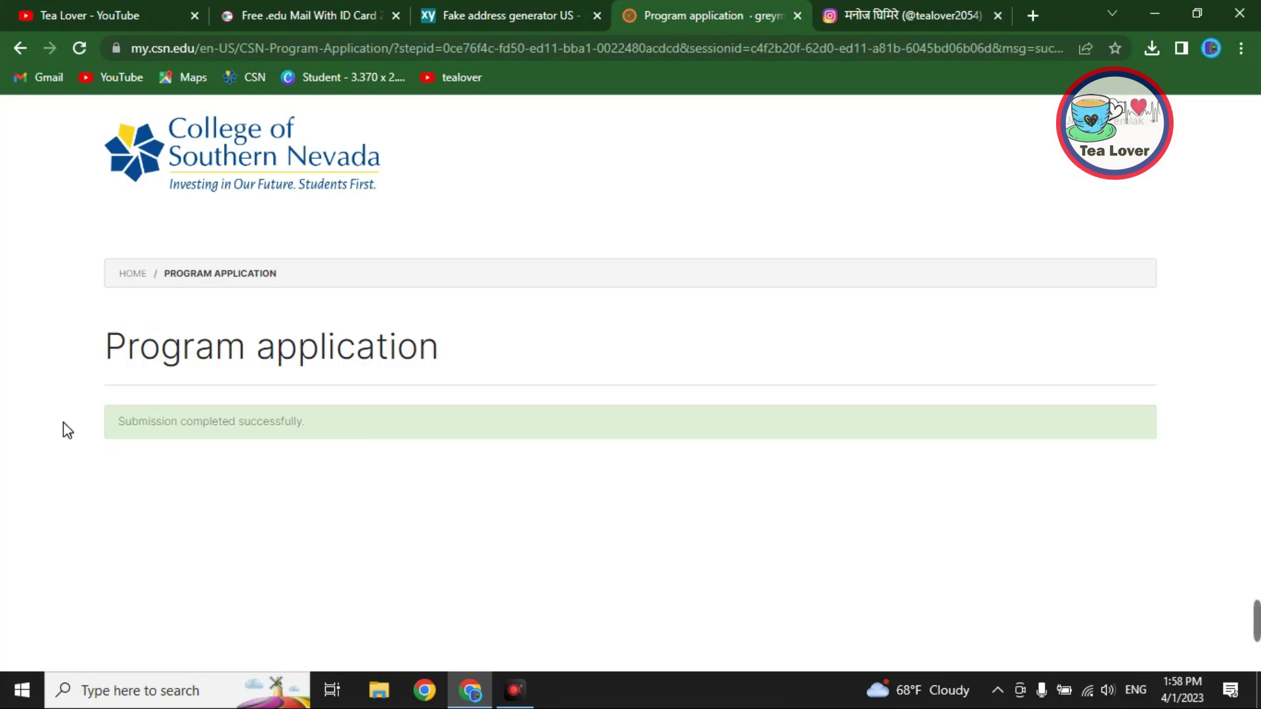
drag(63, 422, 360, 431)
click(360, 430)
drag(85, 430, 515, 497)
click(515, 498)
click(53, 77)
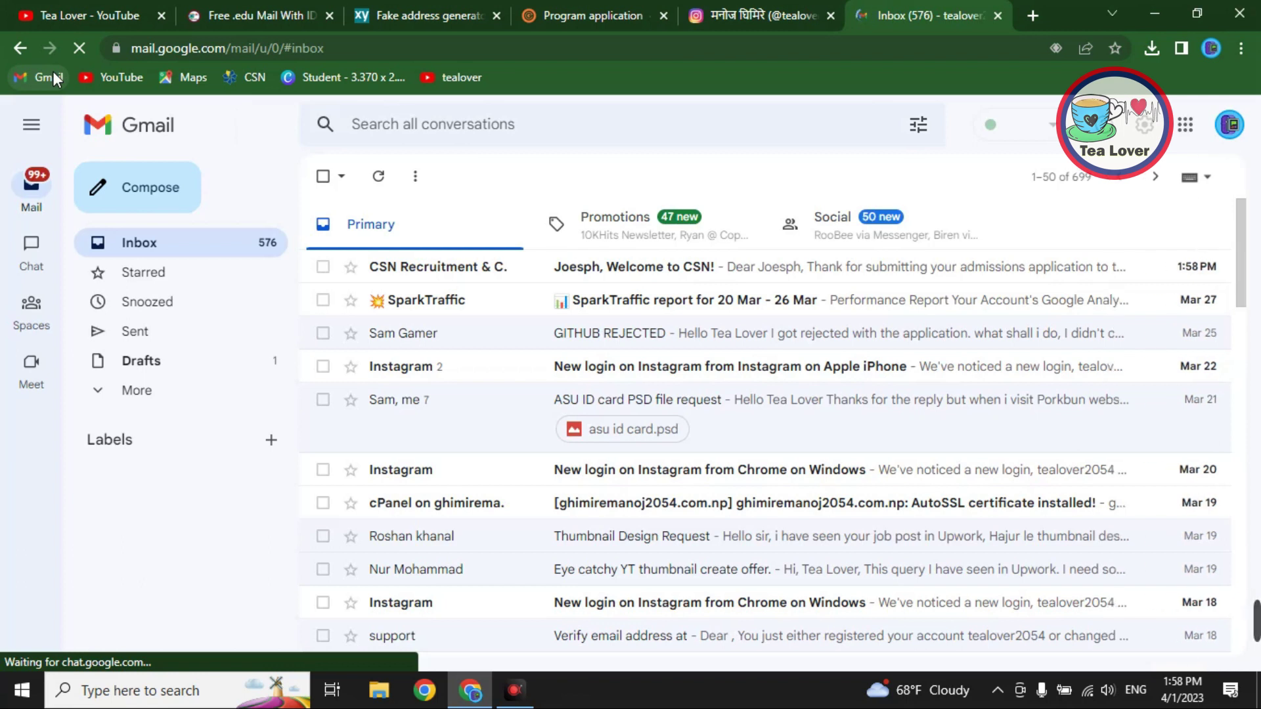
Read the CSN Recruitment welcome email, then go back to the inbox
click(474, 269)
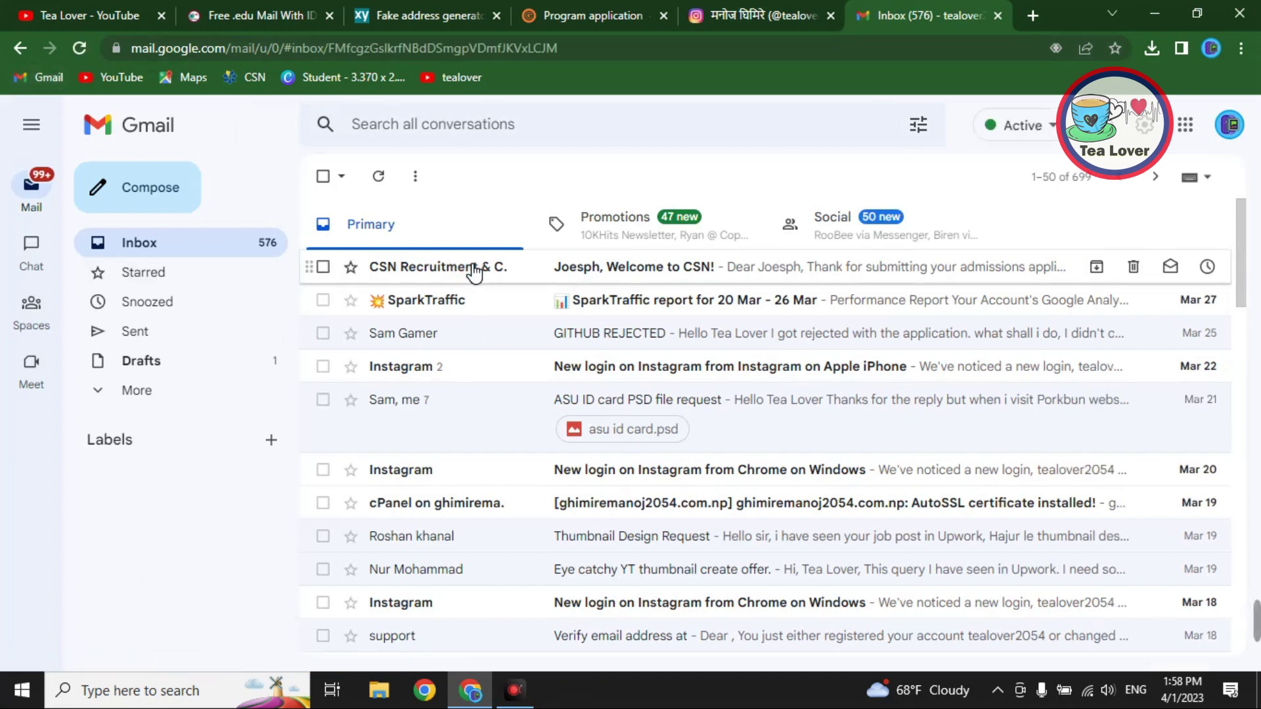
scroll(486, 284, down, 6)
scroll(486, 284, down, 2)
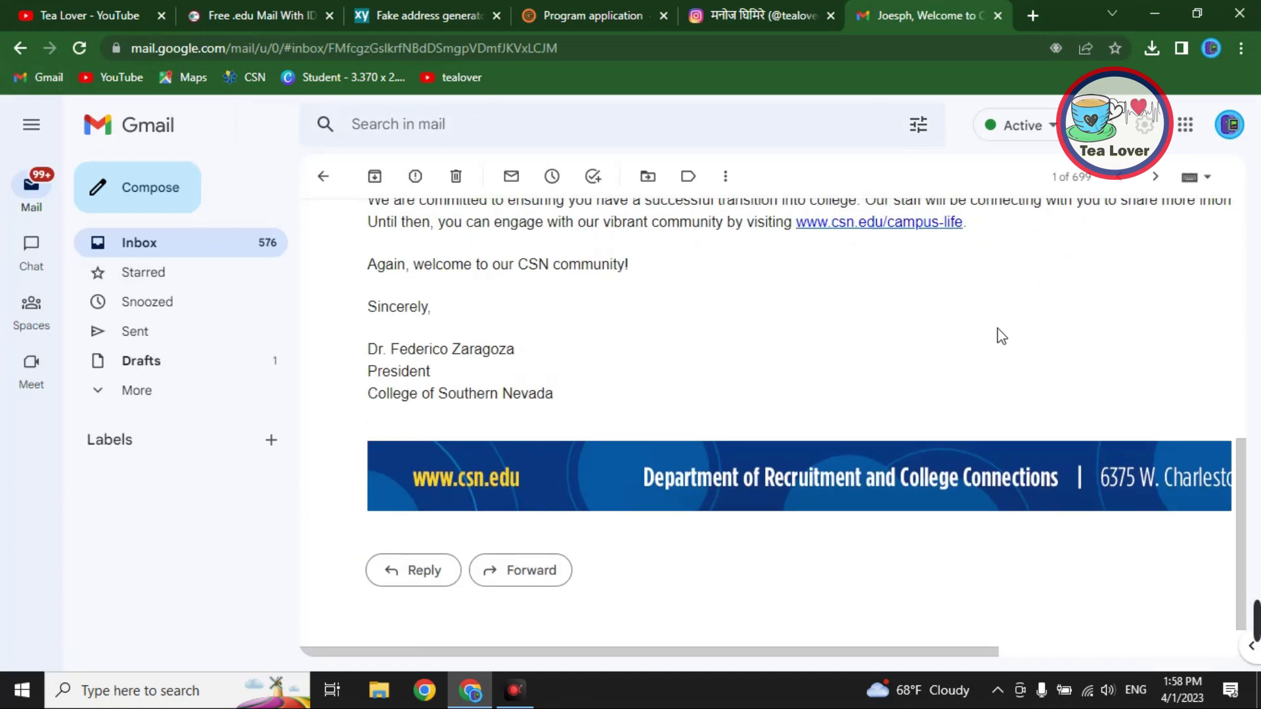
scroll(778, 309, up, 3)
scroll(611, 373, up, 5)
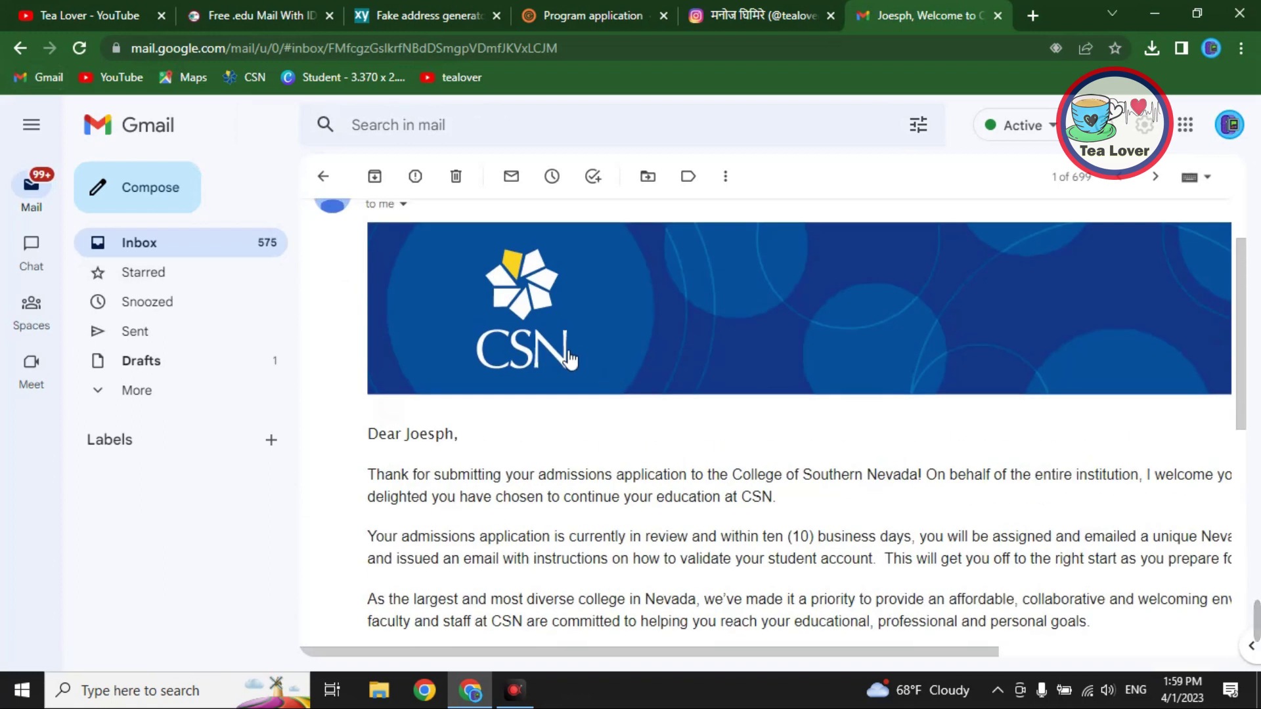
key(alt+Left)
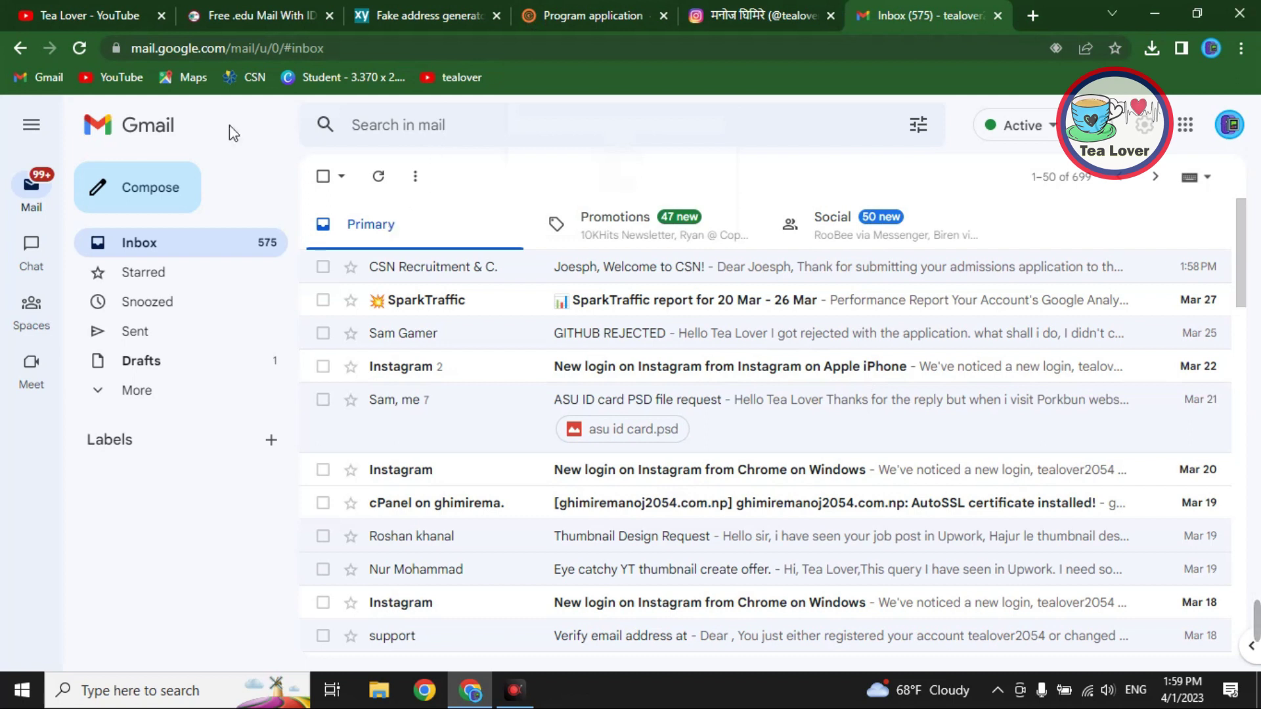
click(237, 15)
middle_click(349, 77)
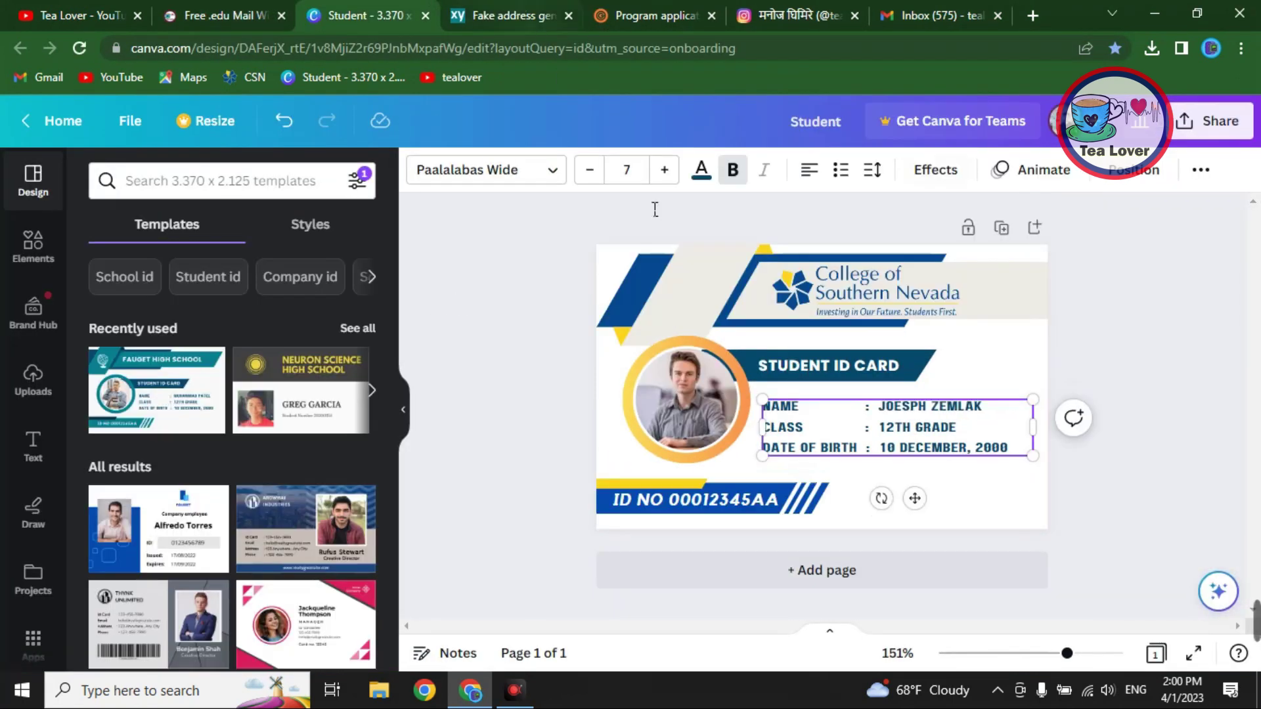
click(500, 14)
drag(698, 369, 781, 369)
right_click(780, 369)
click(803, 382)
click(360, 15)
click(694, 505)
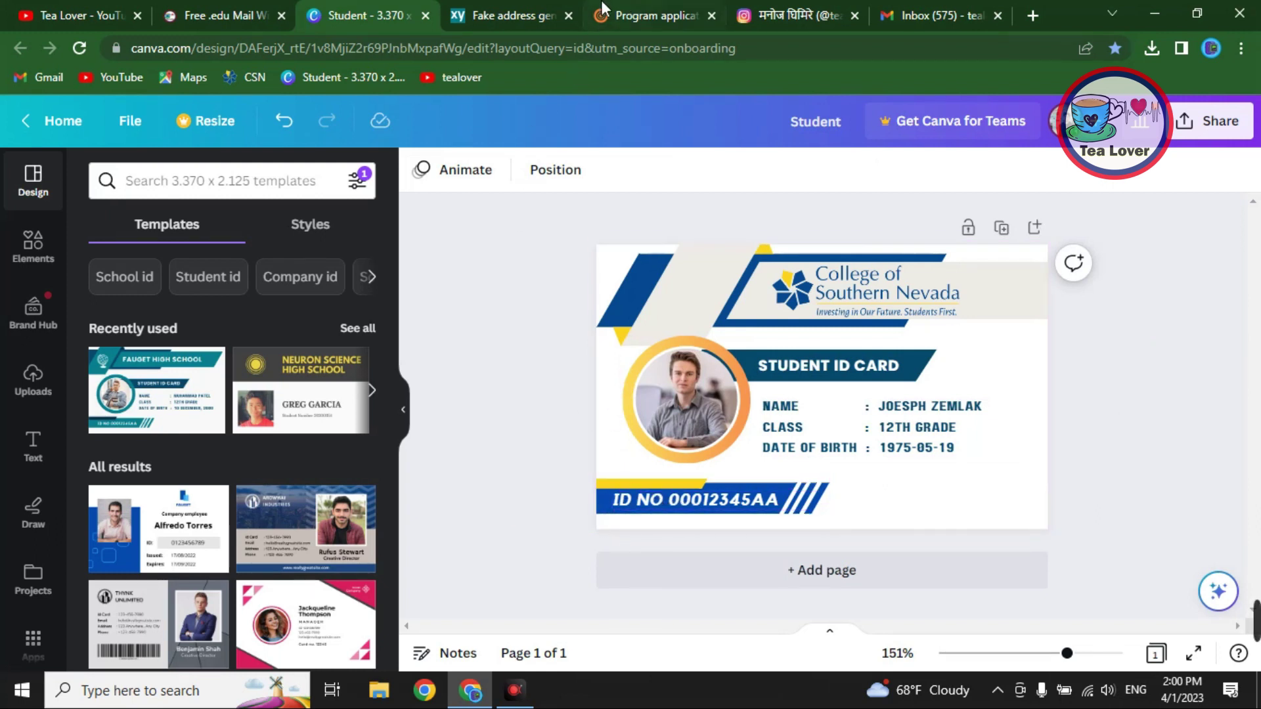
click(631, 14)
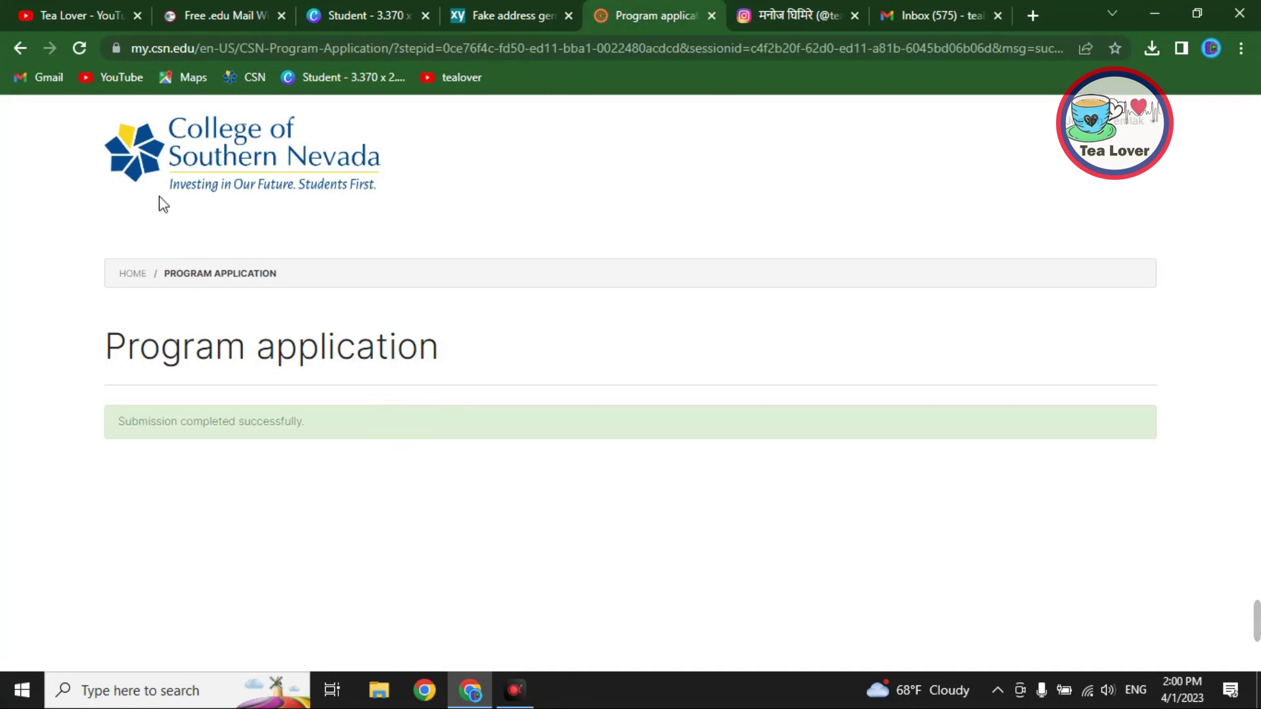
click(360, 14)
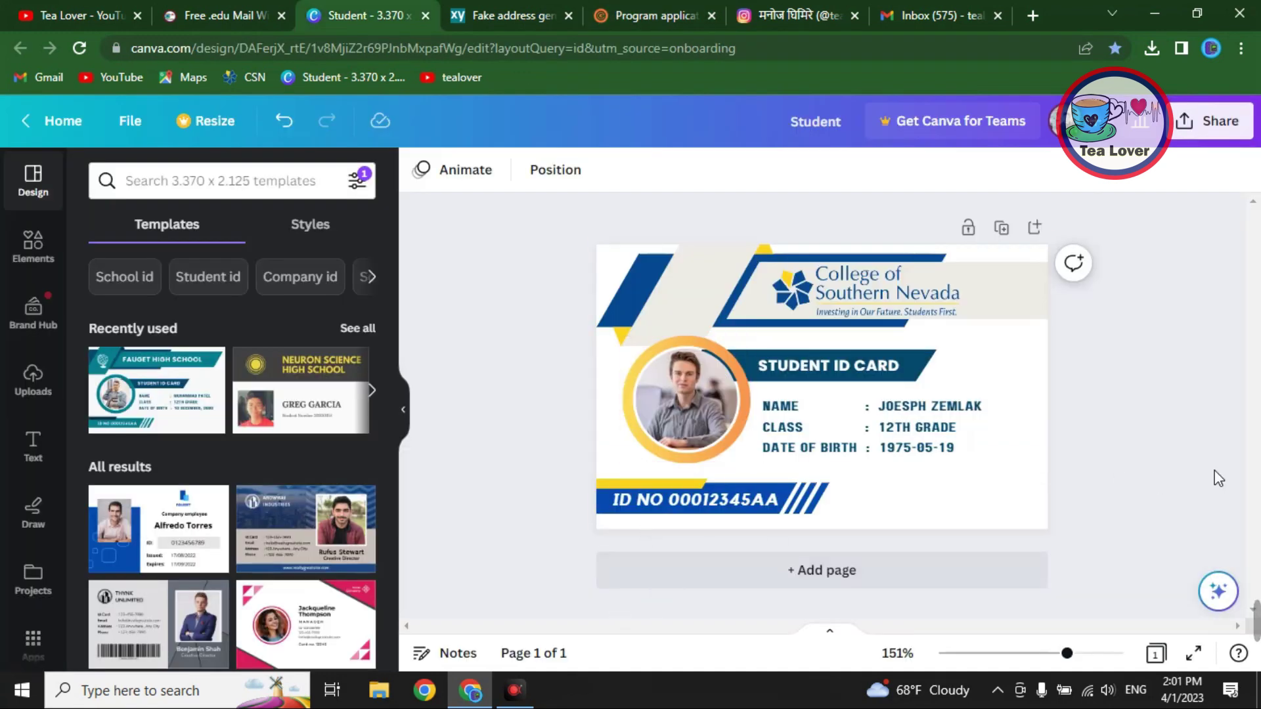
Search Google Images for 'american student pp size photo'
click(1029, 24)
text(american student)
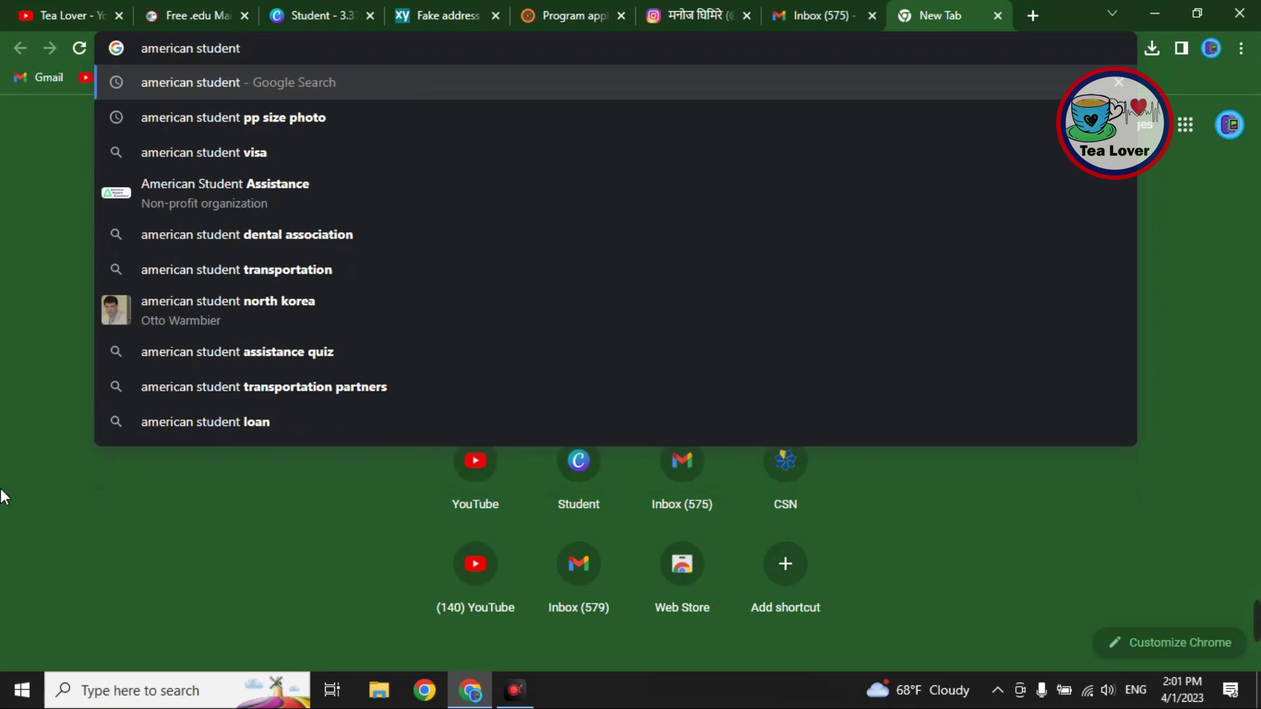
key(Down)
key(Return)
drag(372, 139, 142, 134)
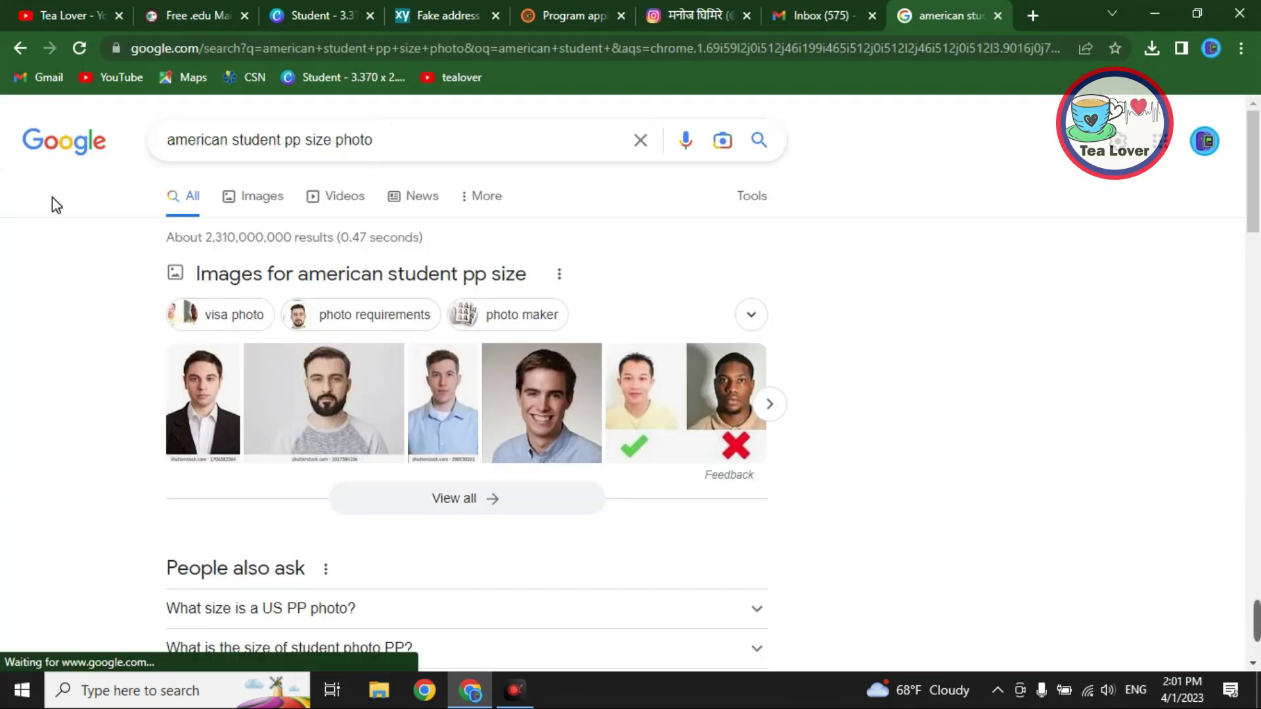
click(268, 209)
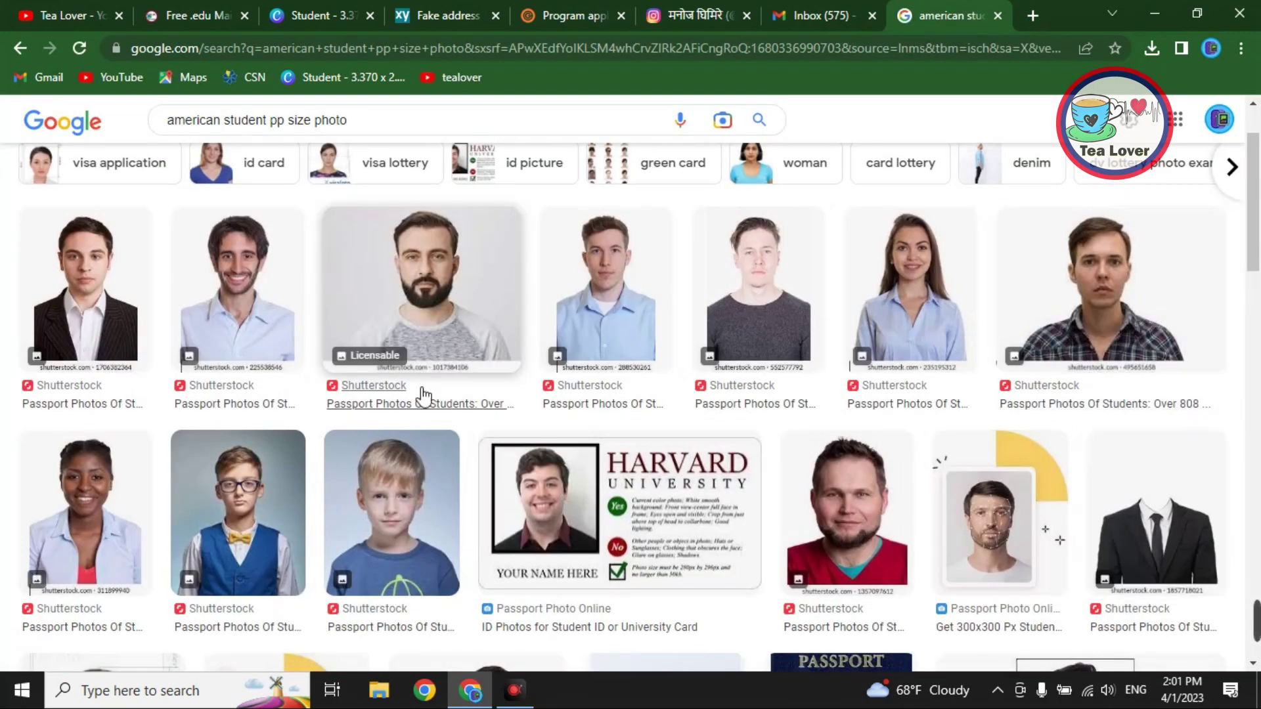
scroll(964, 527, down, 1)
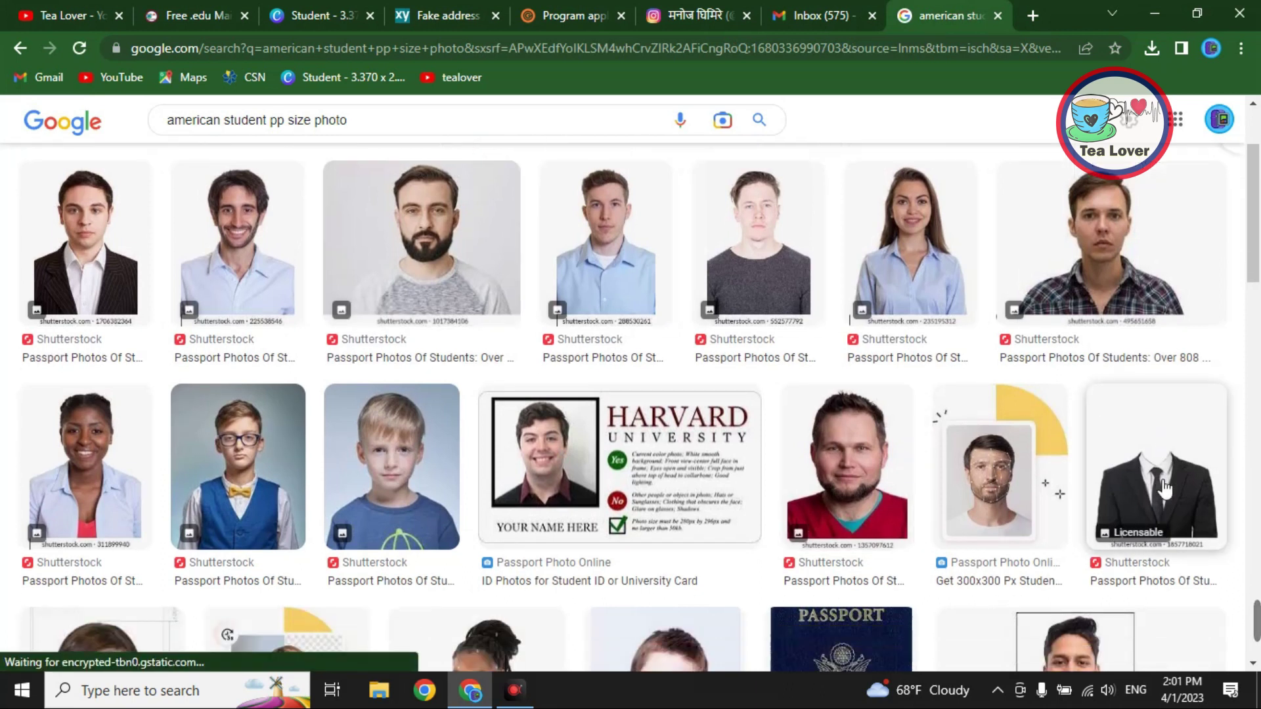
scroll(964, 527, down, 3)
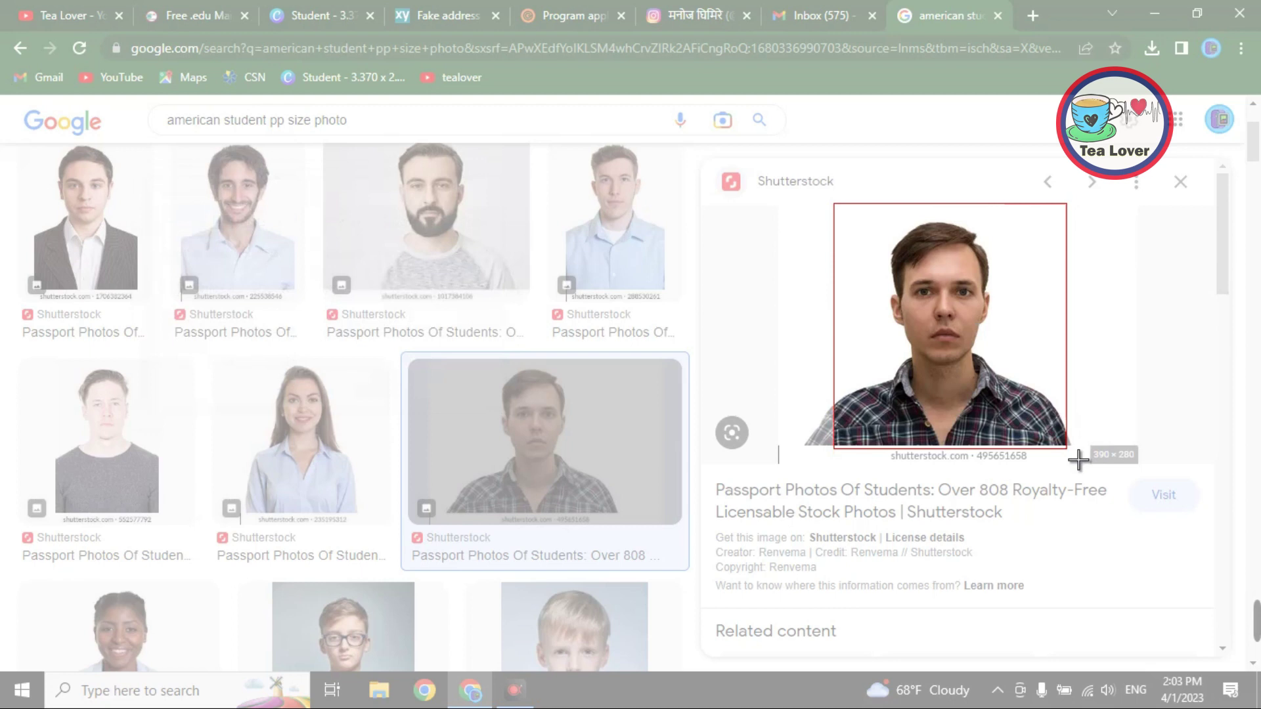
Snip a passport-style photo and save it to the Desktop as photo
drag(1077, 460, 1070, 453)
right_click(939, 313)
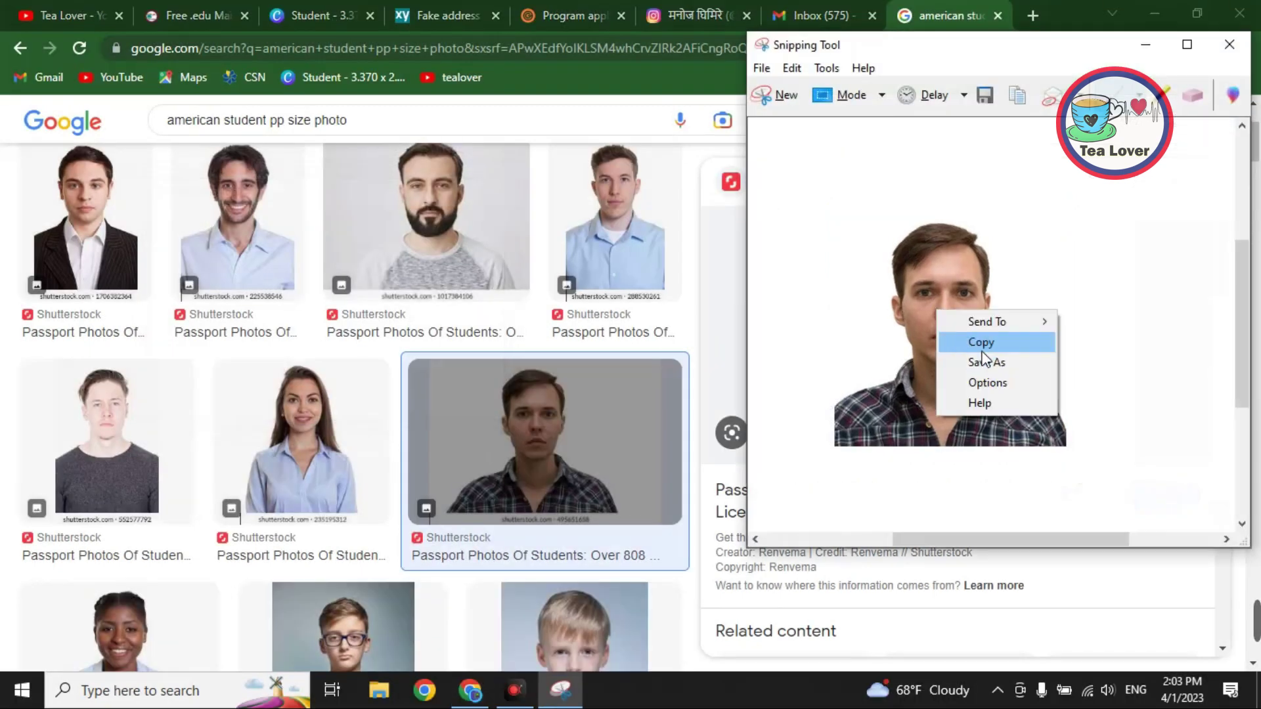
click(983, 360)
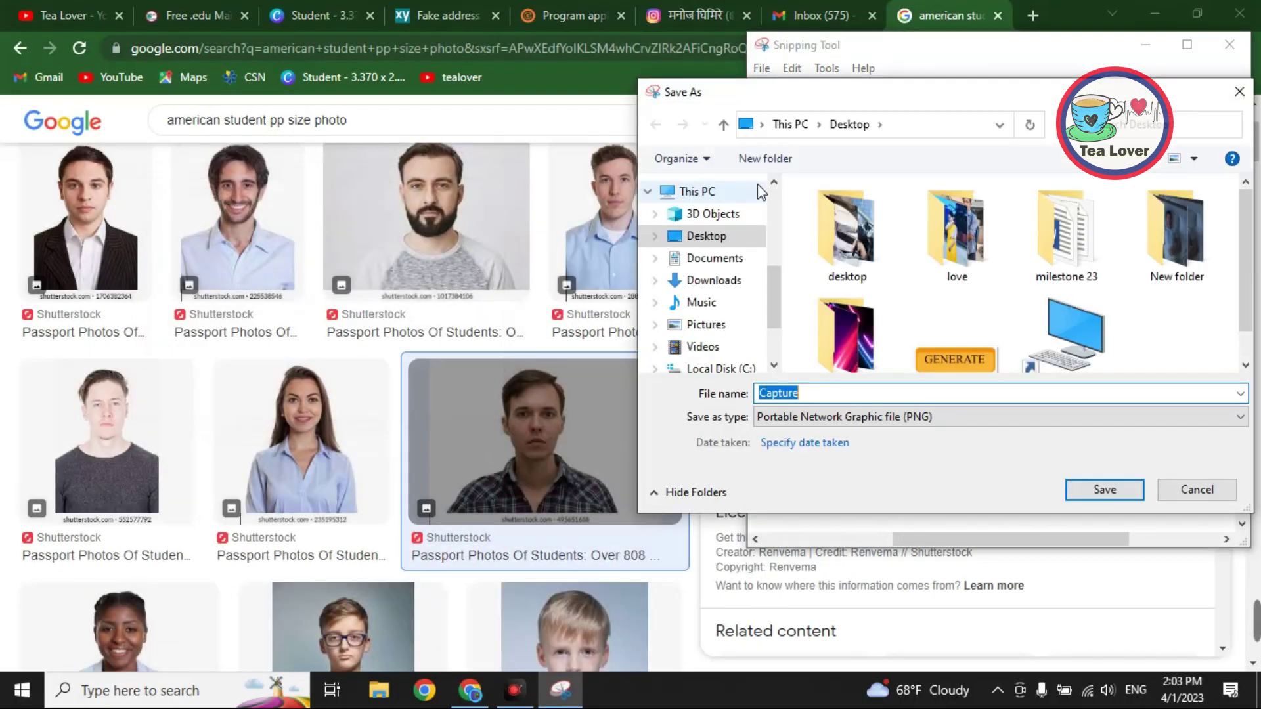
text(photo)
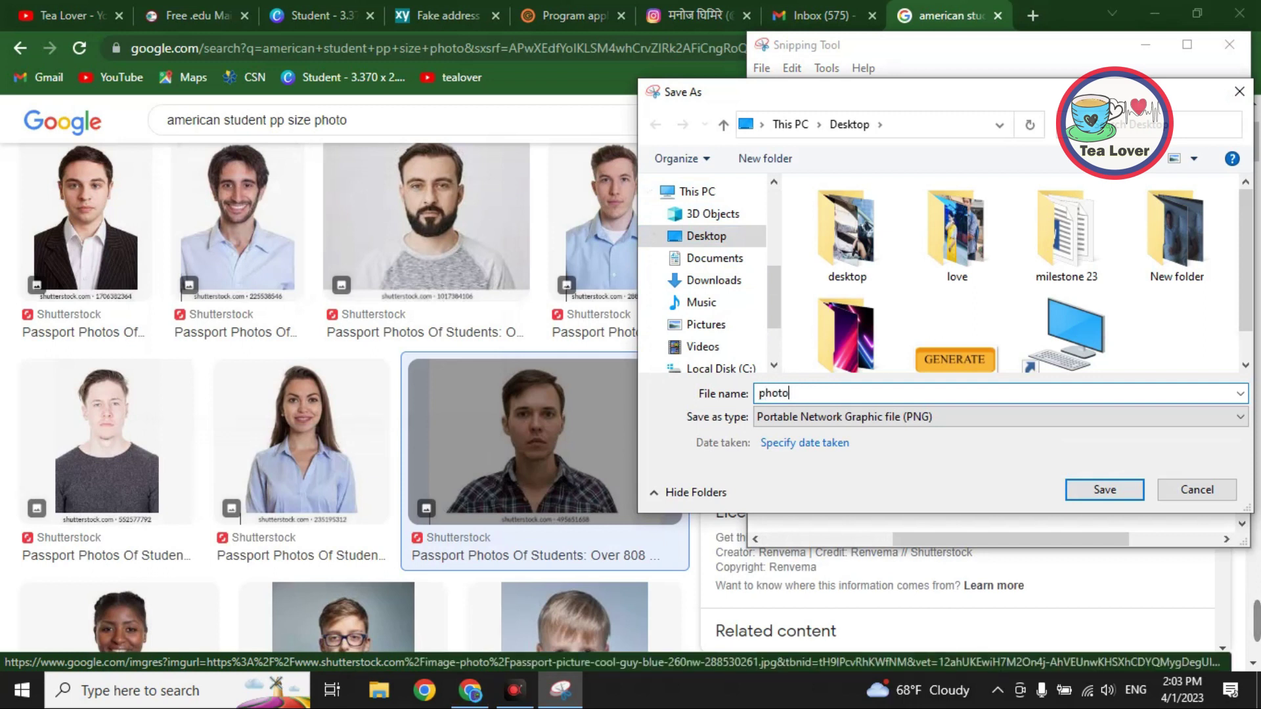
key(Return)
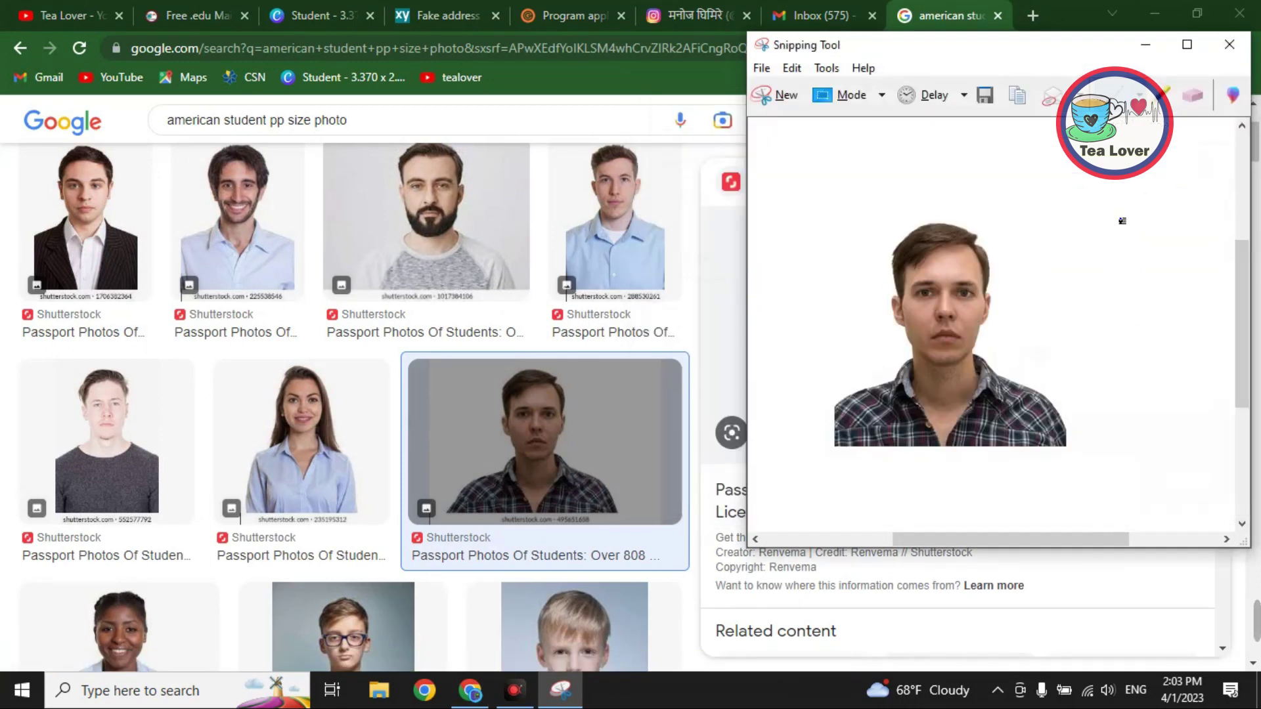
click(1230, 44)
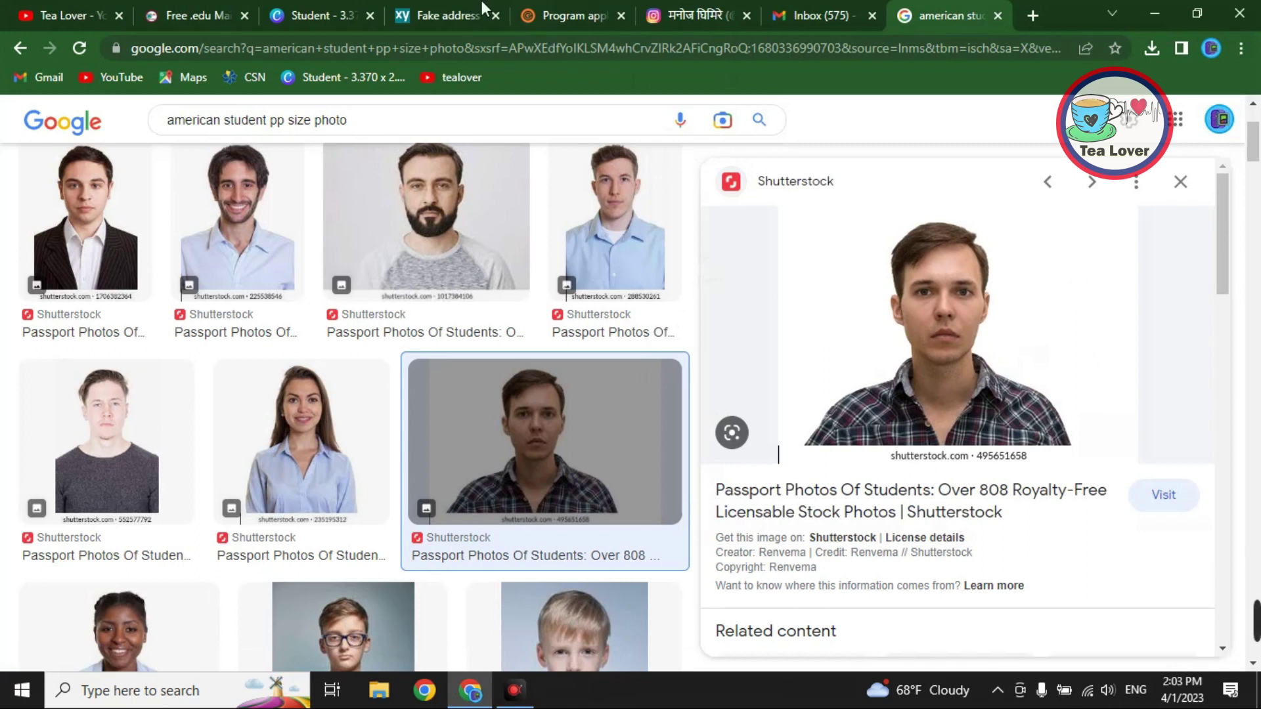
Upload photo from the Desktop to Canva and drop it into the card's circular photo frame
click(320, 15)
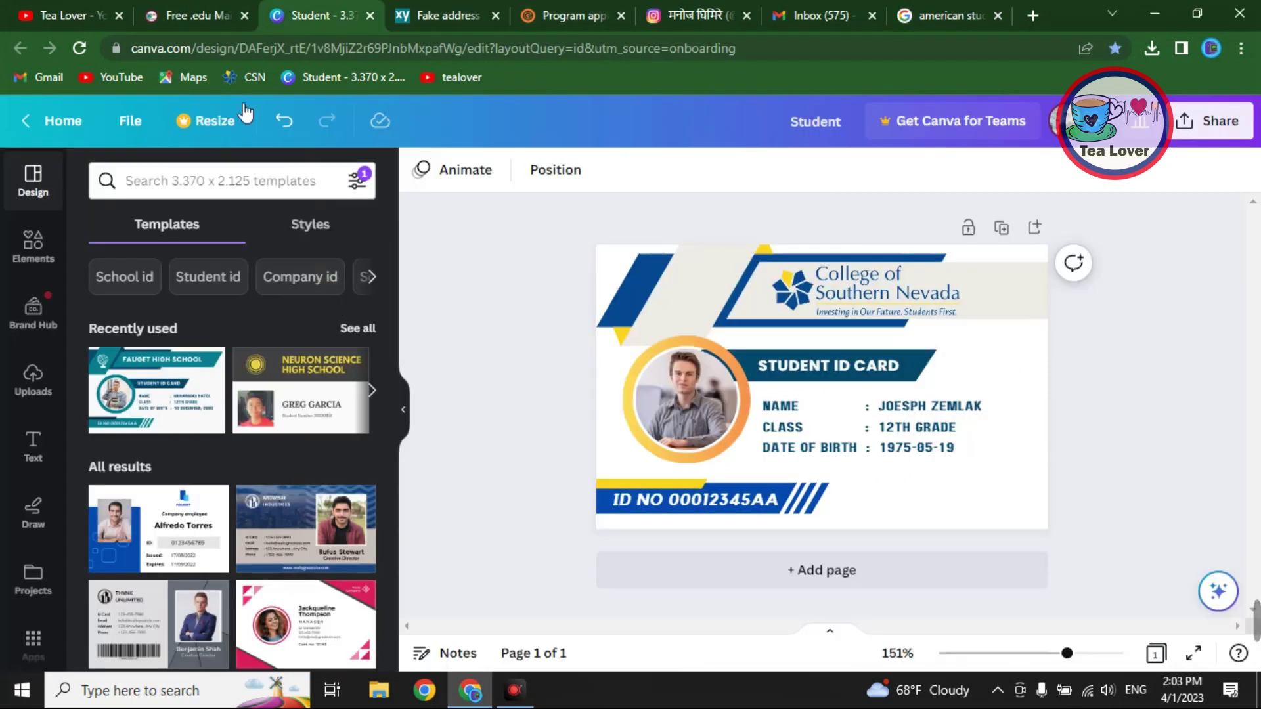
click(33, 381)
click(131, 226)
click(92, 159)
click(540, 184)
click(473, 410)
drag(191, 650, 691, 392)
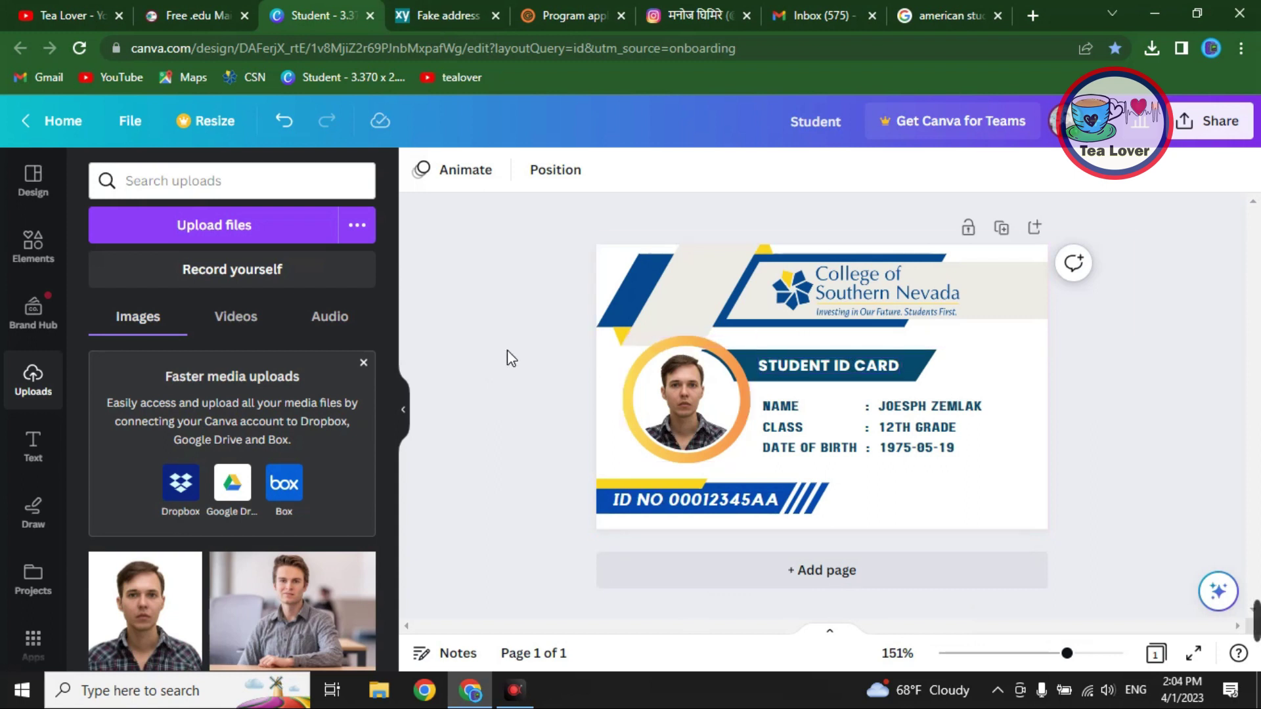
Look over the Tea Lover YouTube videos tab, then the Free .edu Mail blog article
click(58, 14)
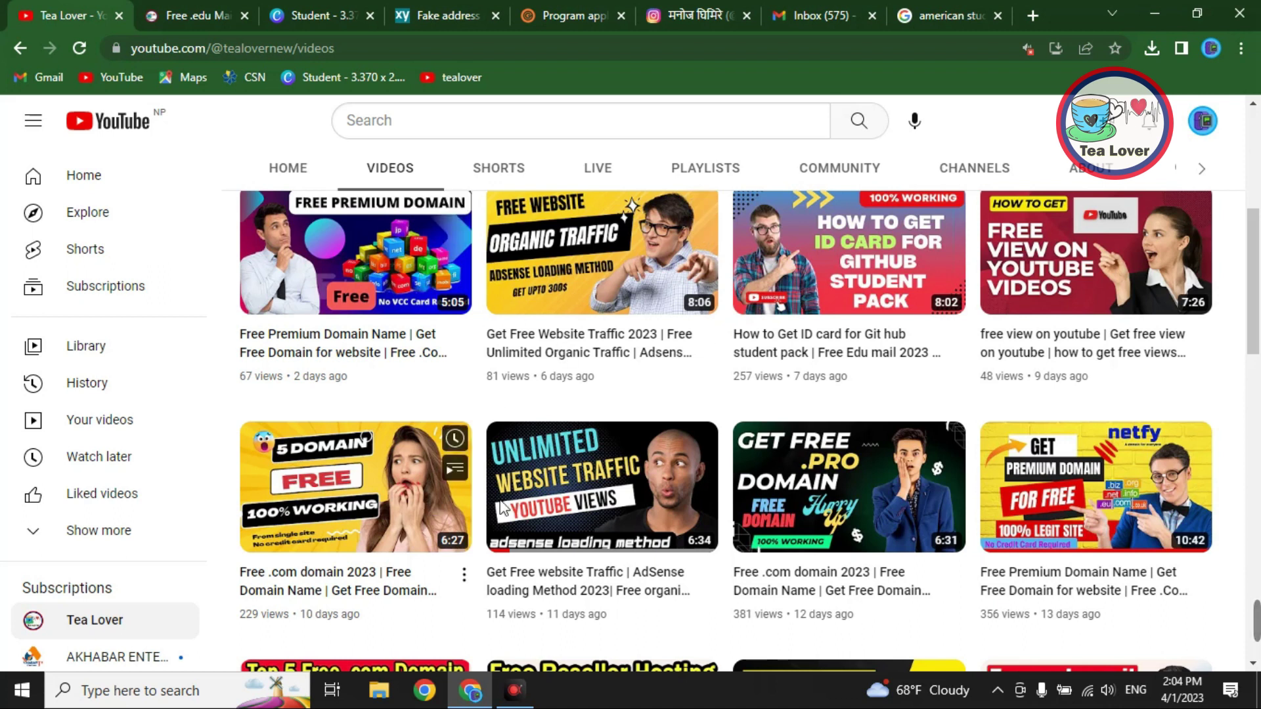
mouse_move(840, 345)
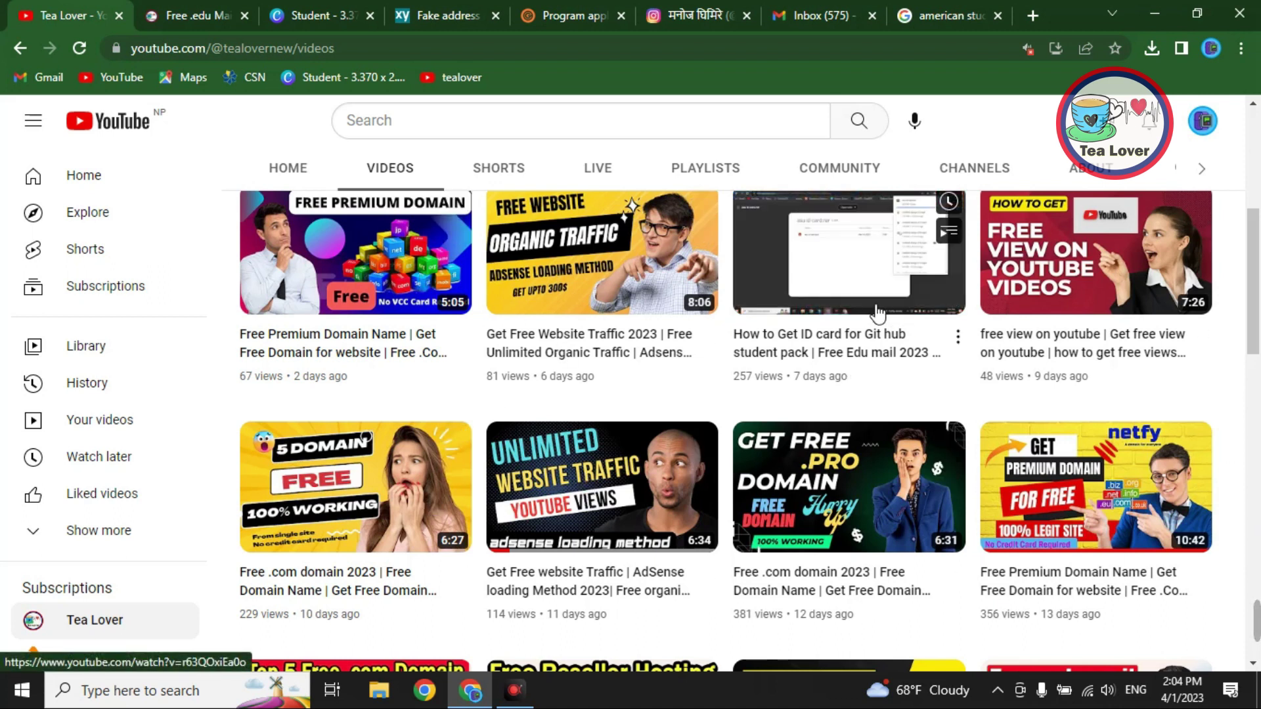
click(191, 14)
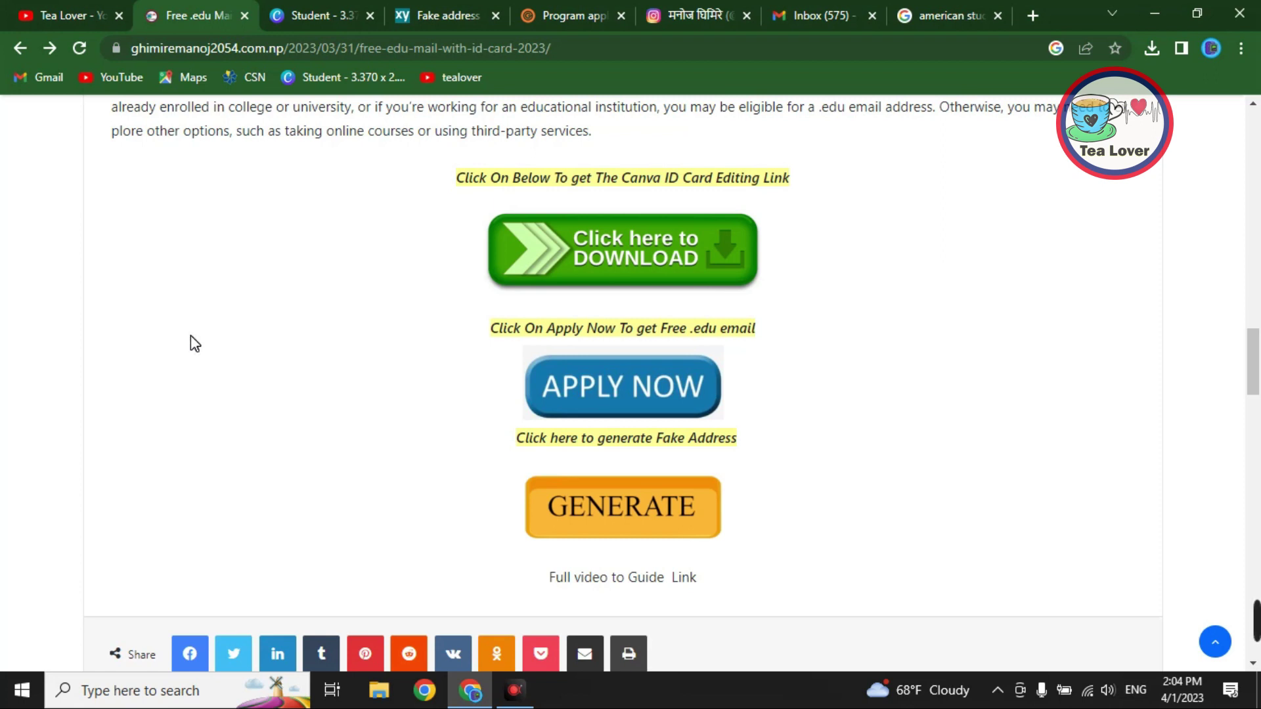
scroll(974, 479, up, 4)
scroll(974, 480, up, 8)
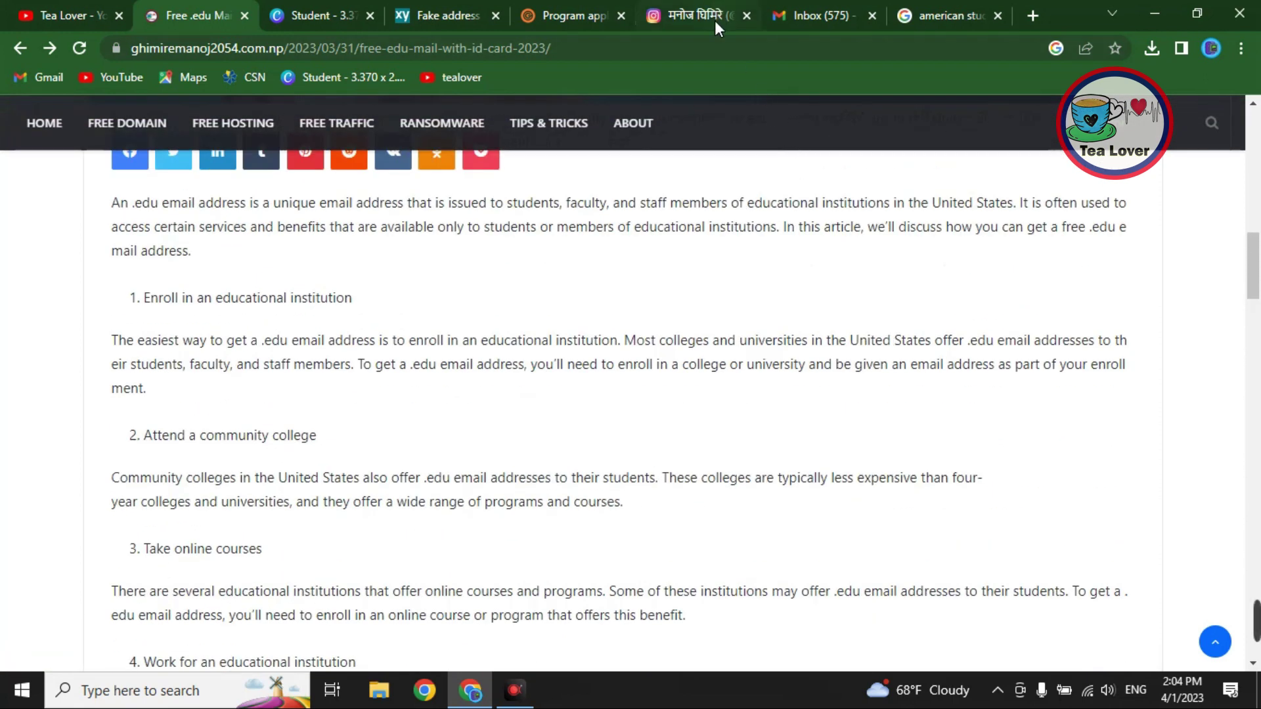
Select the username on the Instagram profile, then return to the Tea Lover YouTube channel
click(714, 21)
drag(437, 224, 594, 222)
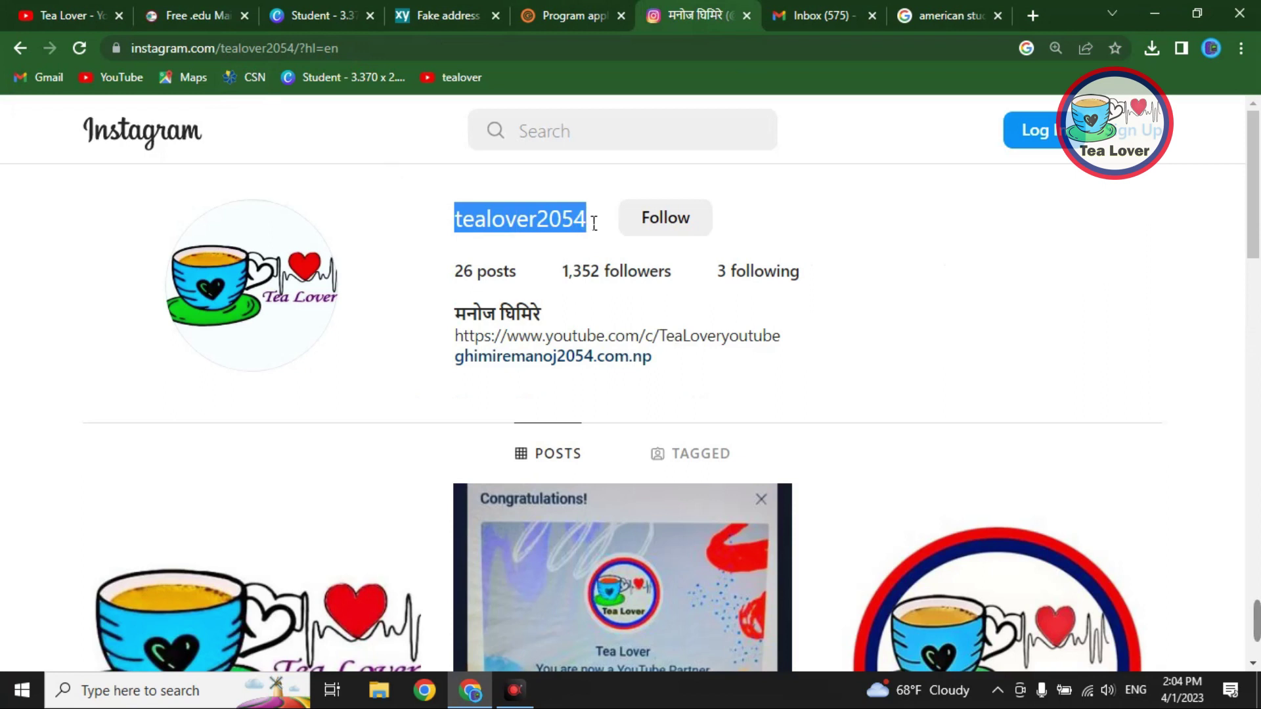
click(66, 15)
scroll(601, 338, up, 5)
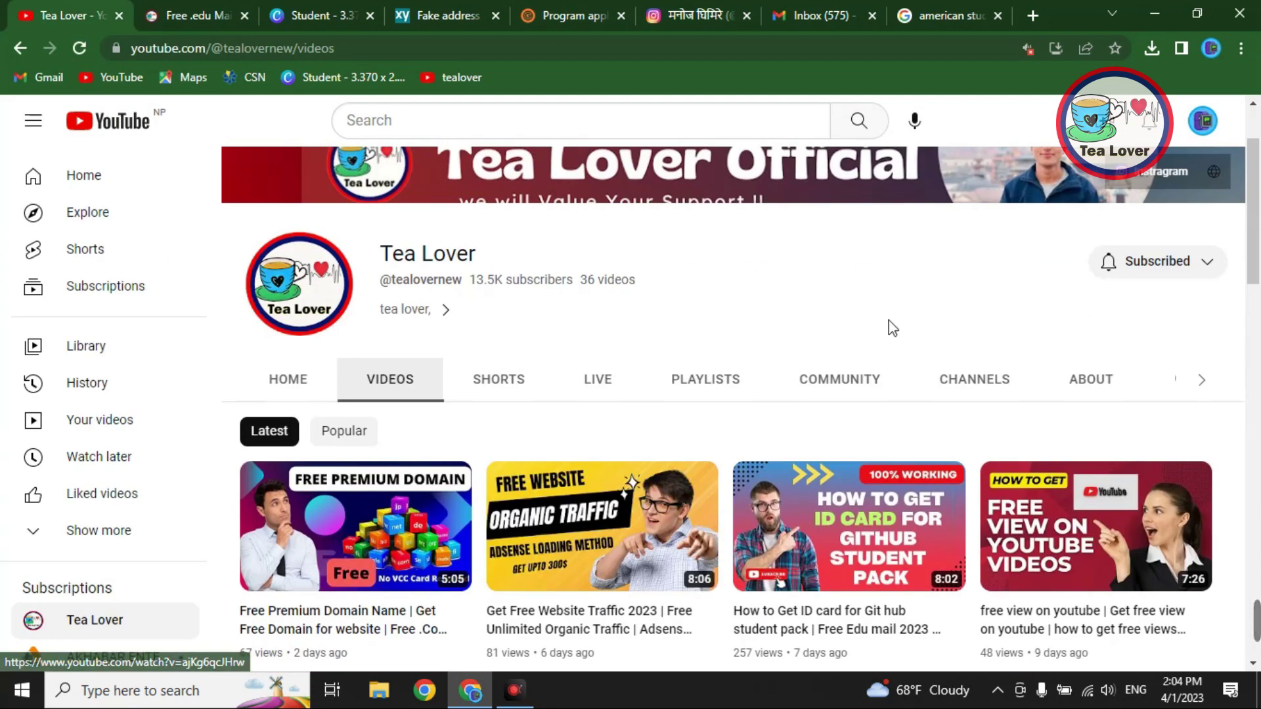